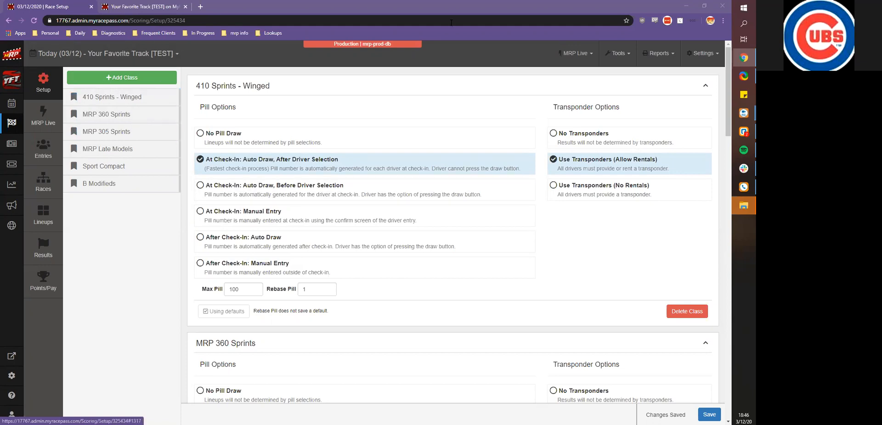
# Step: Scroll through the class setups, then bring up MRP Live's A Feature 1 live timing board
pyautogui.scroll(-6, 132, 135)
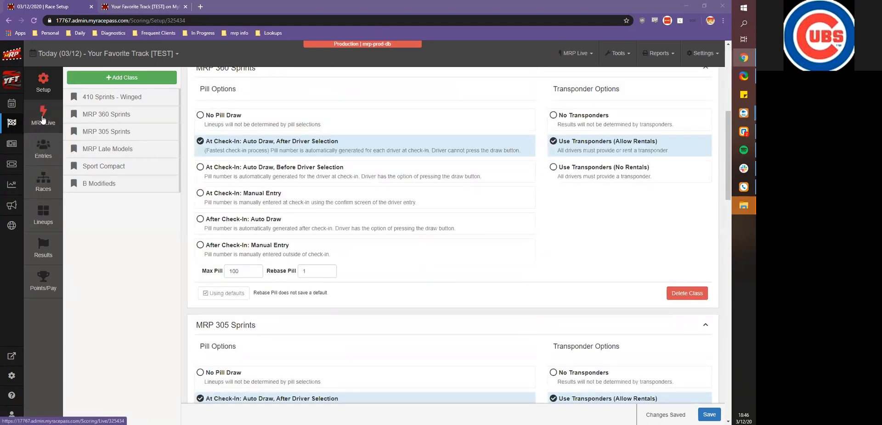
pyautogui.scroll(6, 115, 138)
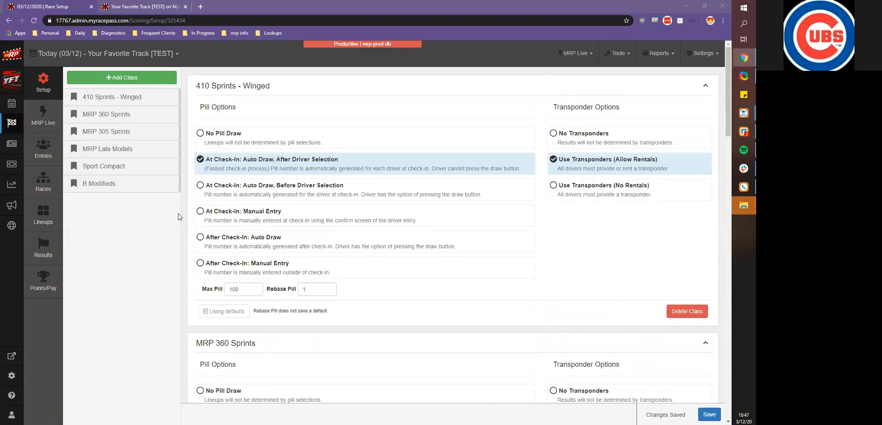
pyautogui.scroll(-3, 175, 214)
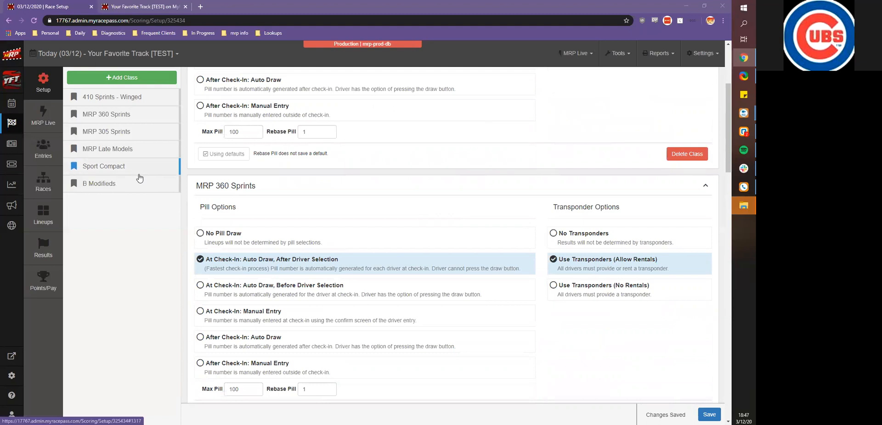
pyautogui.scroll(-3, 122, 171)
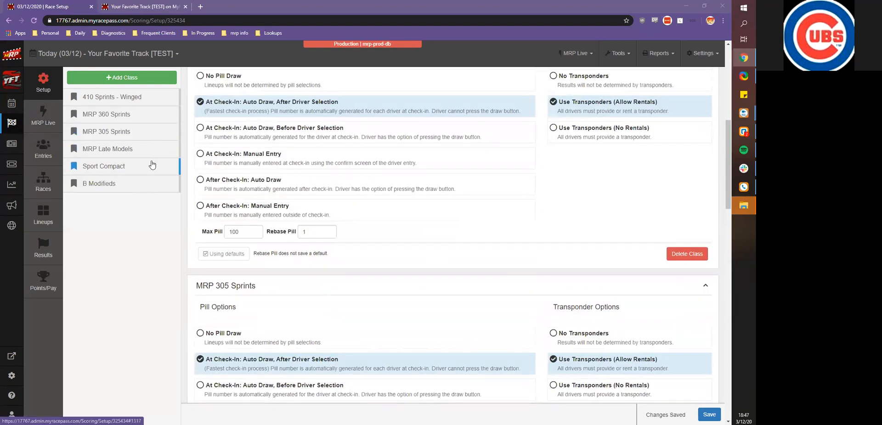
pyautogui.scroll(-4, 156, 158)
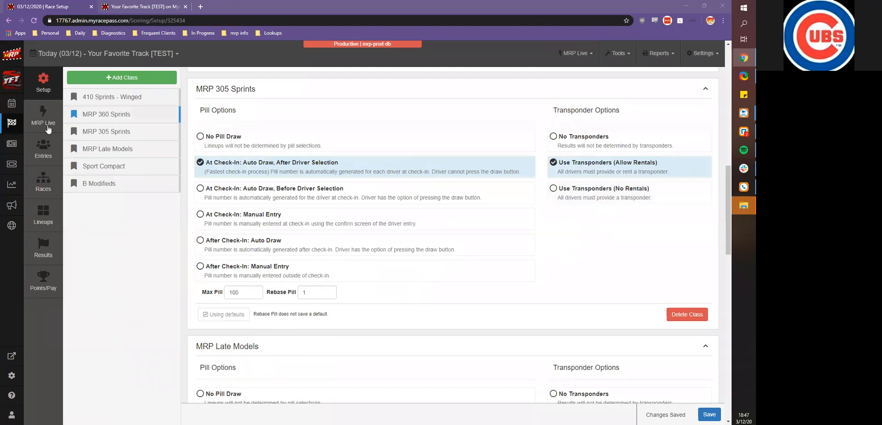
pyautogui.click(33, 132)
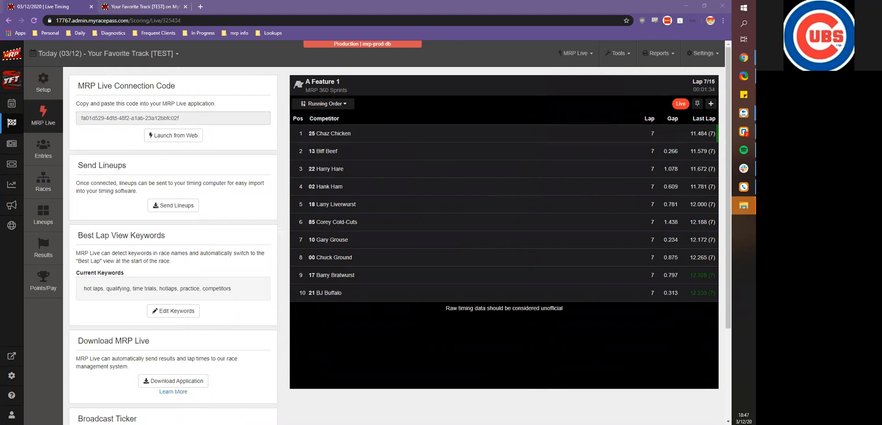
# Step: Start Orbits 5, launch the MRP Live desktop app from the web page, and disconnect it
pyautogui.click(744, 113)
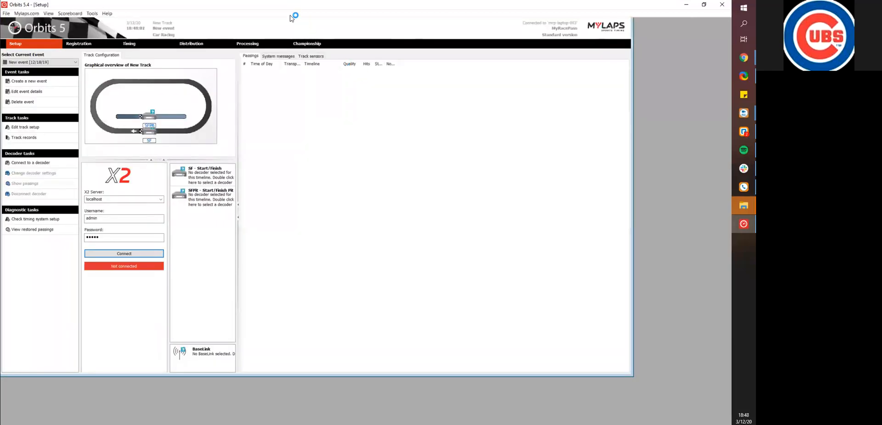
pyautogui.click(704, 5)
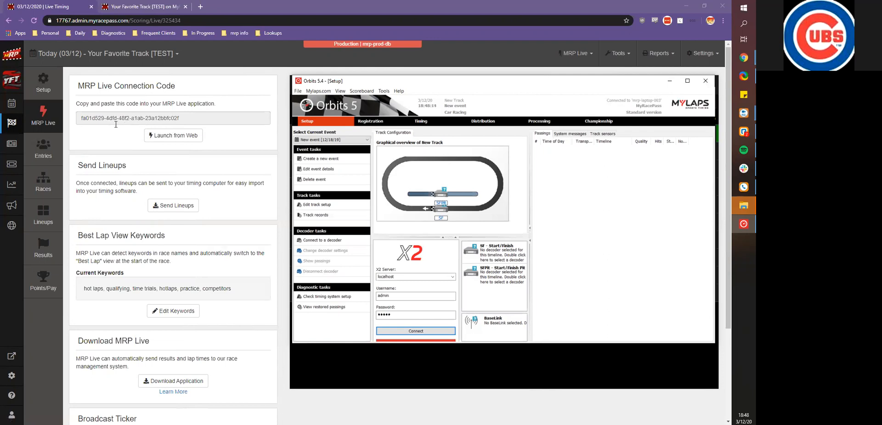
pyautogui.click(174, 136)
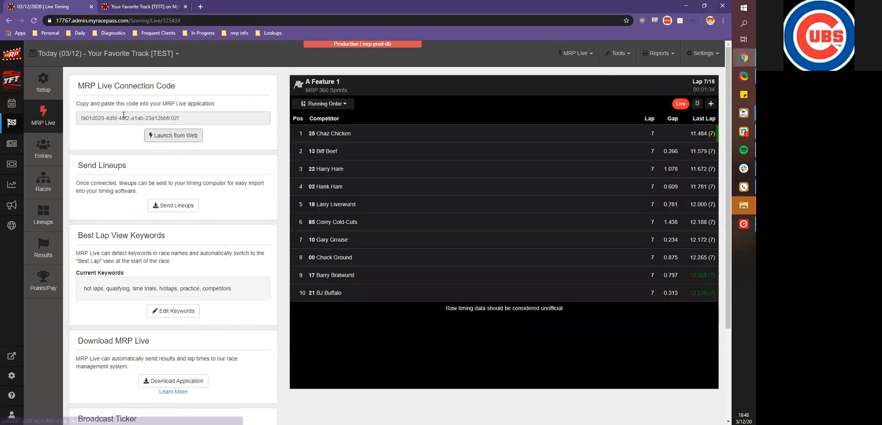
pyautogui.click(162, 134)
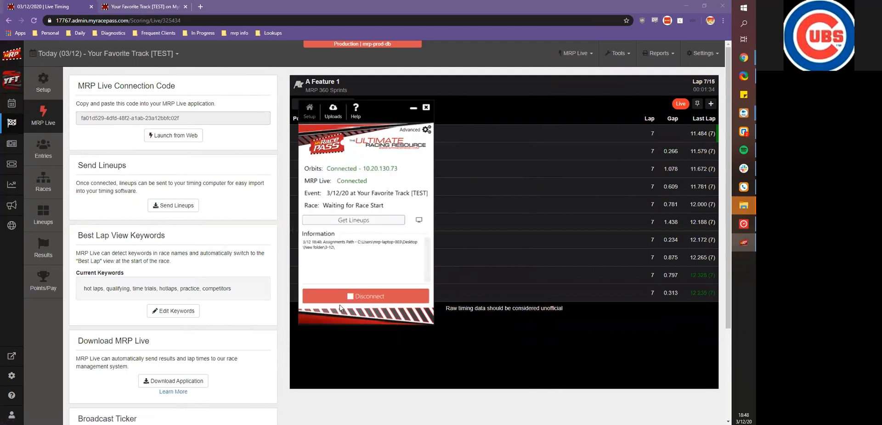
pyautogui.click(342, 299)
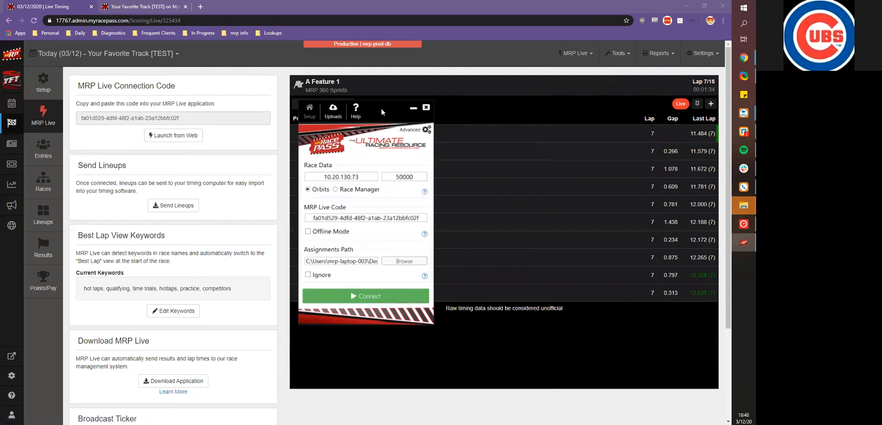
# Step: Arrange the Orbits 5 and MRP Live windows so both are visible side by side
pyautogui.moveTo(381, 108); pyautogui.dragTo(301, 102)
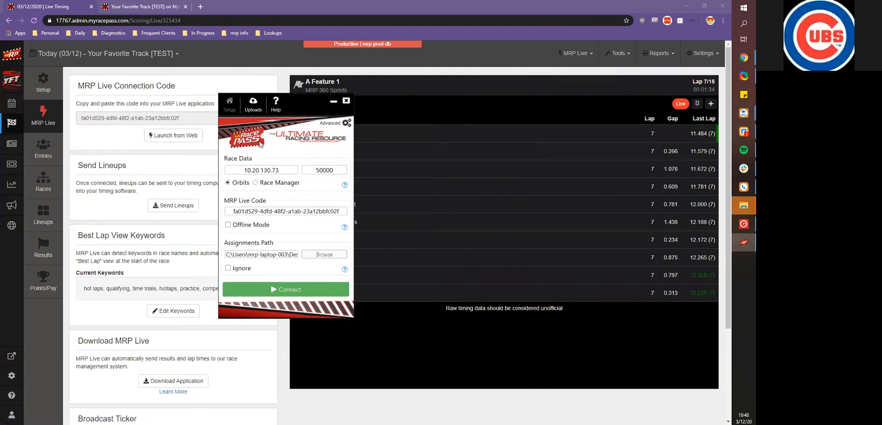
pyautogui.moveTo(303, 107); pyautogui.dragTo(452, 62)
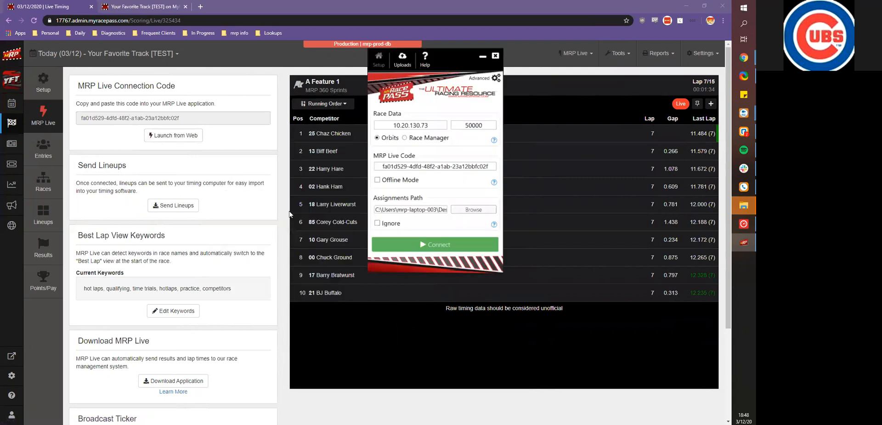
pyautogui.scroll(-3, 144, 207)
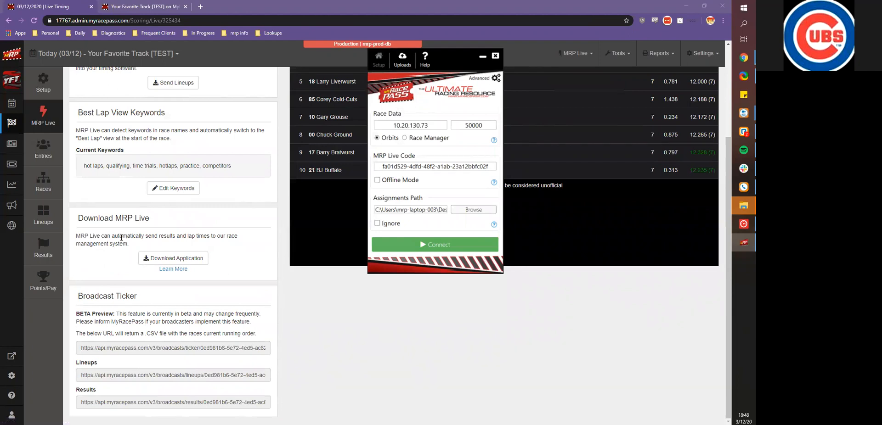
pyautogui.scroll(3, 121, 242)
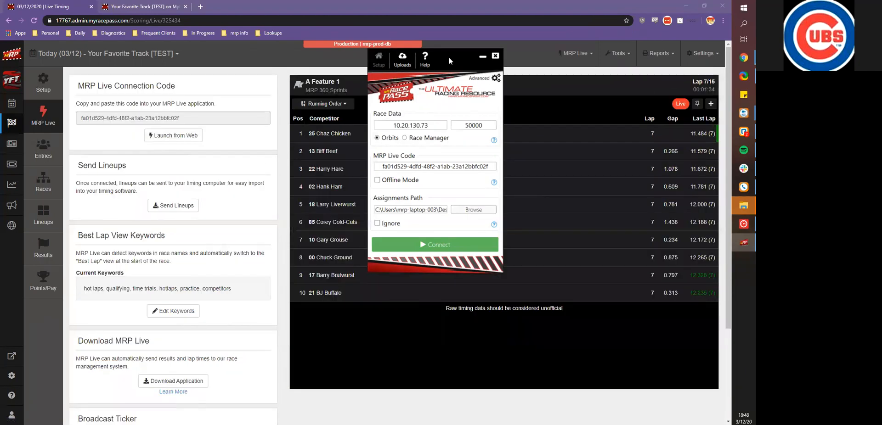
pyautogui.moveTo(449, 57); pyautogui.dragTo(296, 100)
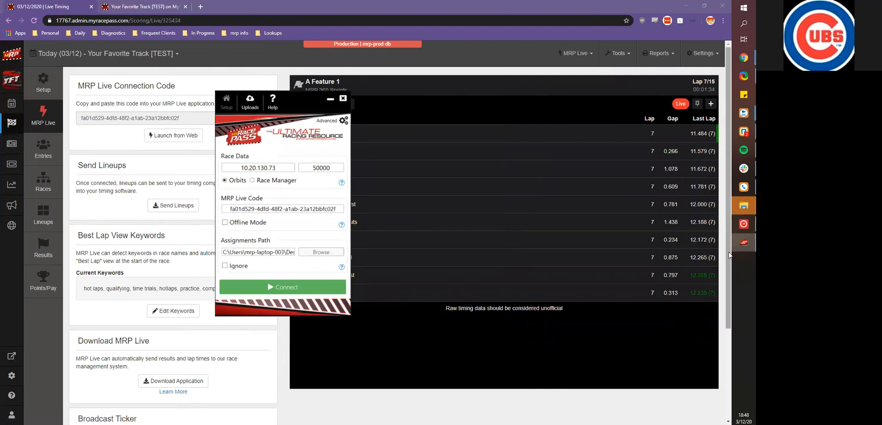
pyautogui.click(743, 224)
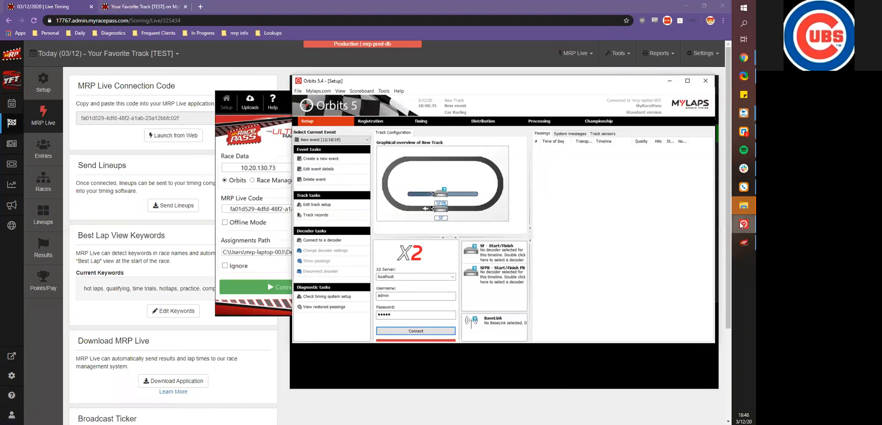
pyautogui.click(284, 106)
pyautogui.moveTo(285, 107); pyautogui.dragTo(240, 112)
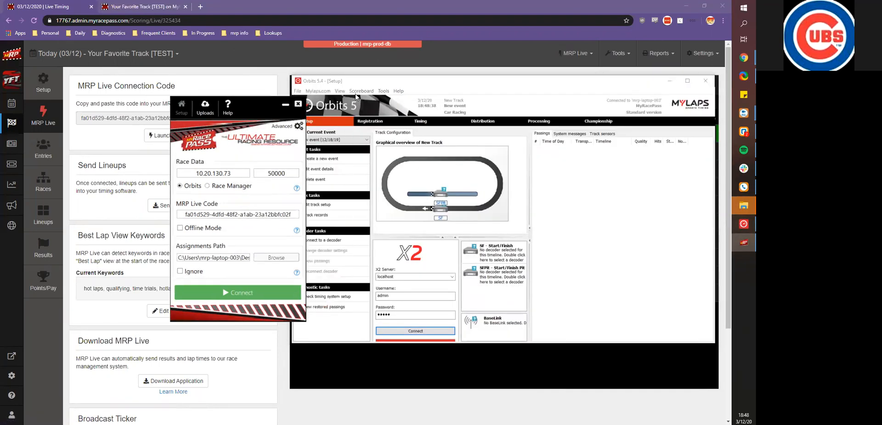
pyautogui.click(361, 91)
# Step: Show Orbits' Scoreboard Settings with the feed on TCP/IP port 50000 beside MRP Live's race data port
pyautogui.click(367, 123)
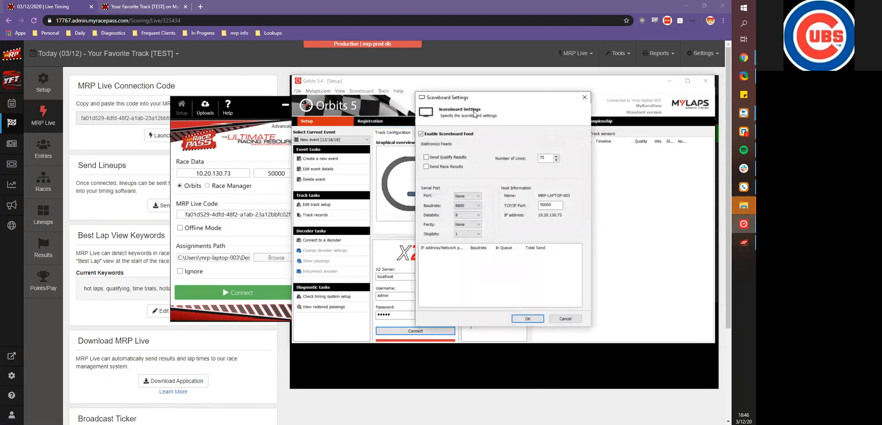
pyautogui.moveTo(479, 105); pyautogui.dragTo(375, 97)
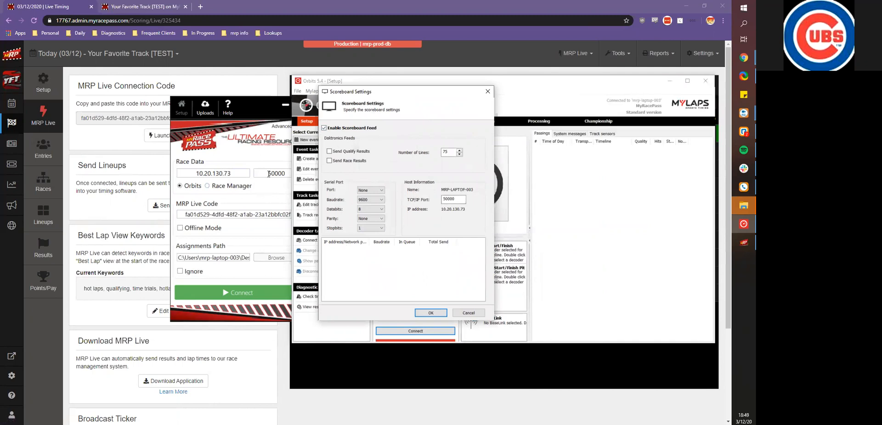
pyautogui.click(260, 119)
pyautogui.moveTo(260, 119); pyautogui.dragTo(258, 126)
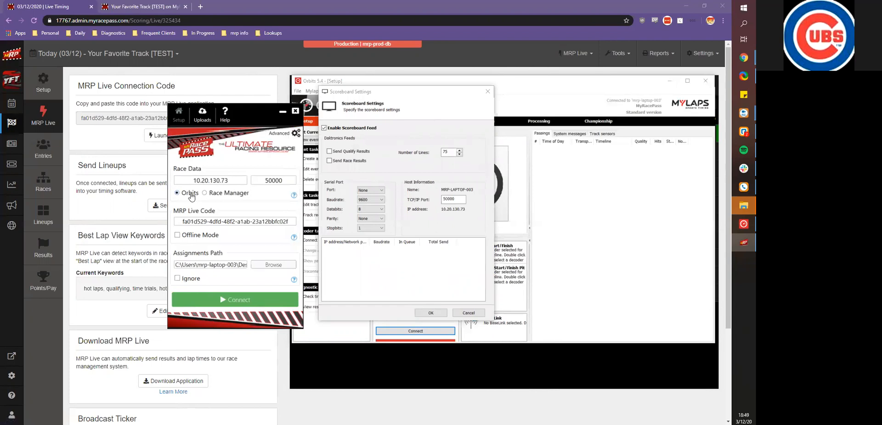
pyautogui.moveTo(250, 105); pyautogui.dragTo(355, 69)
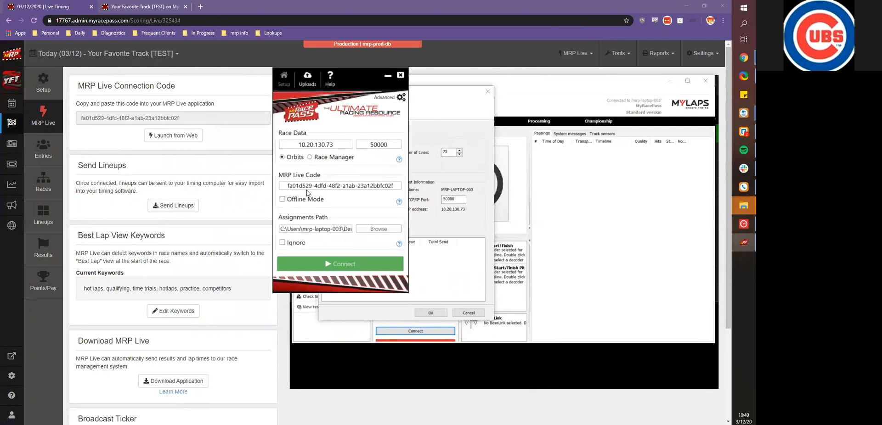
pyautogui.moveTo(362, 83); pyautogui.dragTo(301, 137)
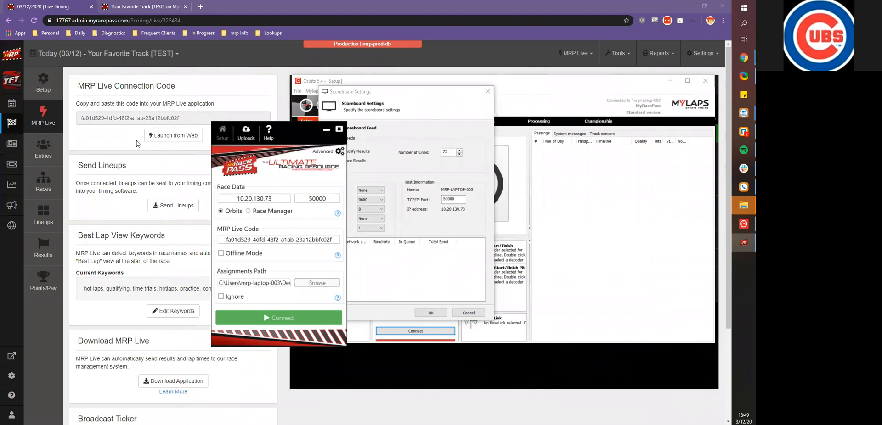
# Step: Choose the 3-12 folder as MRP Live's Assignments Path
pyautogui.click(304, 283)
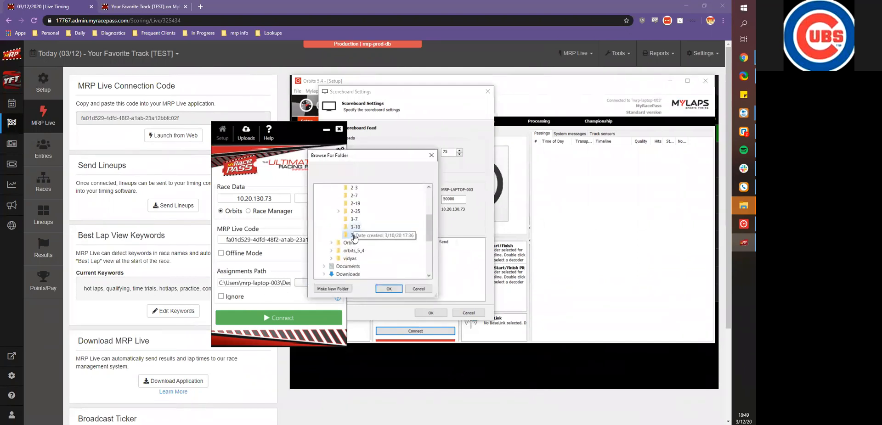
pyautogui.click(355, 235)
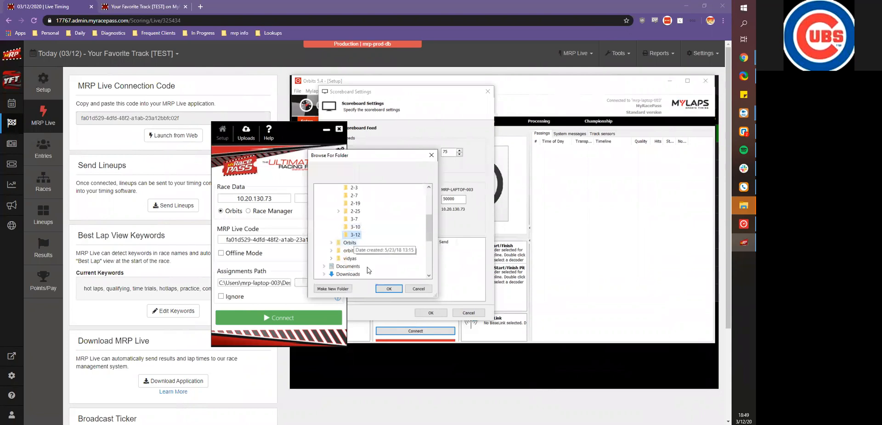
pyautogui.click(396, 290)
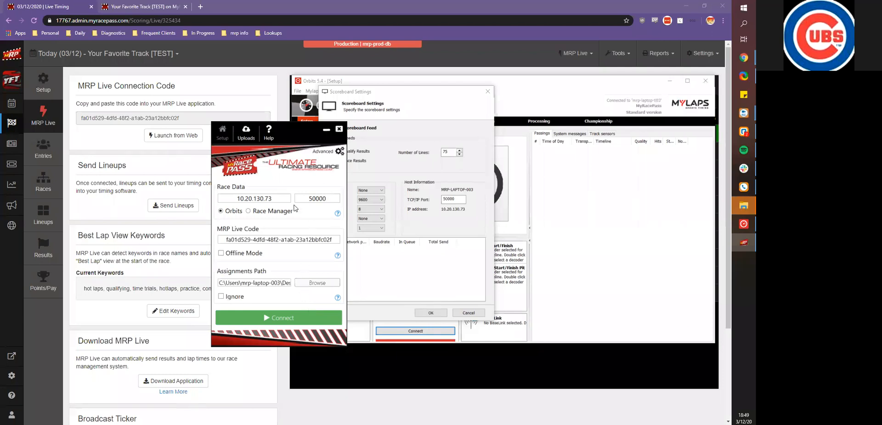
# Step: Try connecting with a wrong race data address (55555) and dismiss the missing broadcast warning
pyautogui.click(286, 323)
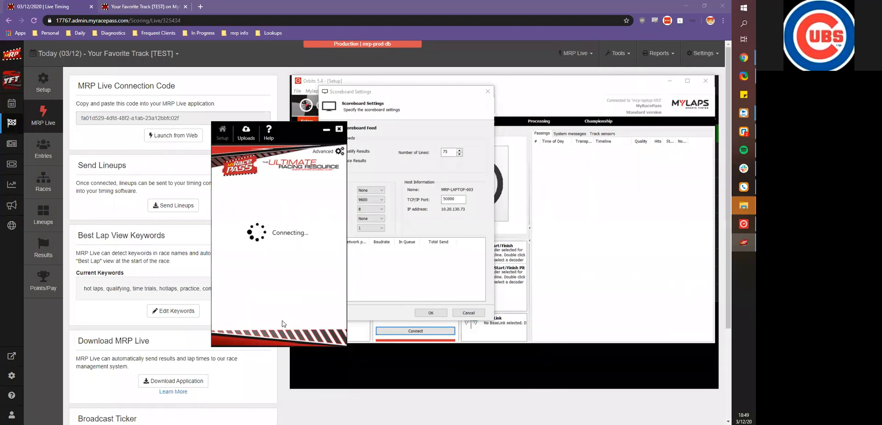
pyautogui.click(283, 324)
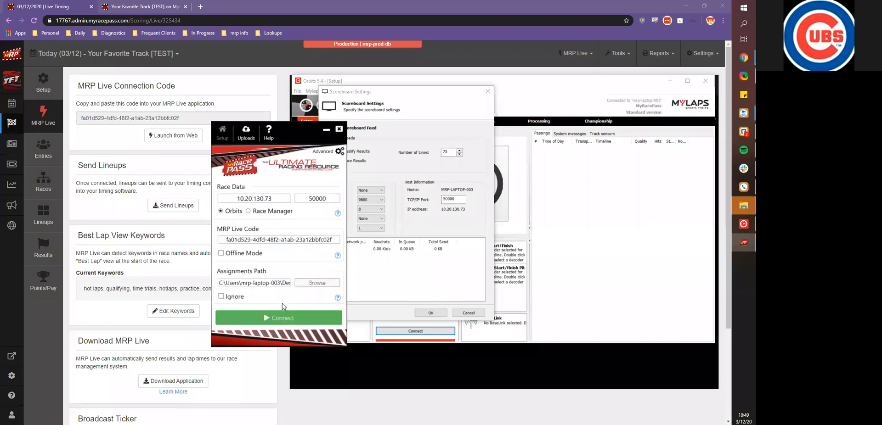
pyautogui.moveTo(280, 200); pyautogui.dragTo(198, 198)
pyautogui.write('55555')
pyautogui.click(261, 321)
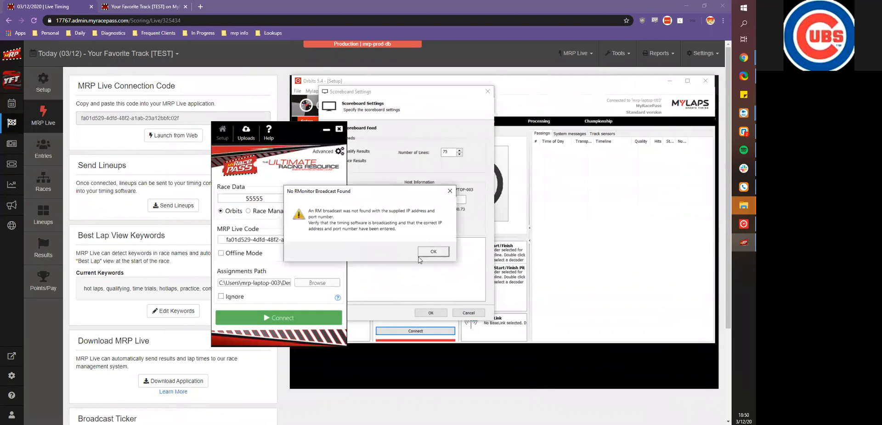
pyautogui.click(432, 252)
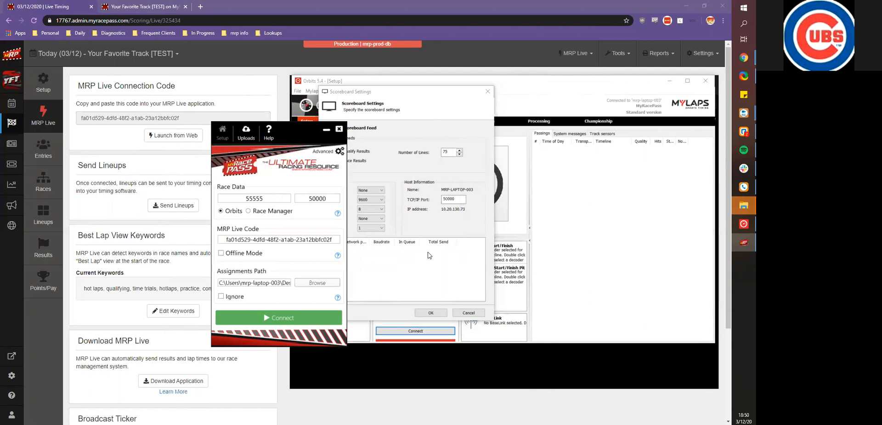
# Step: Enter 10.20.130.73 as the Race Data address
pyautogui.moveTo(271, 198); pyautogui.dragTo(207, 202)
pyautogui.write('10.80')
pyautogui.press('BackSpace')
pyautogui.press('BackSpace')
pyautogui.write('20.130.73')
# Step: Delete part of the MRP Live connection code to trigger the Invalid Code error, then dismiss it
pyautogui.click(428, 231)
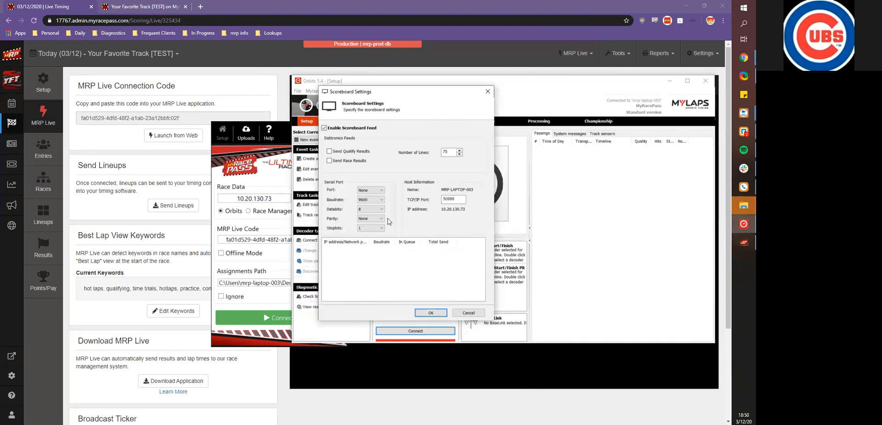
pyautogui.click(270, 225)
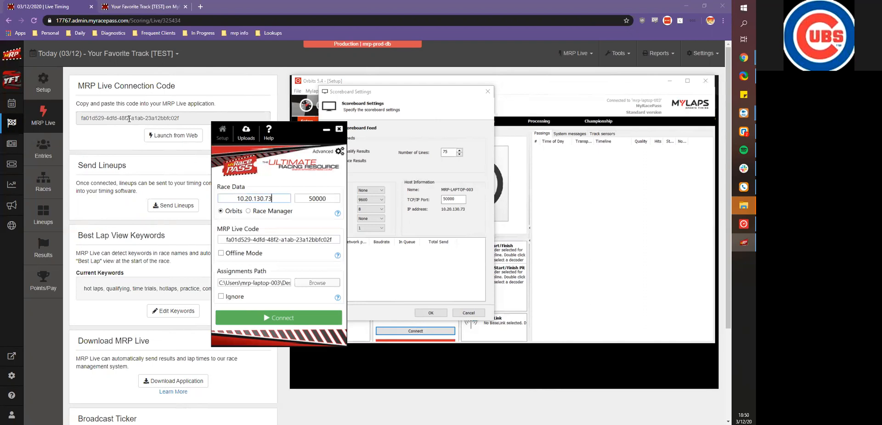
pyautogui.moveTo(233, 240); pyautogui.dragTo(216, 242)
pyautogui.press('BackSpace')
pyautogui.click(266, 320)
pyautogui.click(415, 246)
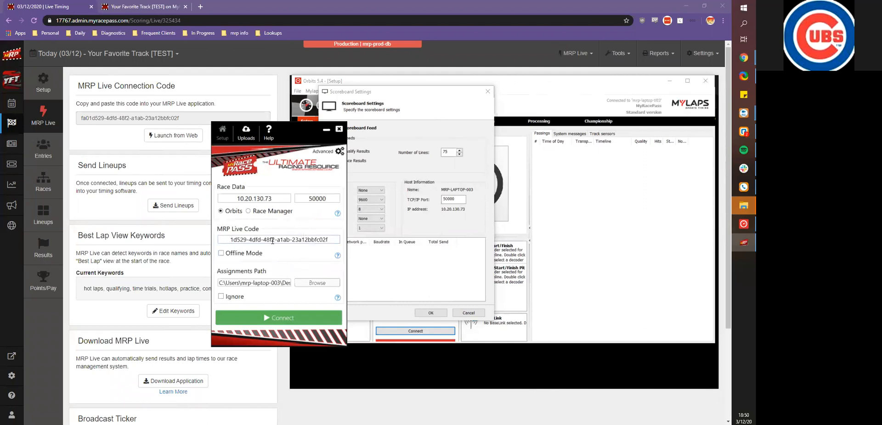
# Step: Restore the connection code and connect MRP Live to Orbits and the website
pyautogui.write('fa0')
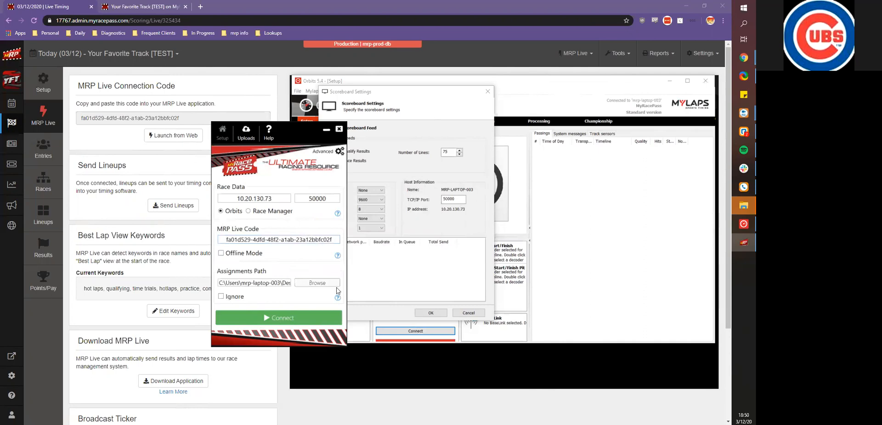
pyautogui.click(303, 319)
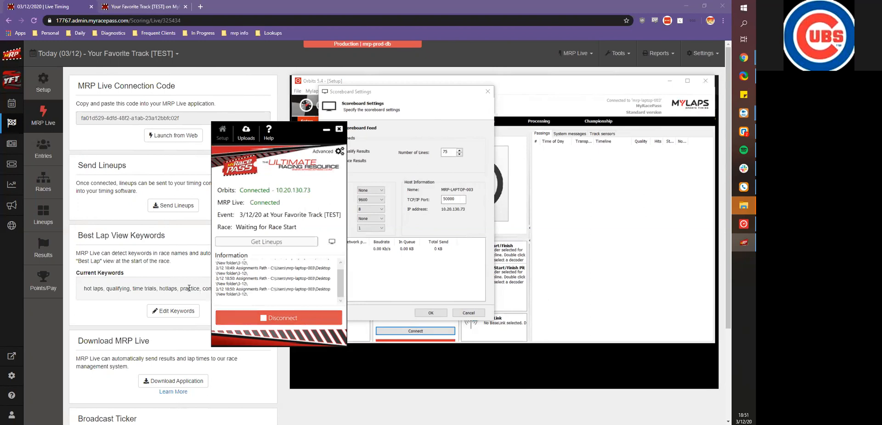
pyautogui.click(39, 165)
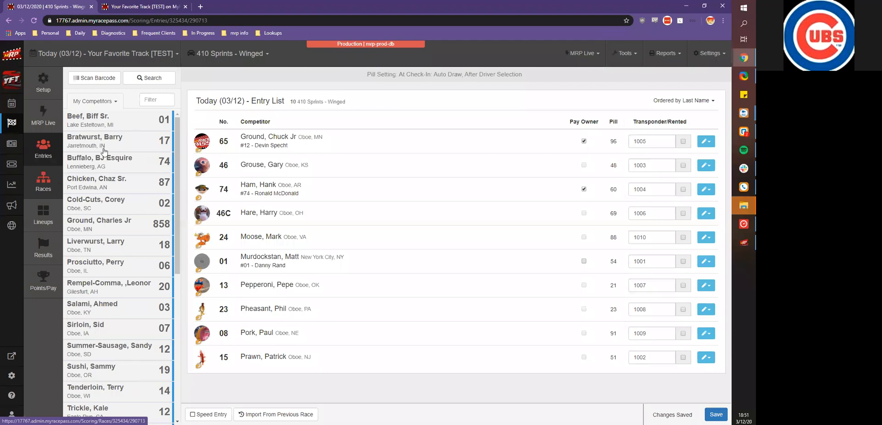
# Step: Switch to MRP 305 Sprints and add competitors 01, 17, 21, 25, 105, 12 and 10
pyautogui.click(198, 54)
pyautogui.click(195, 86)
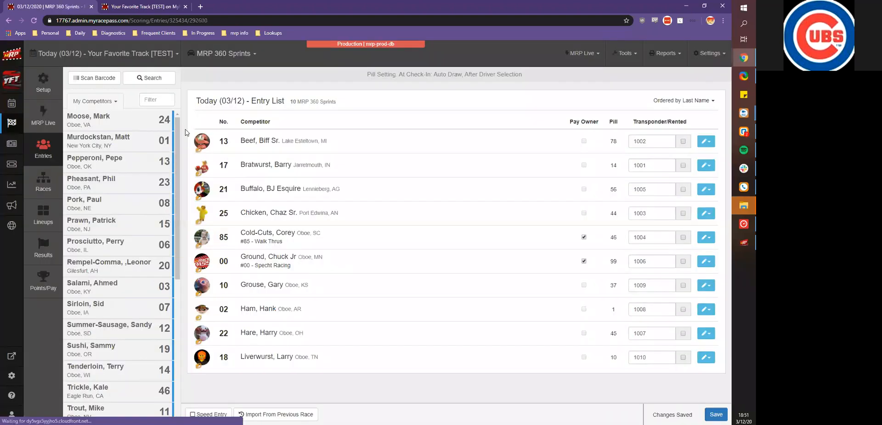
pyautogui.click(234, 57)
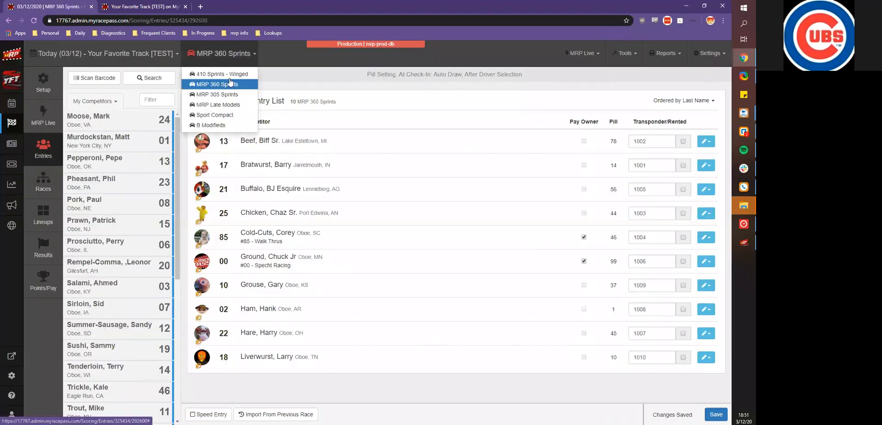
pyautogui.click(217, 100)
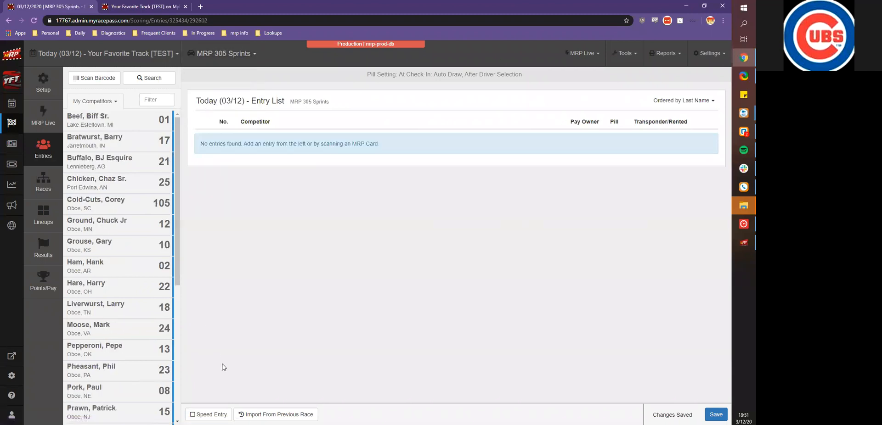
pyautogui.click(120, 128)
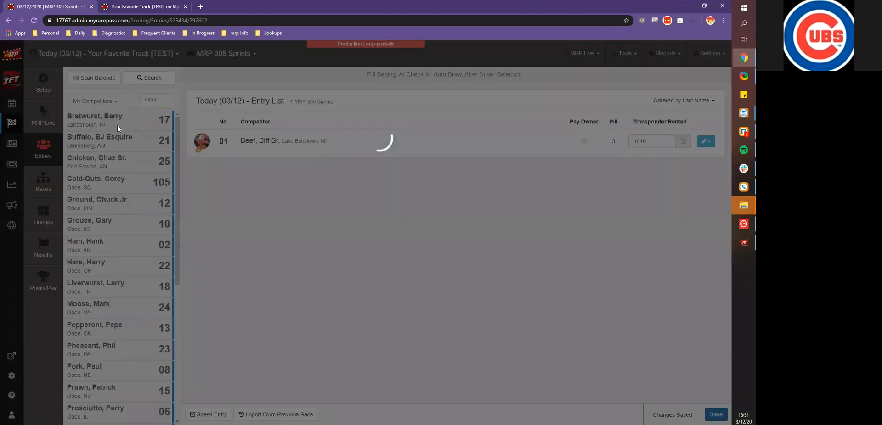
pyautogui.click(118, 128)
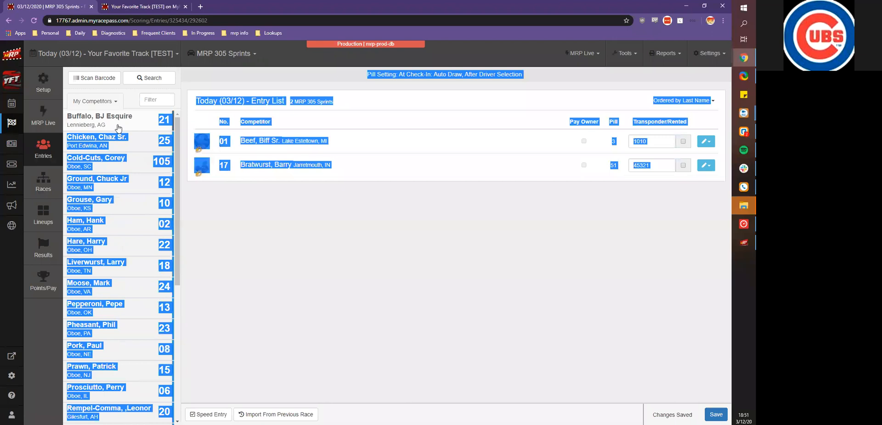
pyautogui.click(119, 129)
pyautogui.click(118, 128)
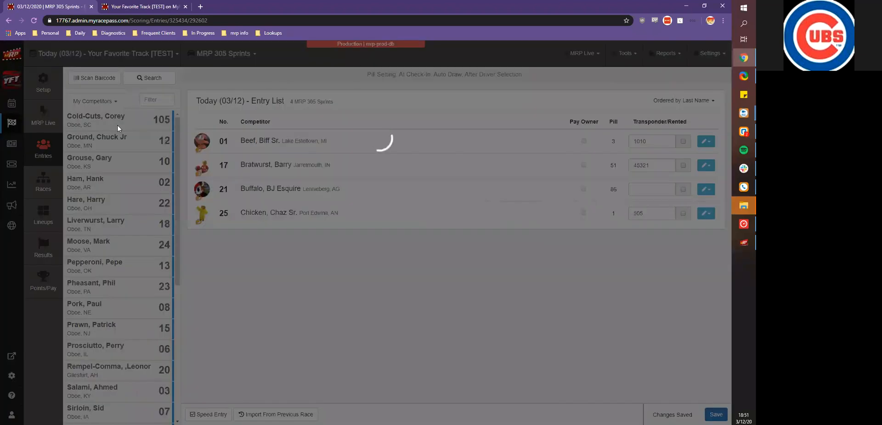
pyautogui.click(117, 125)
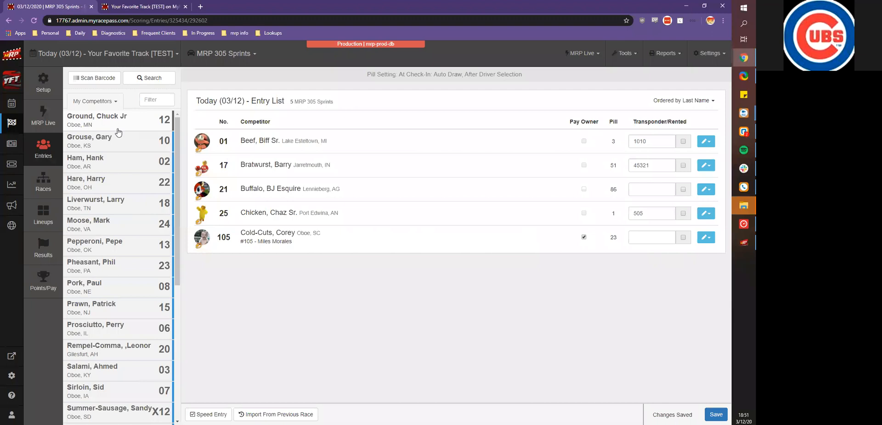
pyautogui.click(118, 132)
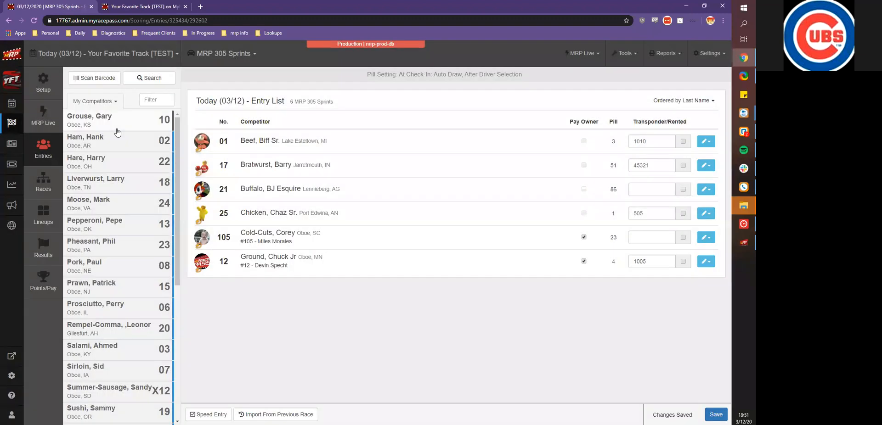
pyautogui.click(117, 132)
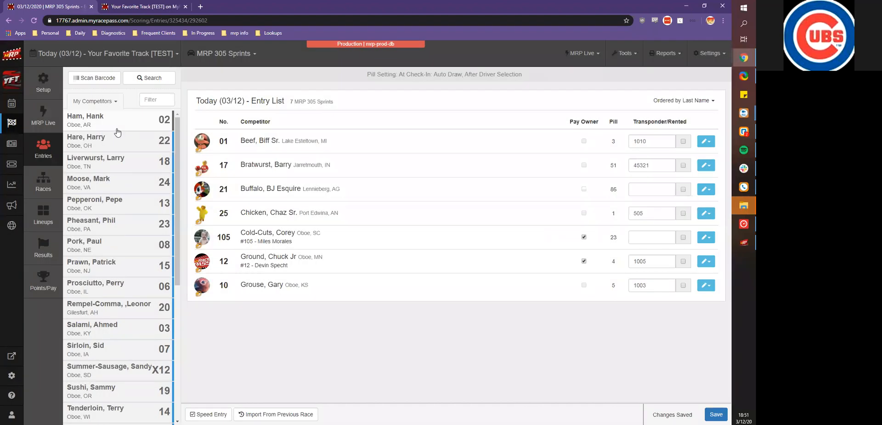
# Step: Add car Z02 on transponder 1004, then add competitors X12 and 19
pyautogui.click(117, 128)
pyautogui.write('z')
pyautogui.click(539, 282)
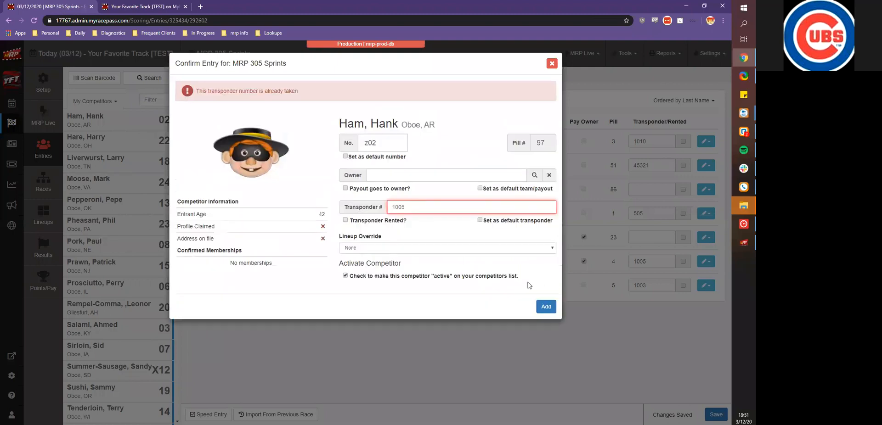
pyautogui.click(426, 203)
pyautogui.click(459, 239)
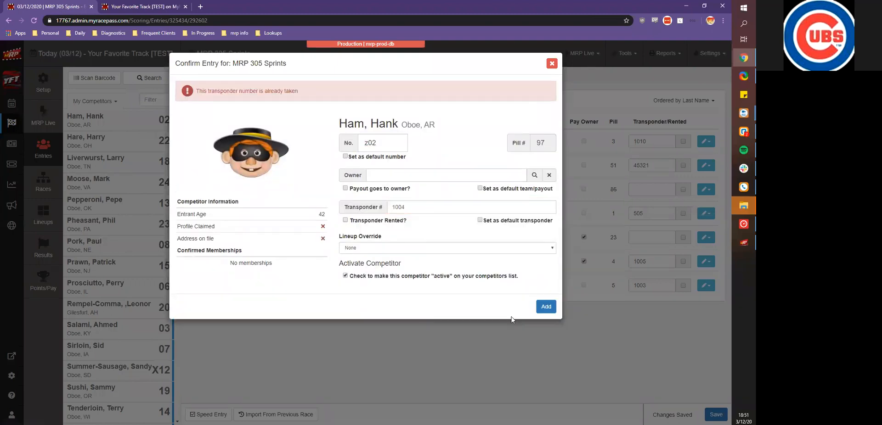
pyautogui.click(541, 304)
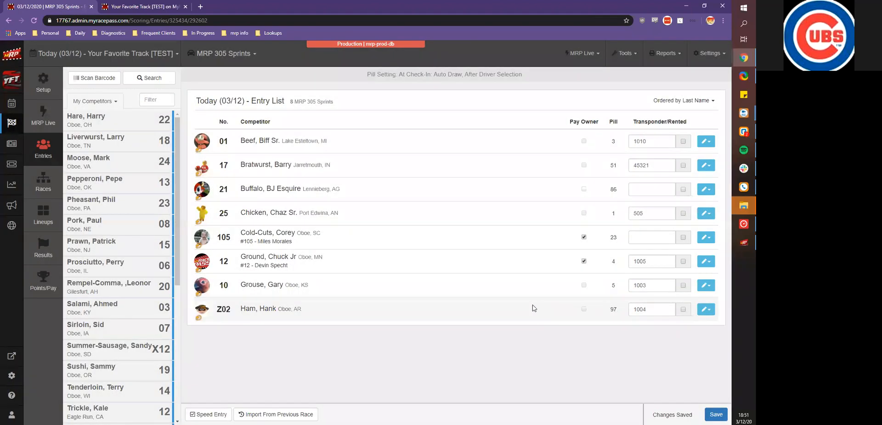
pyautogui.click(125, 345)
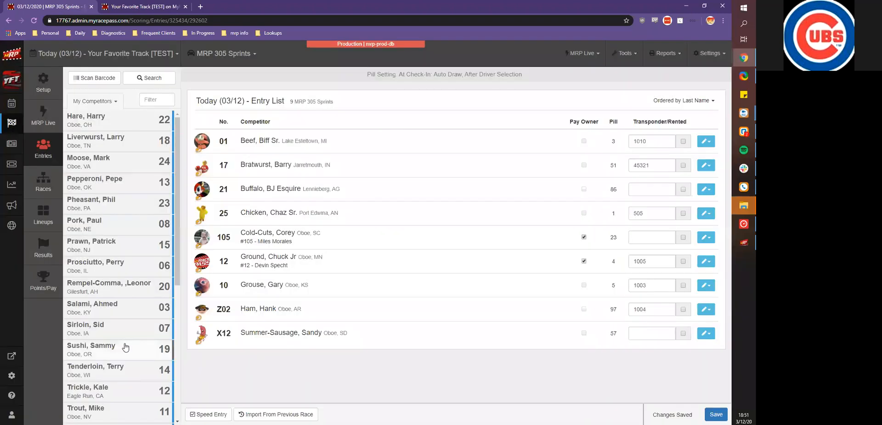
pyautogui.click(125, 348)
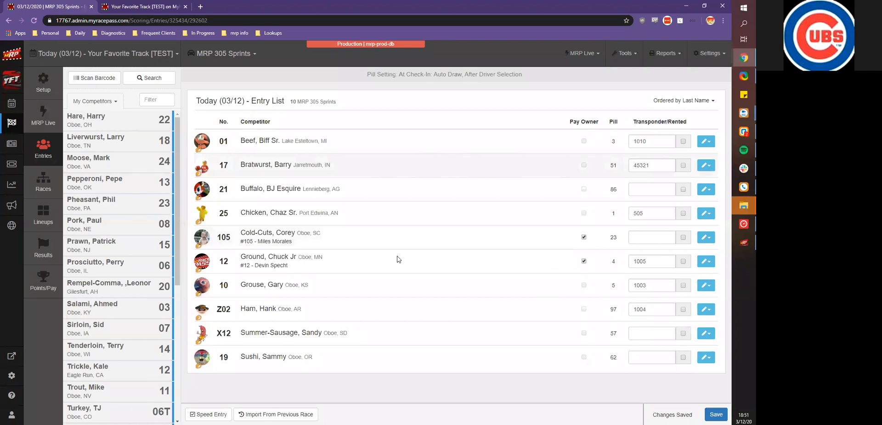
# Step: Assign transponders 1001 to car 17, 1002 to 21, 1008 to 25 and 1009 to 105
pyautogui.click(651, 166)
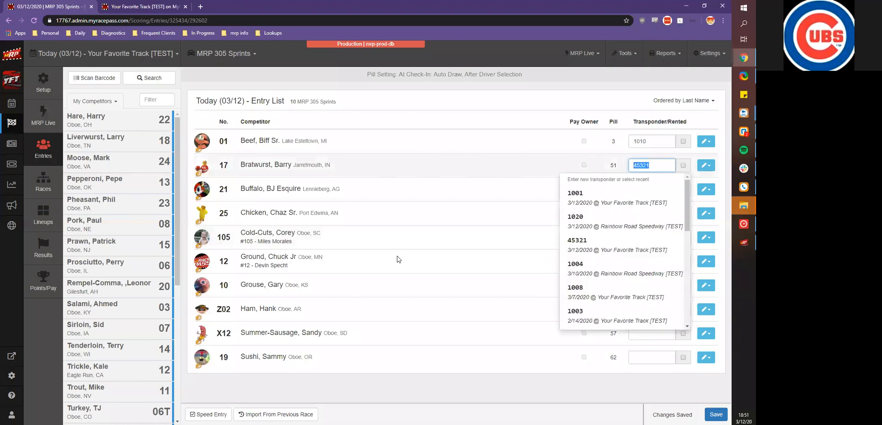
pyautogui.click(592, 196)
pyautogui.click(652, 189)
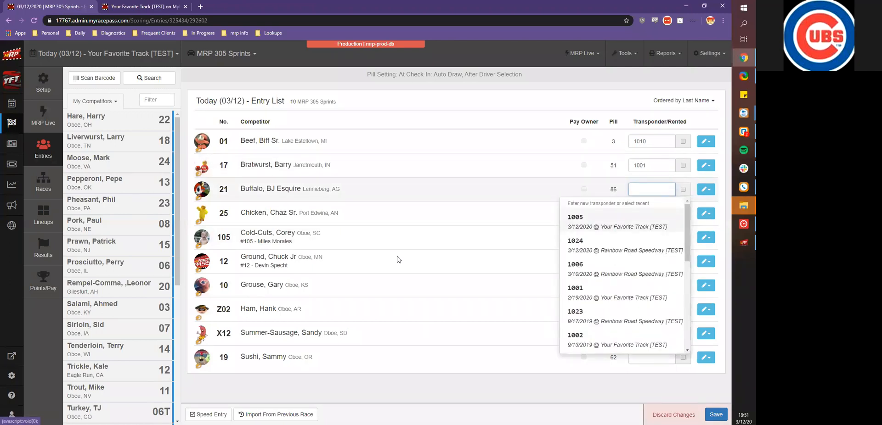
pyautogui.click(581, 338)
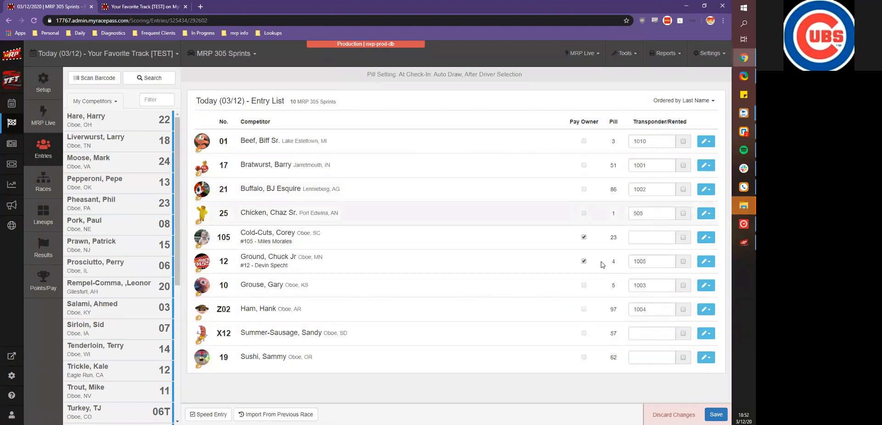
pyautogui.click(652, 214)
pyautogui.write('1')
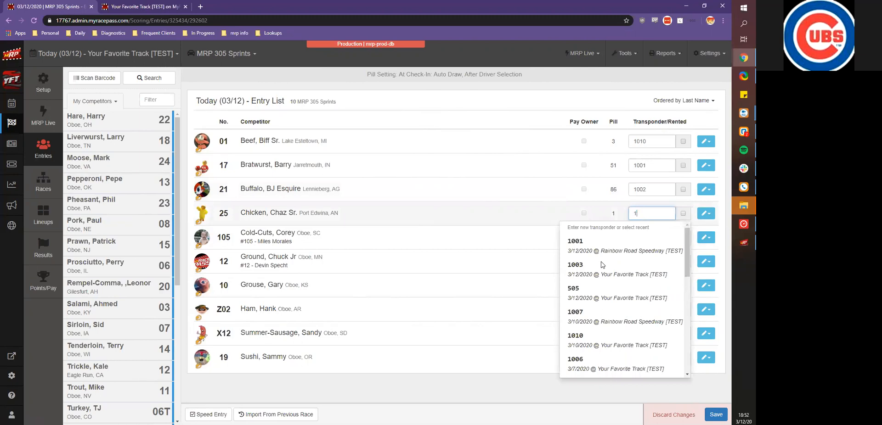
pyautogui.write('008')
pyautogui.press('Return')
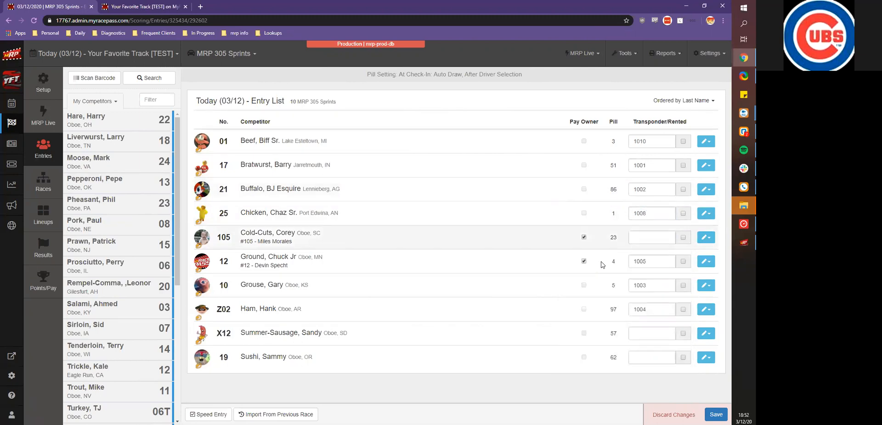
pyautogui.write('1009')
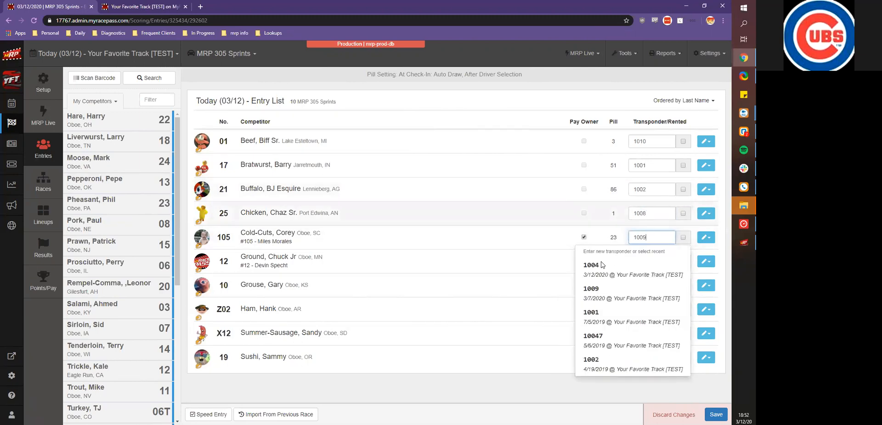
pyautogui.click(533, 173)
# Step: Assign transponder 1006 to car X12 and 1007 to car 19, then save the list
pyautogui.click(639, 335)
pyautogui.write('1006')
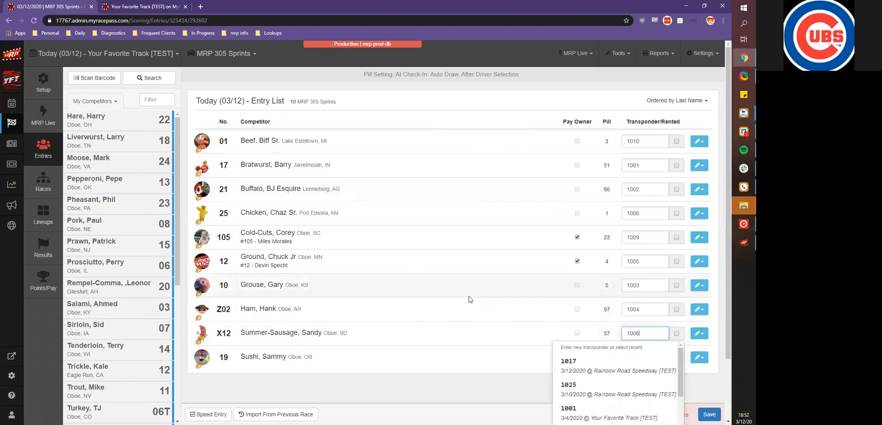
pyautogui.click(642, 363)
pyautogui.click(637, 359)
pyautogui.write('1007')
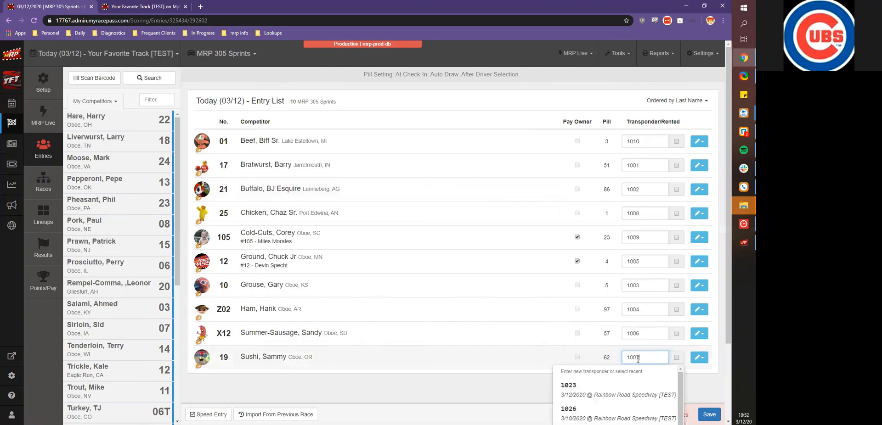
pyautogui.click(556, 336)
pyautogui.click(716, 413)
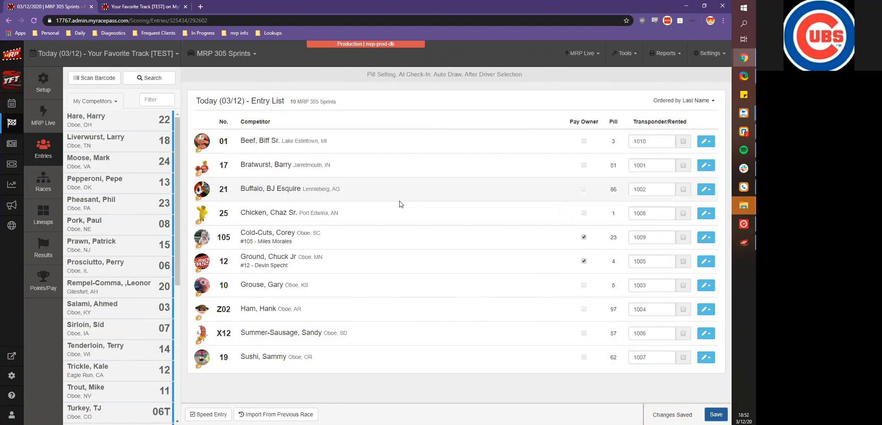
# Step: Start a new races form with a Heat and a second race set as B Feature
pyautogui.click(44, 181)
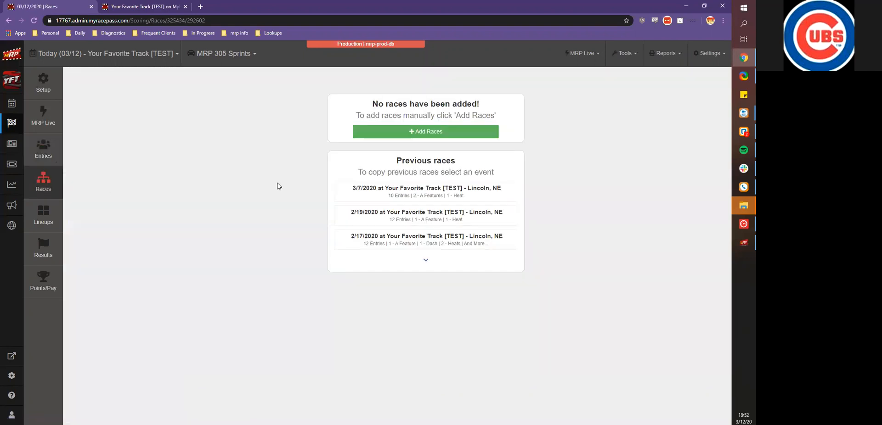
pyautogui.click(399, 134)
pyautogui.click(230, 122)
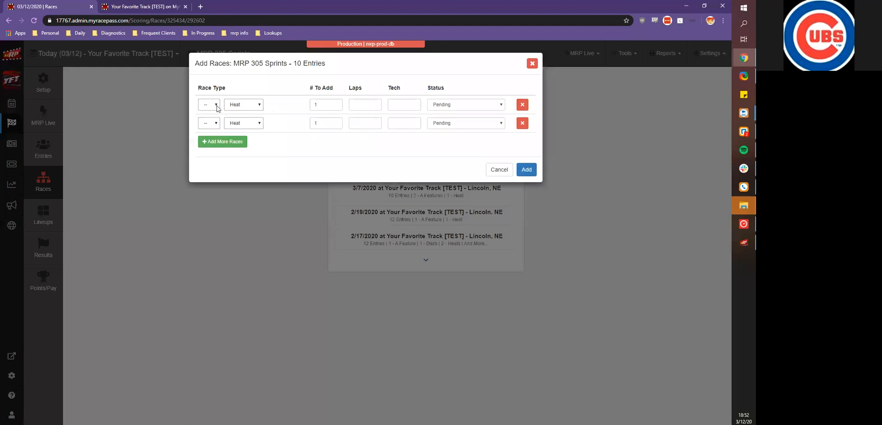
pyautogui.click(244, 123)
pyautogui.click(234, 148)
pyautogui.click(252, 124)
pyautogui.click(244, 136)
pyautogui.click(211, 127)
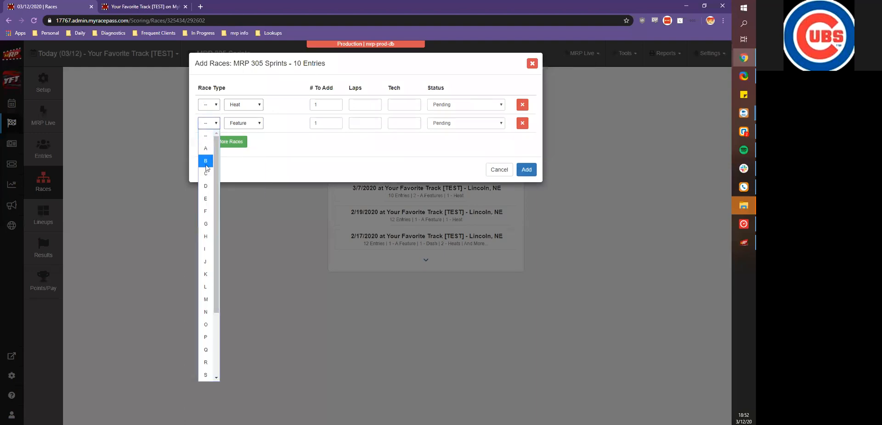
pyautogui.click(209, 145)
# Step: Add a third race as the A Feature and confirm adding all three races
pyautogui.click(224, 144)
pyautogui.click(228, 143)
pyautogui.click(241, 153)
pyautogui.click(207, 143)
pyautogui.click(207, 166)
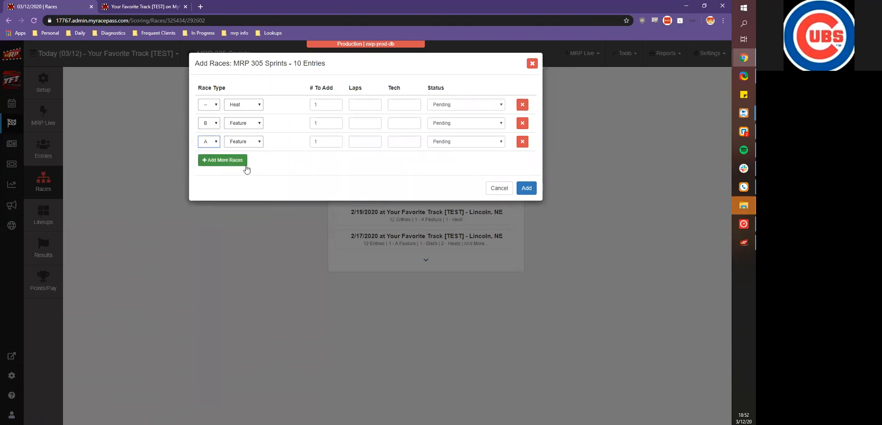
pyautogui.press('Return')
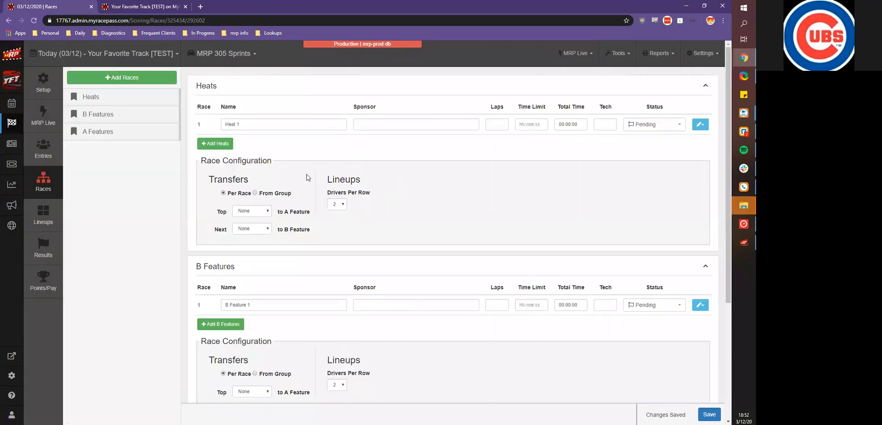
# Step: Set Heat transfers to B Feature to All and B Feature transfers to A Feature to All, then save
pyautogui.scroll(-1, 308, 177)
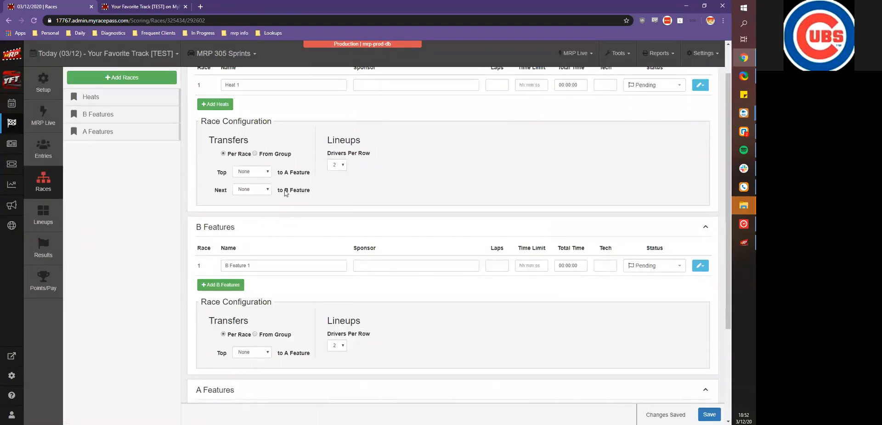
pyautogui.scroll(1, 284, 179)
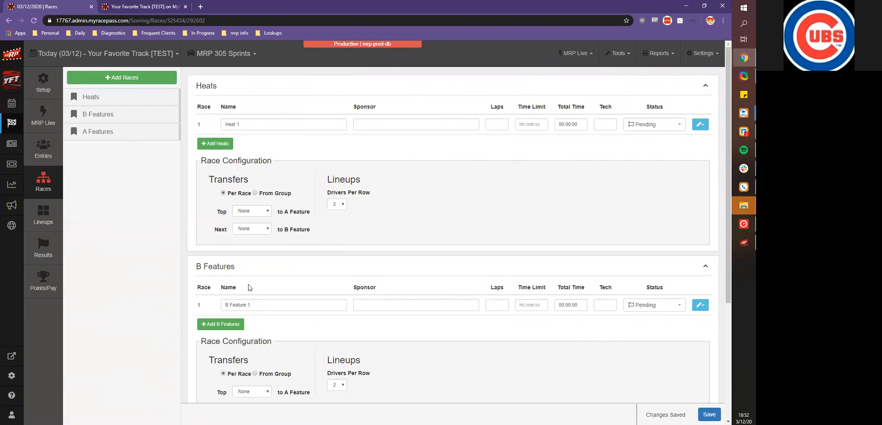
pyautogui.scroll(-4, 289, 254)
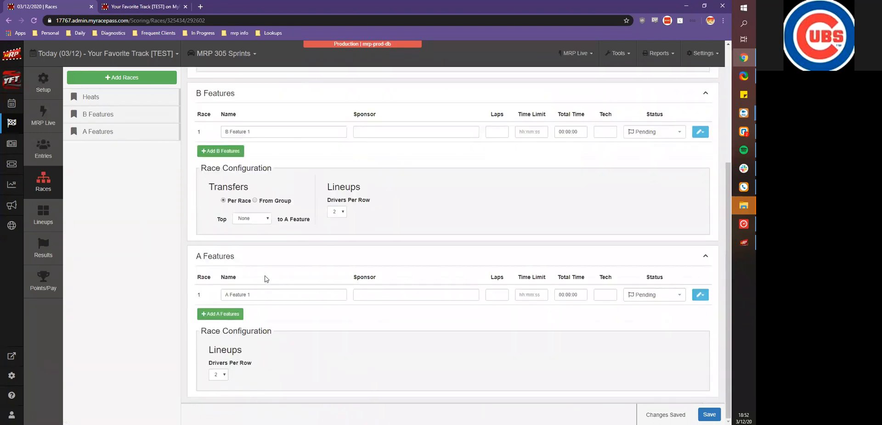
pyautogui.scroll(4, 266, 271)
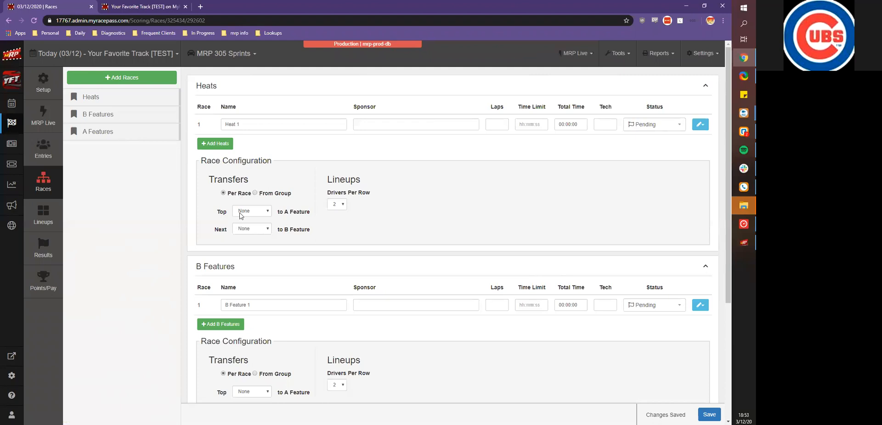
pyautogui.click(243, 230)
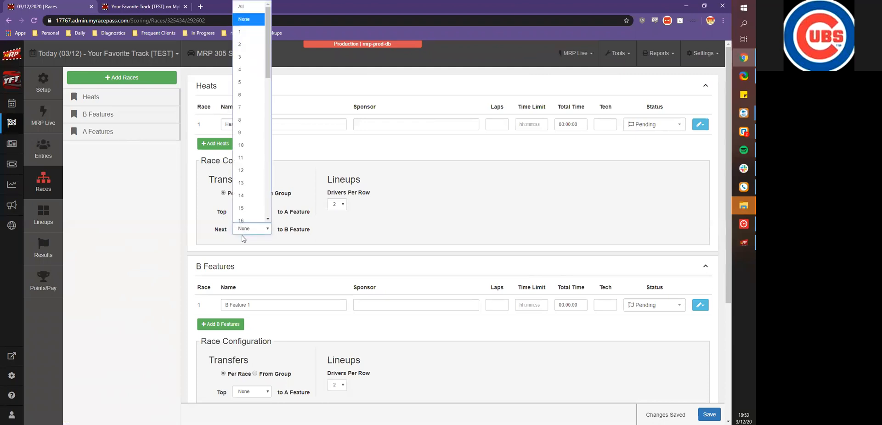
pyautogui.click(256, 7)
pyautogui.scroll(-4, 285, 198)
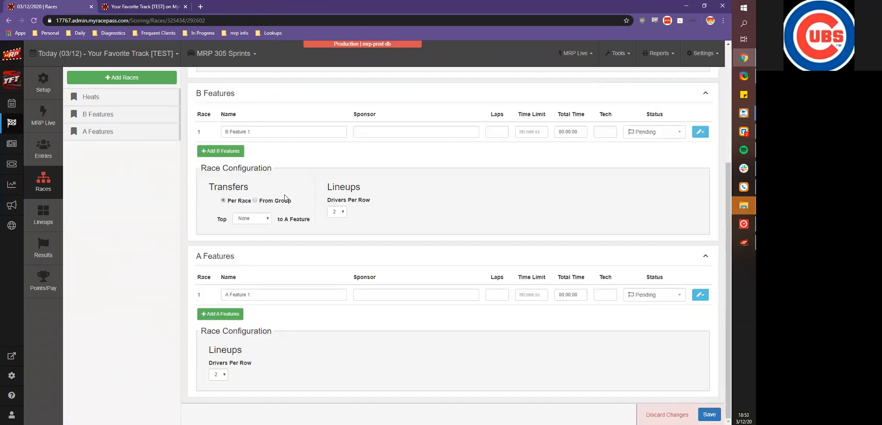
pyautogui.click(252, 219)
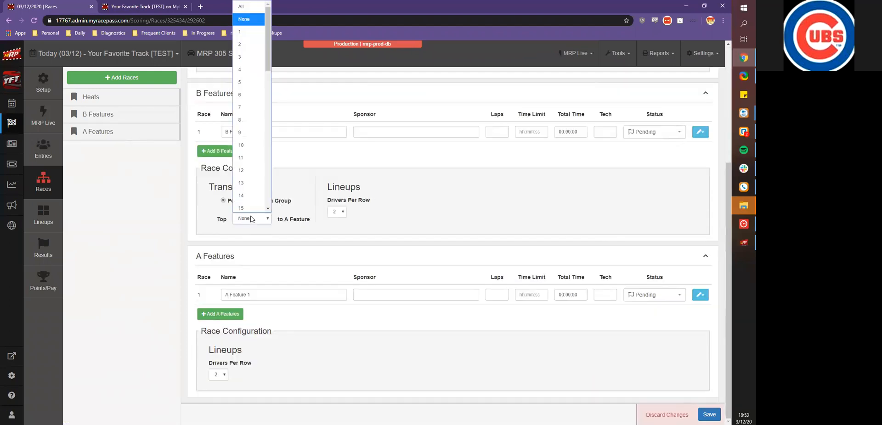
pyautogui.click(246, 8)
pyautogui.click(709, 414)
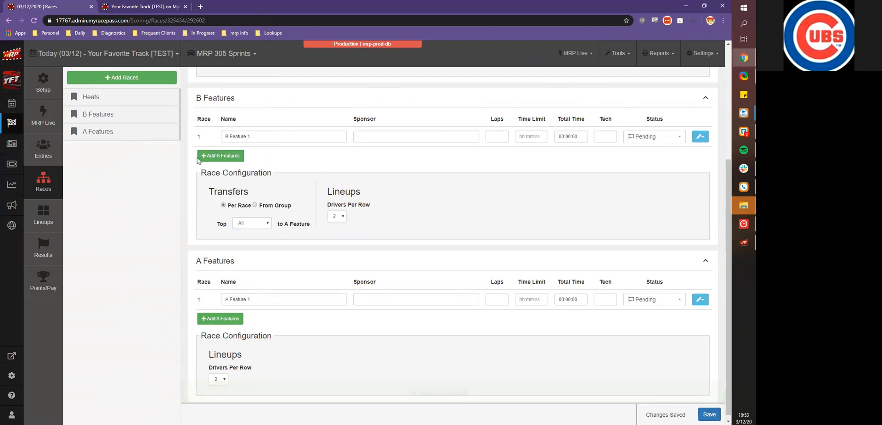
# Step: Scroll through the saved race configuration to check the Heat 1 → B Feature 1 → A Feature 1 transfers
pyautogui.scroll(3, 183, 190)
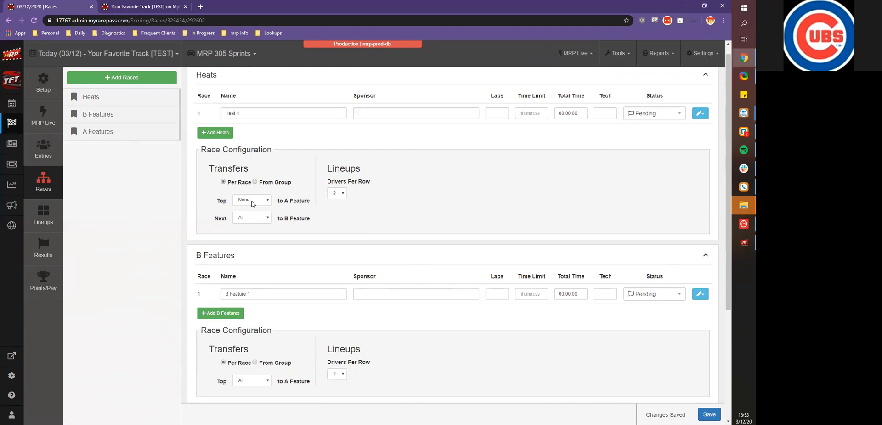
pyautogui.scroll(-3, 308, 194)
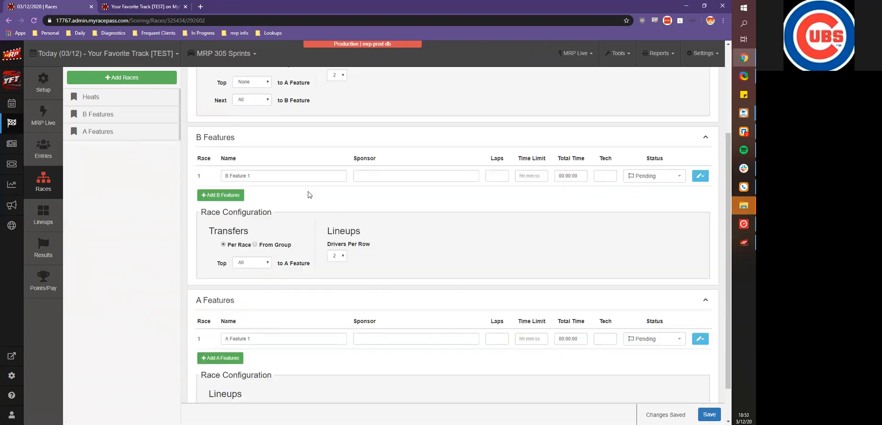
pyautogui.scroll(3, 245, 219)
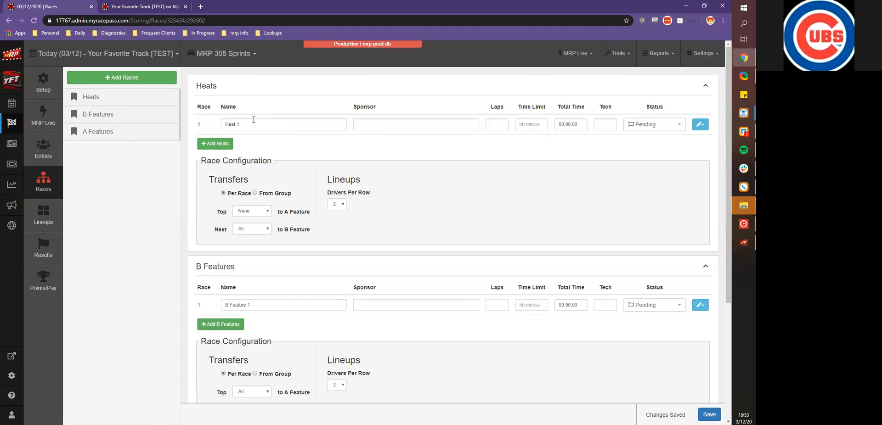
pyautogui.scroll(-3, 347, 161)
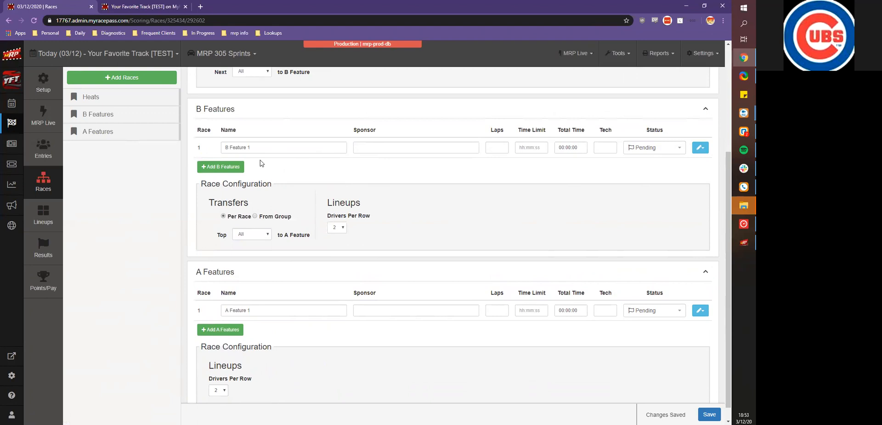
pyautogui.scroll(2, 265, 169)
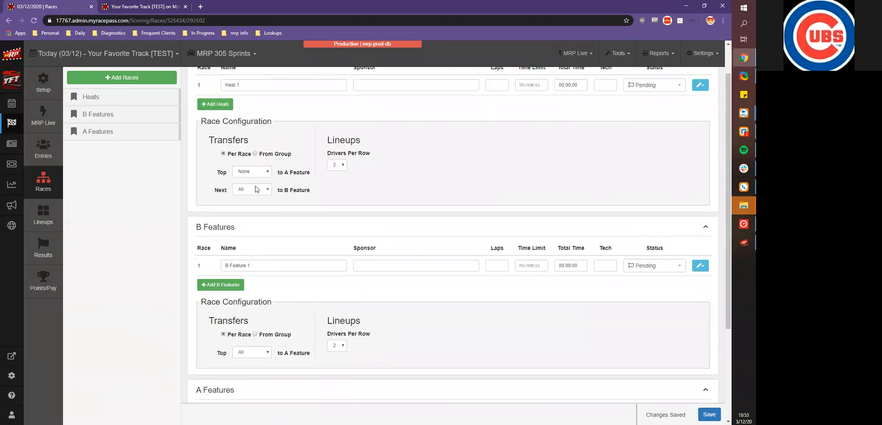
pyautogui.scroll(-2, 261, 211)
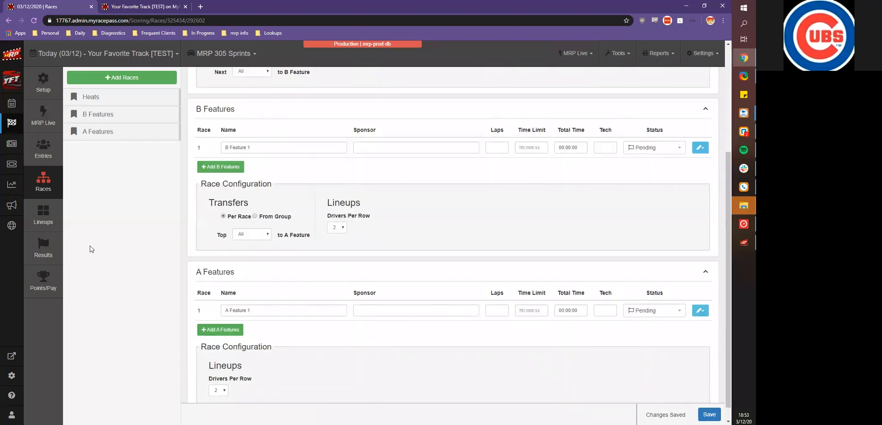
# Step: Calculate the Heat 1 lineup using Heat from Pill Draw
pyautogui.click(54, 226)
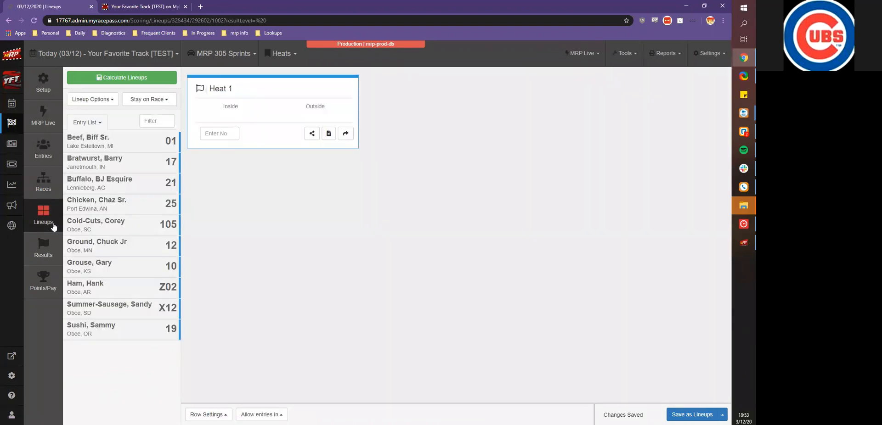
pyautogui.click(125, 81)
pyautogui.click(355, 148)
pyautogui.click(542, 286)
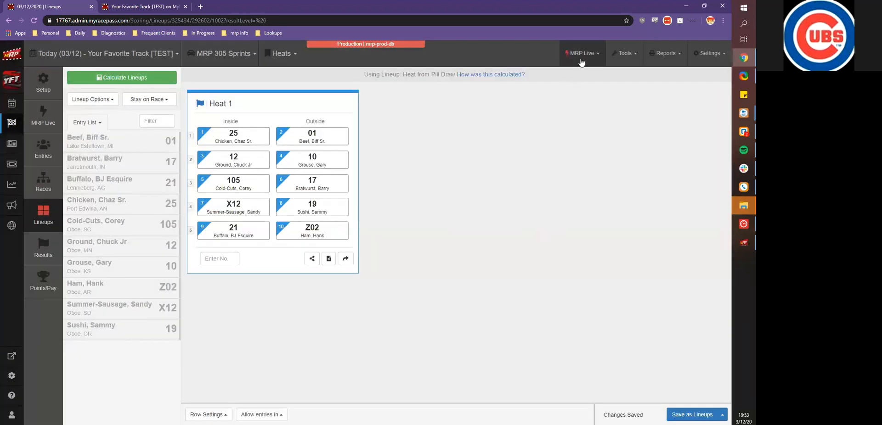
# Step: Send the calculated lineups to MRP Live and dismiss the confirmation
pyautogui.click(581, 54)
pyautogui.click(569, 83)
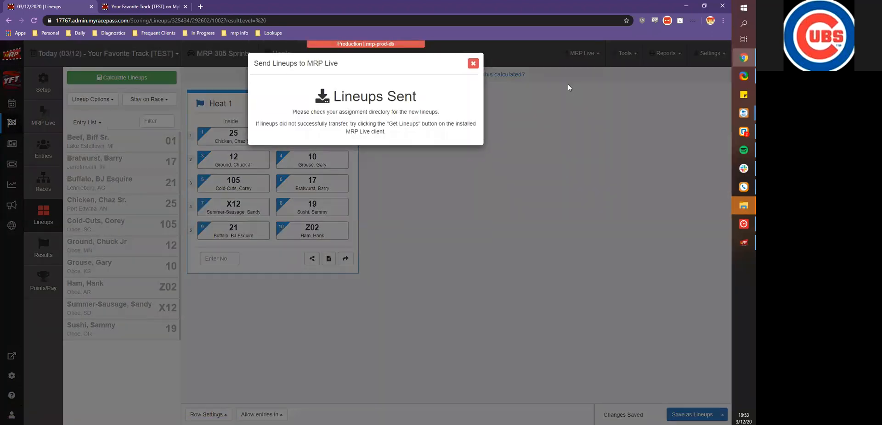
pyautogui.click(473, 63)
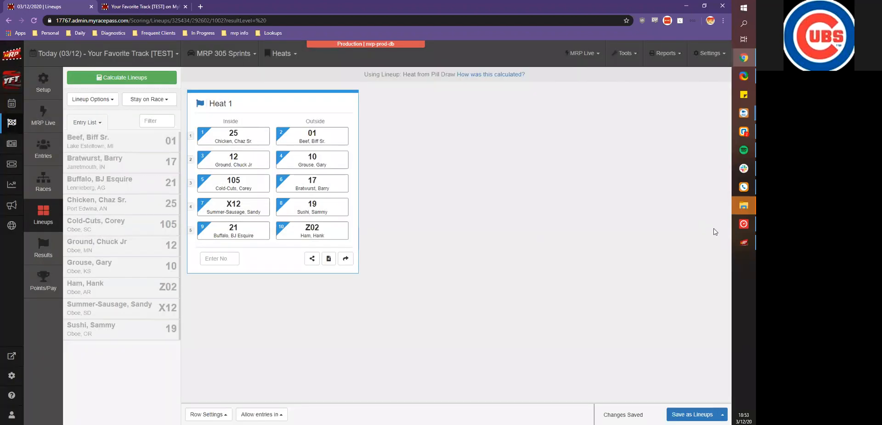
# Step: In Orbits, close the scoreboard settings and switch to competitor registration
pyautogui.click(744, 227)
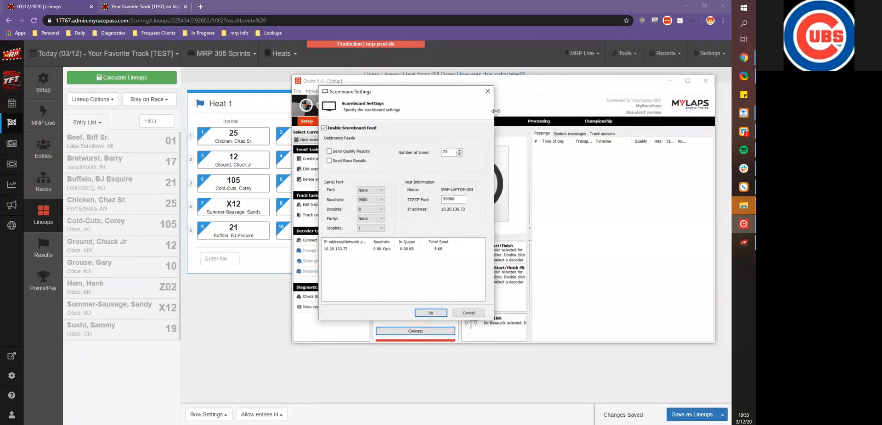
pyautogui.click(488, 91)
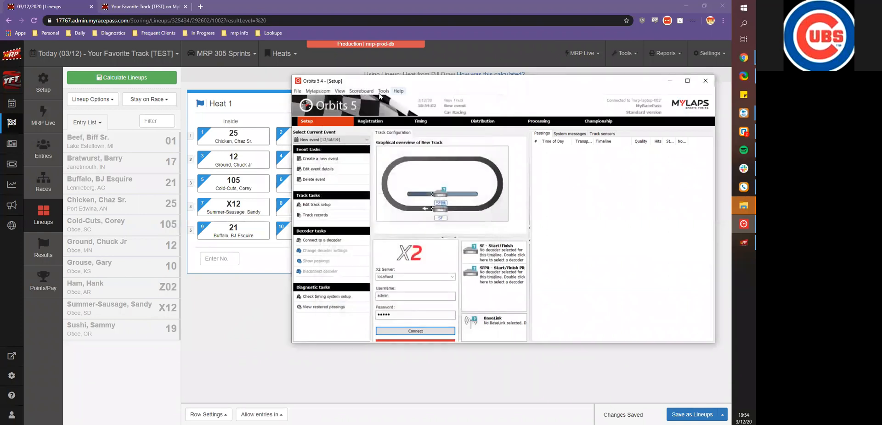
pyautogui.click(361, 122)
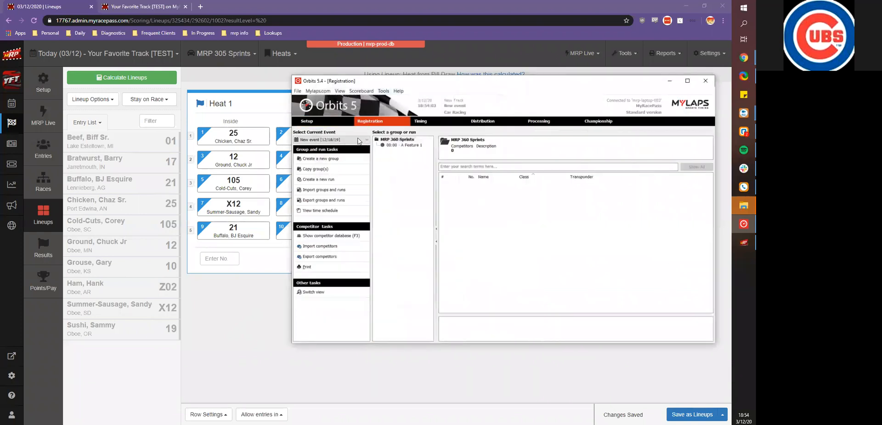
# Step: Import groups and runs from the Runs file in the 3-12 folder
pyautogui.click(324, 190)
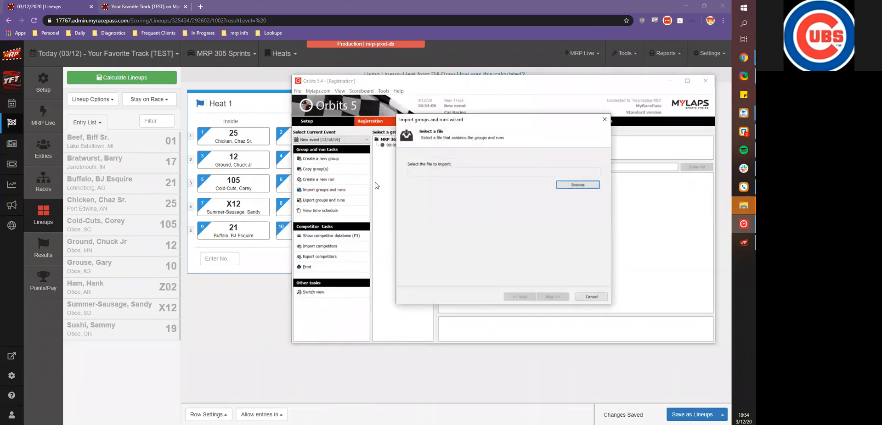
pyautogui.press('Return')
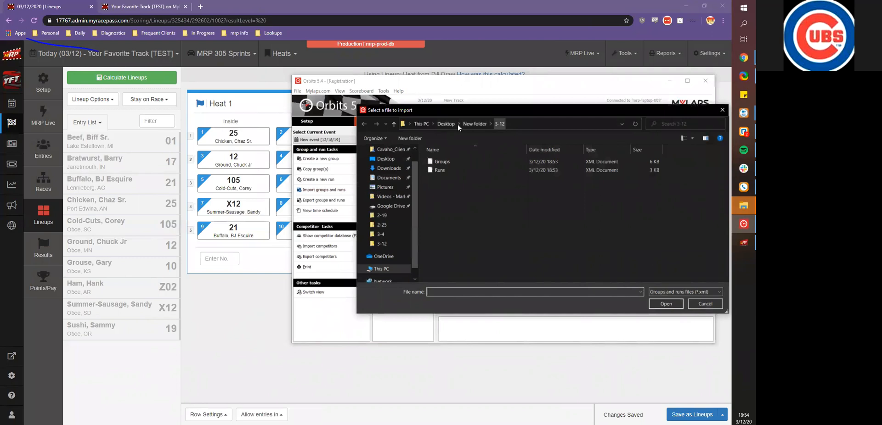
pyautogui.click(439, 171)
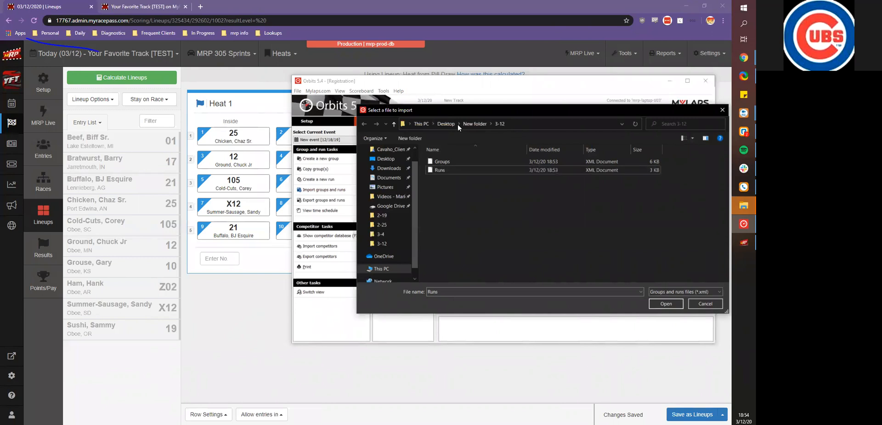
pyautogui.doubleClick(439, 170)
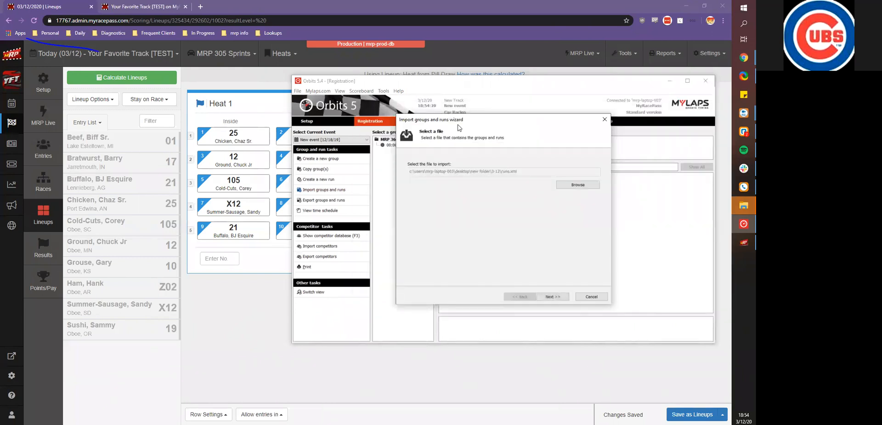
pyautogui.click(555, 298)
# Step: Finish the import, select MRP 305 Sprints Heat 1, and launch a smaller Track Simulator
pyautogui.click(553, 297)
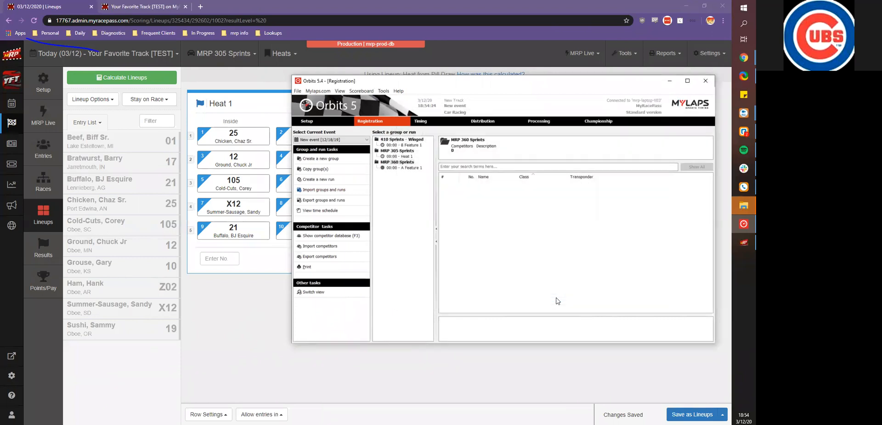
pyautogui.click(399, 157)
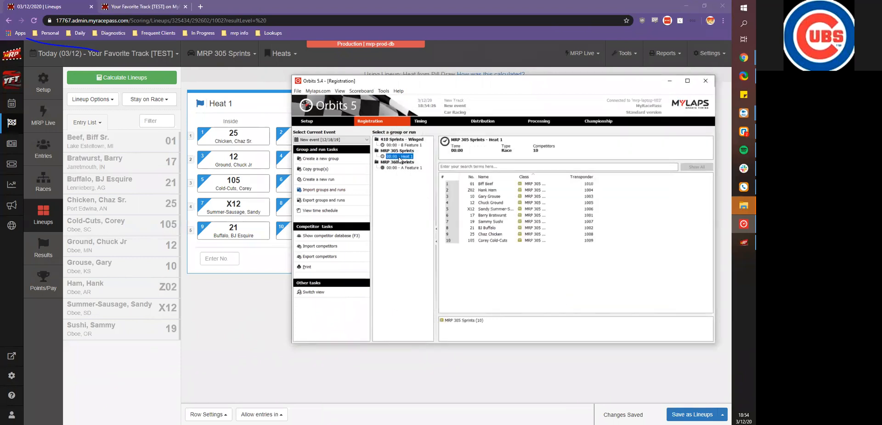
pyautogui.click(366, 93)
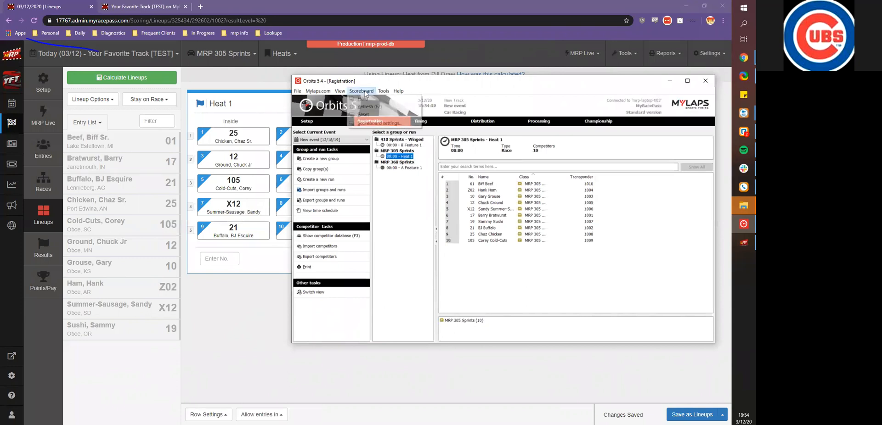
pyautogui.moveTo(383, 91)
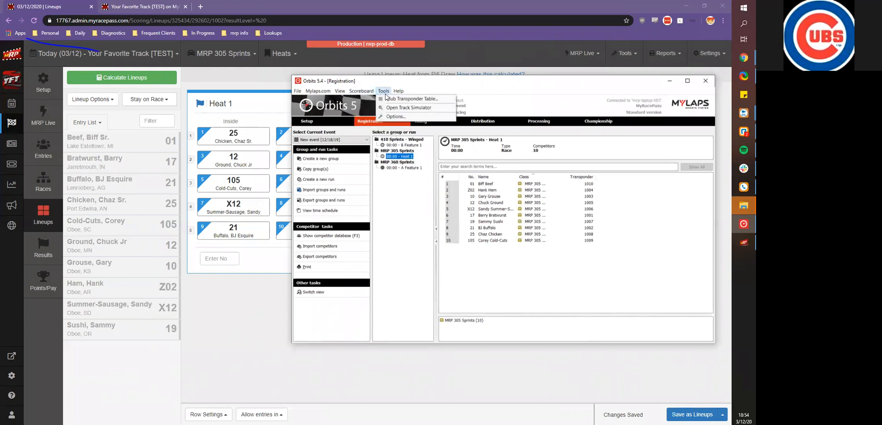
pyautogui.click(407, 110)
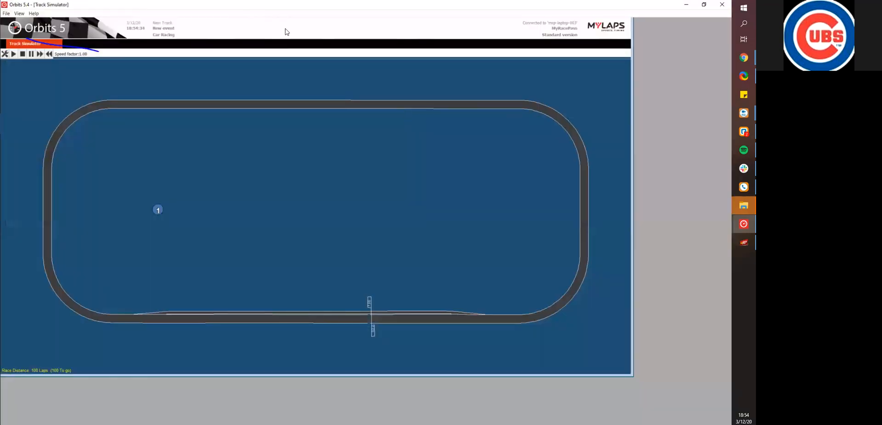
pyautogui.moveTo(281, 7); pyautogui.dragTo(307, 180)
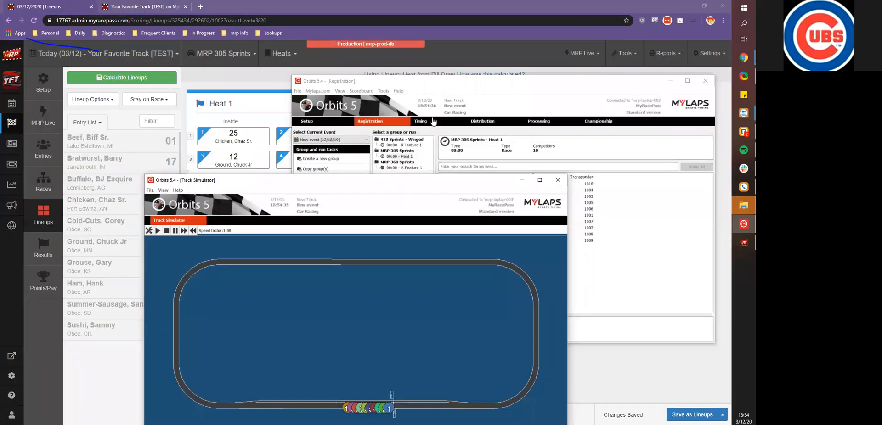
# Step: Wave the green flag on Heat 1 and run the simulated cars at increased speed
pyautogui.click(431, 122)
pyautogui.click(398, 153)
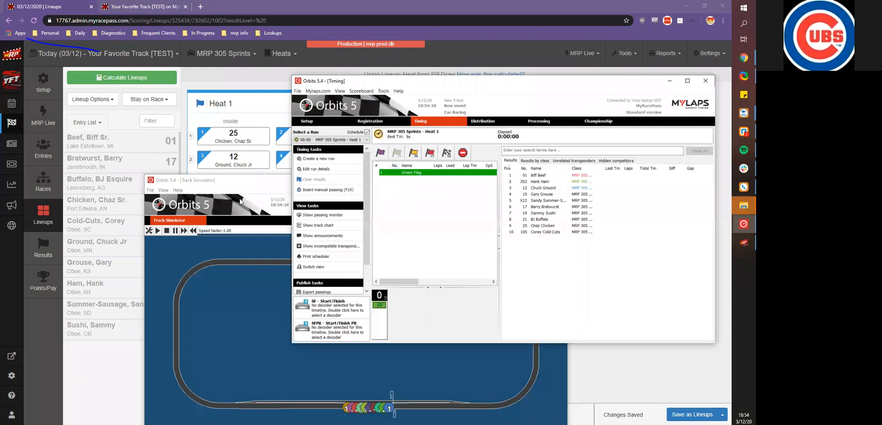
pyautogui.click(168, 234)
pyautogui.click(157, 231)
pyautogui.click(184, 231)
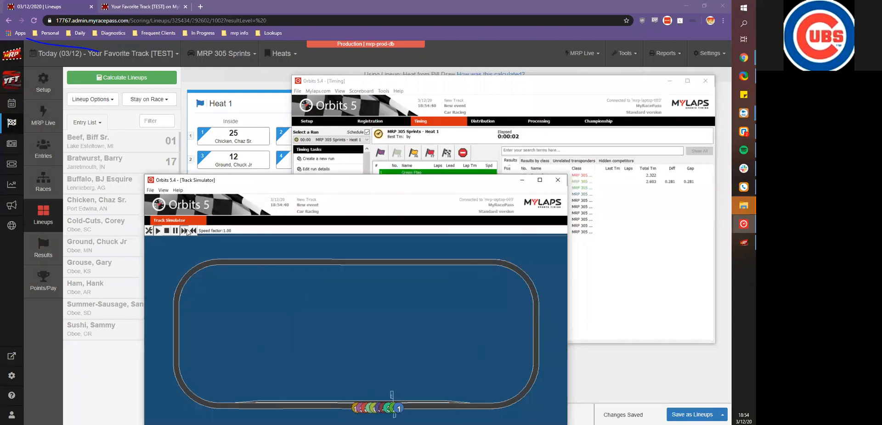
pyautogui.click(183, 230)
pyautogui.click(48, 156)
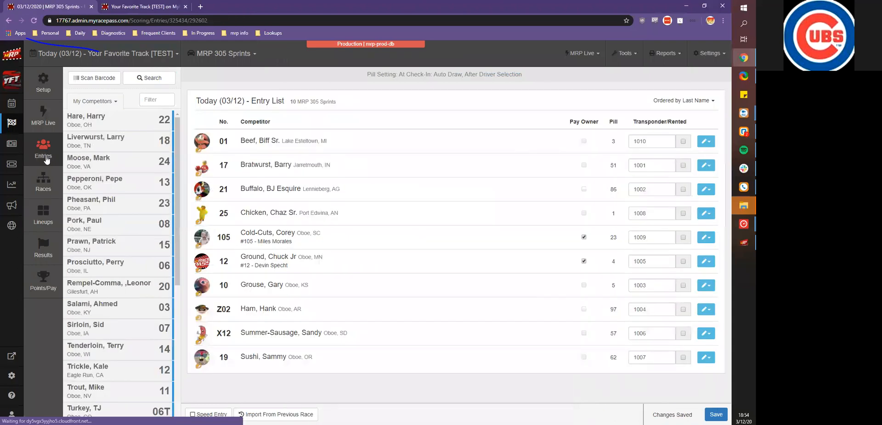
# Step: Change car 25's transponder to 1080 and save the entry list
pyautogui.click(652, 165)
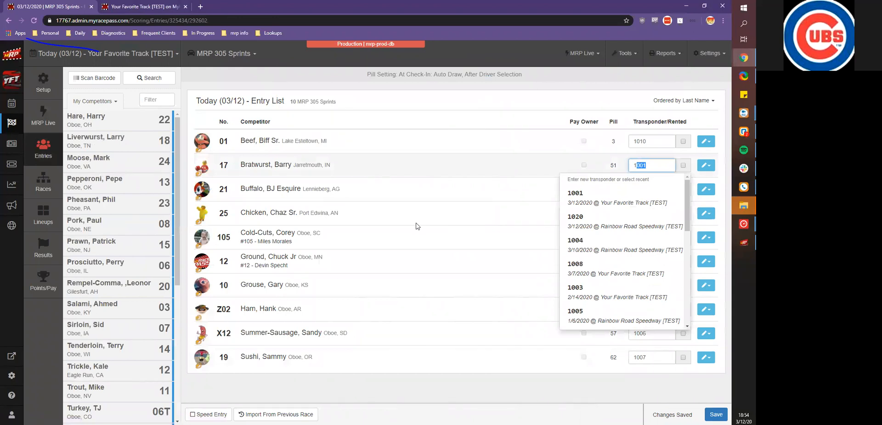
pyautogui.press('Return')
pyautogui.press('Return')
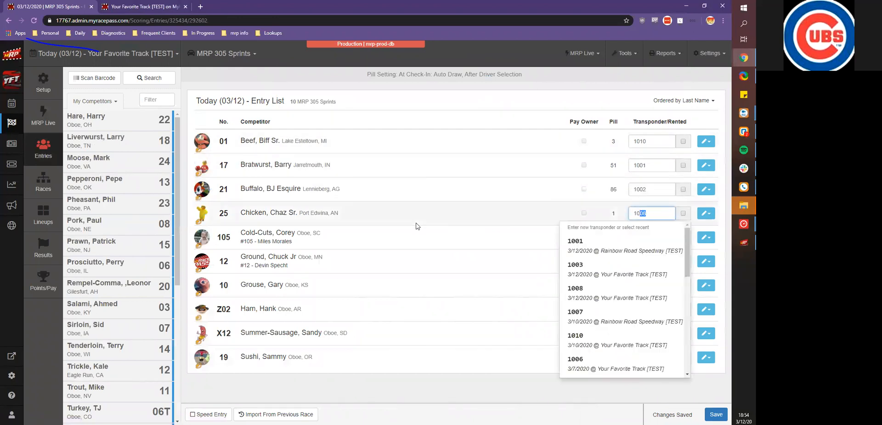
pyautogui.write('80')
pyautogui.click(416, 226)
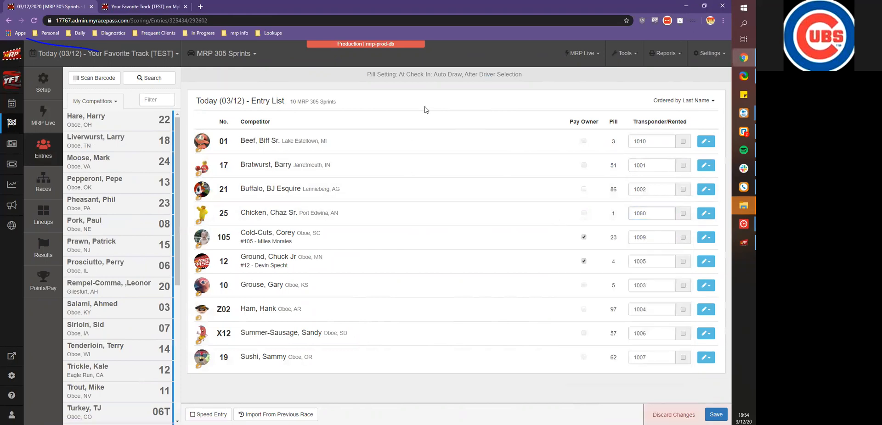
pyautogui.click(715, 414)
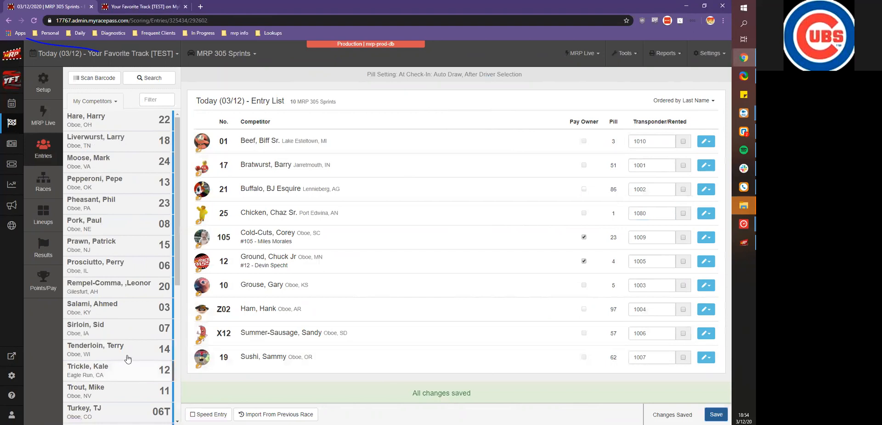
pyautogui.click(28, 121)
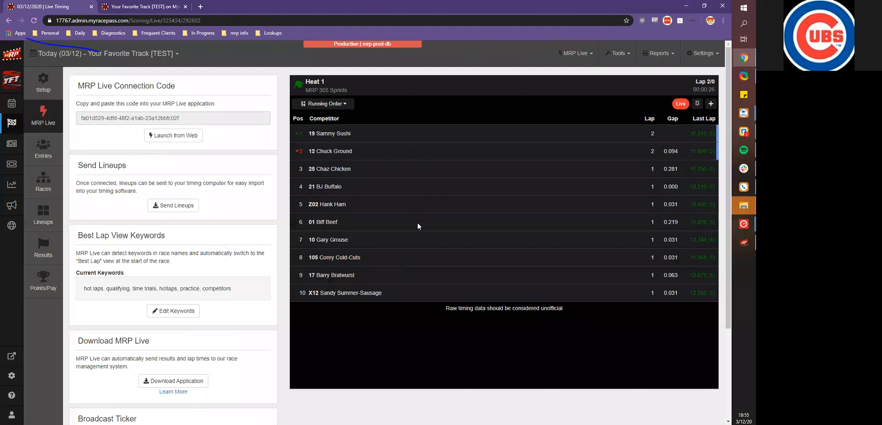
# Step: Move the Orbits timing window beside the MRP Live board
pyautogui.click(744, 226)
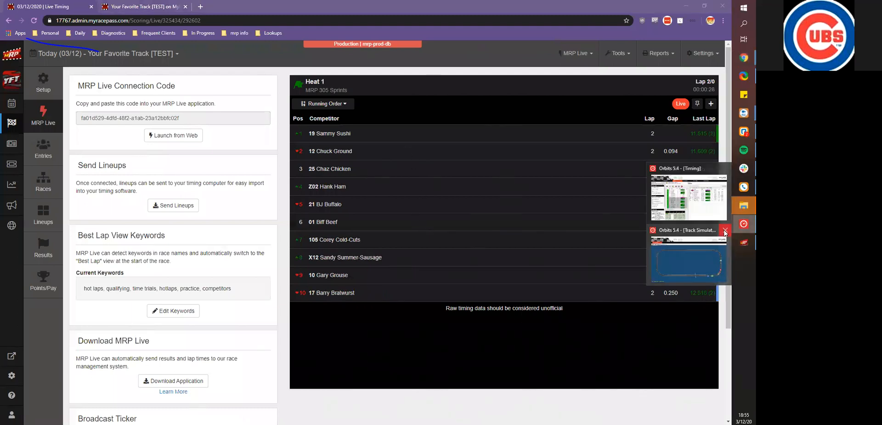
pyautogui.click(691, 201)
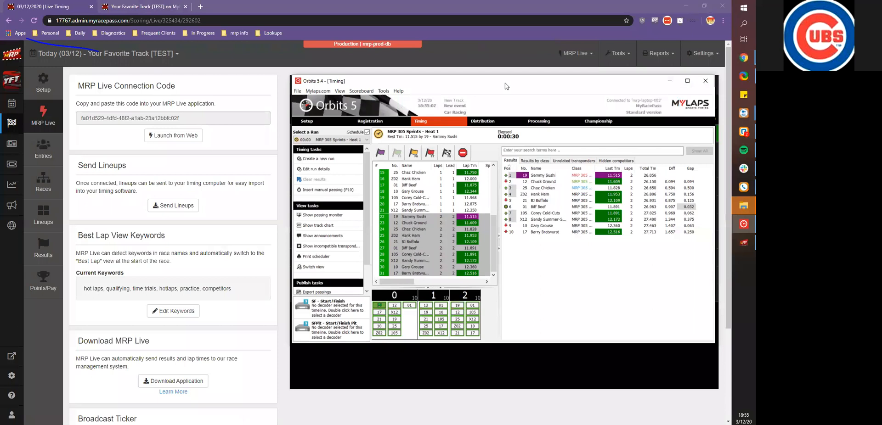
pyautogui.moveTo(505, 83); pyautogui.dragTo(520, 208)
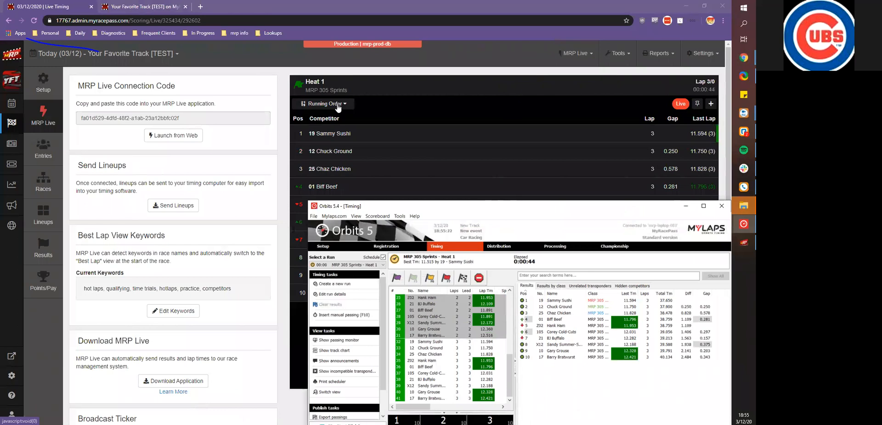
# Step: Check car 12's lap details and the Running Order sort options on the live board
pyautogui.click(348, 151)
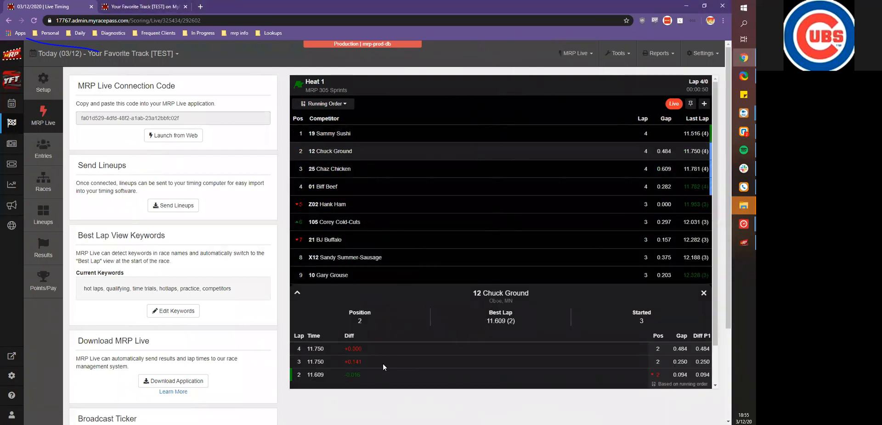
pyautogui.click(332, 156)
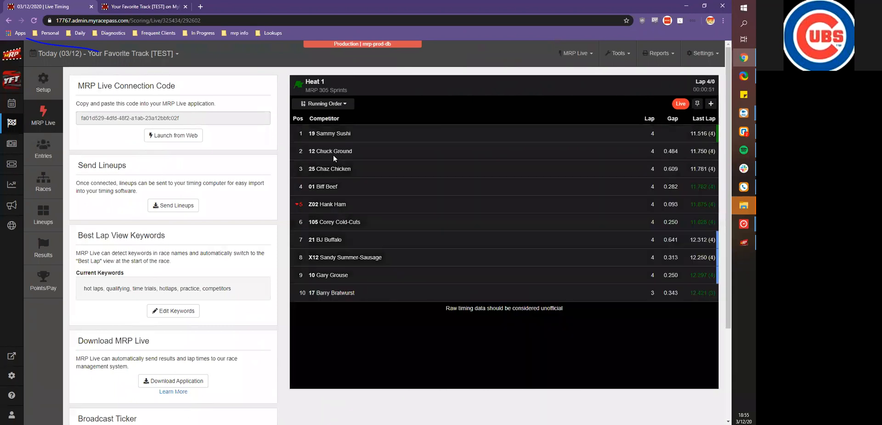
pyautogui.click(314, 107)
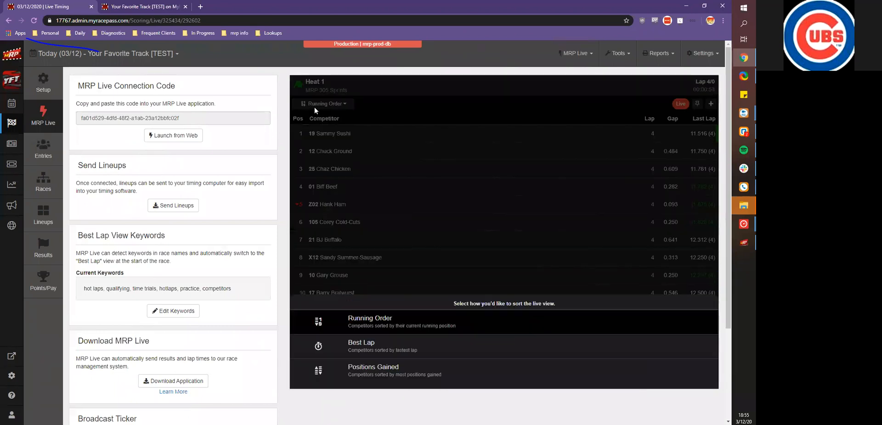
pyautogui.click(314, 106)
pyautogui.click(744, 225)
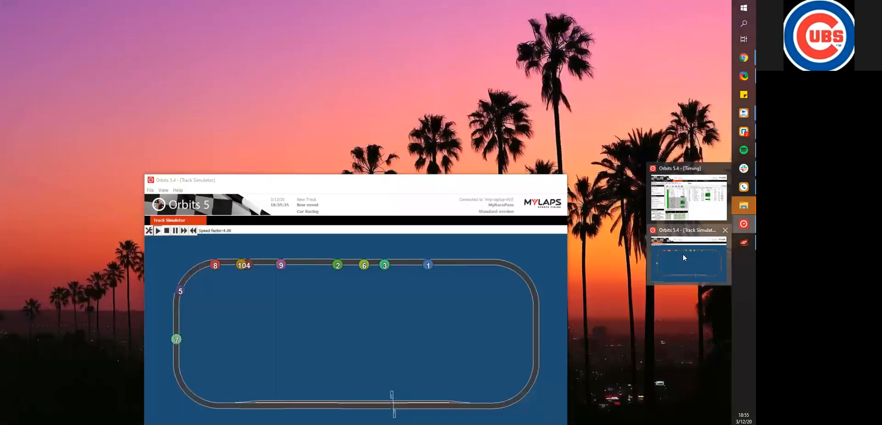
# Step: Throw the checkered finish flag to end Heat 1 at lap 5
pyautogui.click(682, 254)
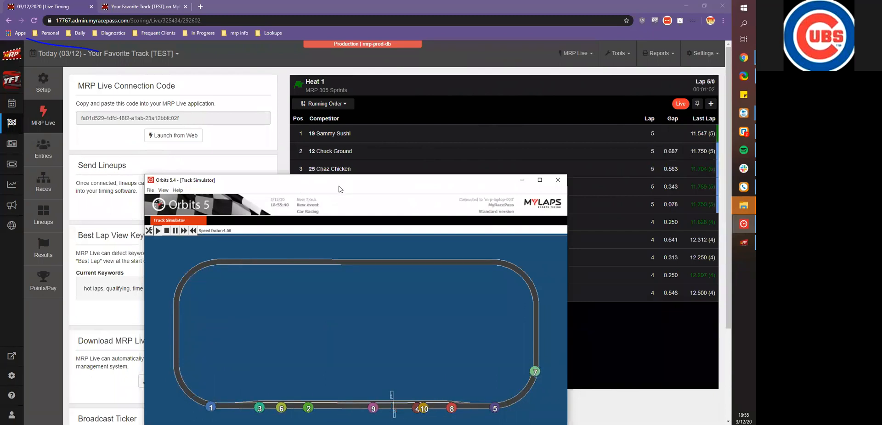
pyautogui.moveTo(383, 185); pyautogui.dragTo(373, 203)
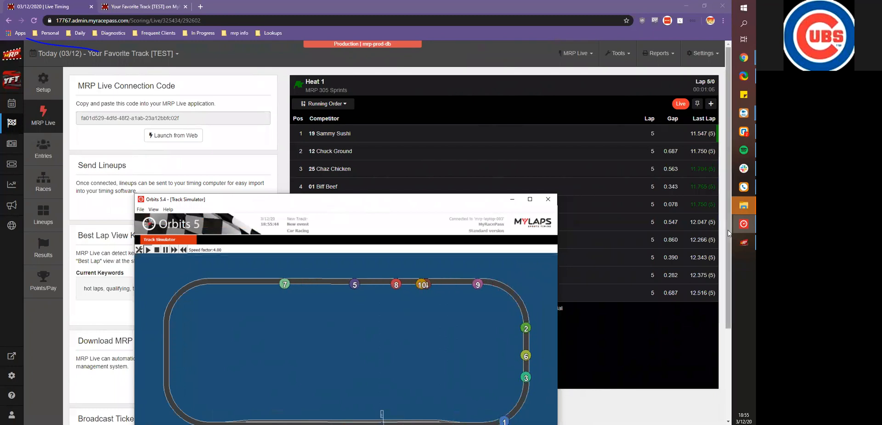
pyautogui.moveTo(742, 233)
pyautogui.click(689, 255)
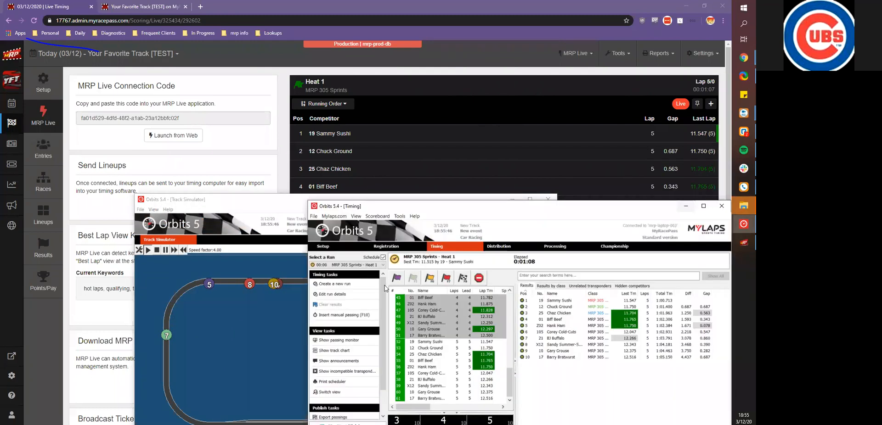
pyautogui.click(463, 278)
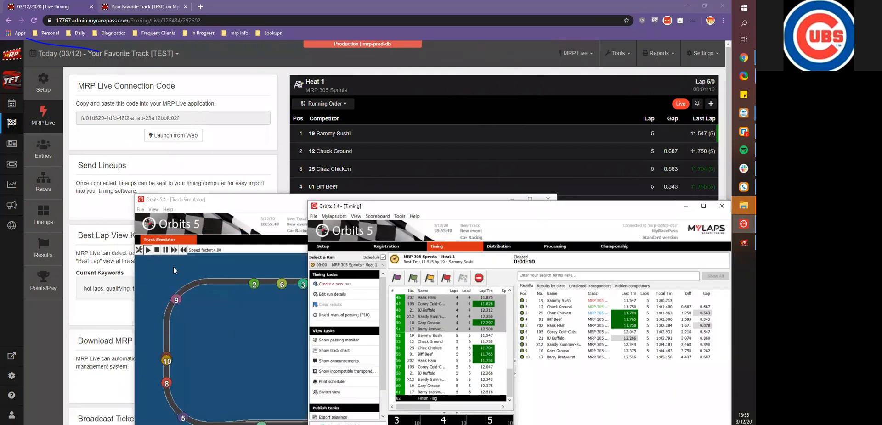
pyautogui.click(46, 256)
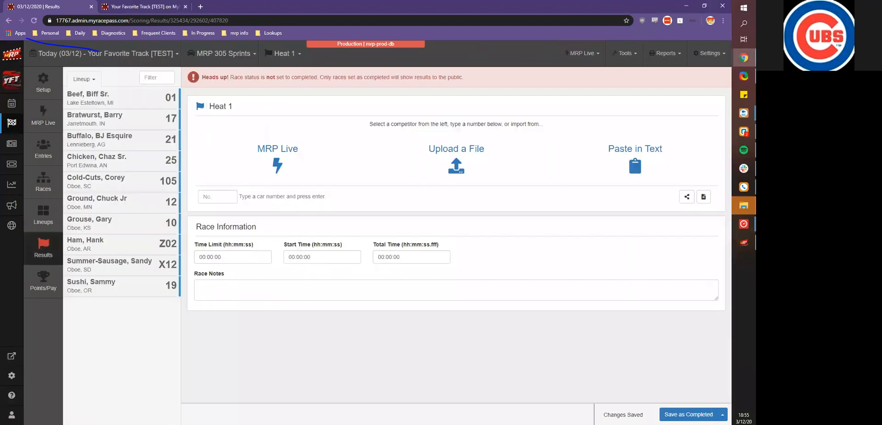
# Step: Hide the Track Simulator and stop timing the Heat 1 run in Orbits
pyautogui.moveTo(744, 224)
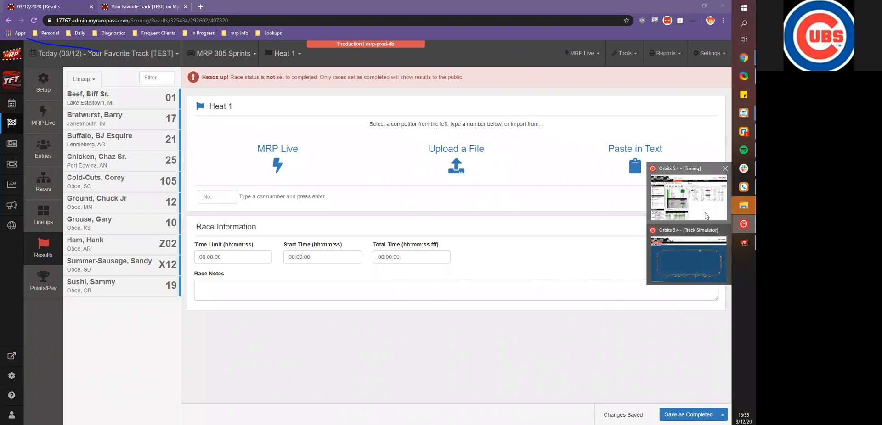
pyautogui.click(706, 216)
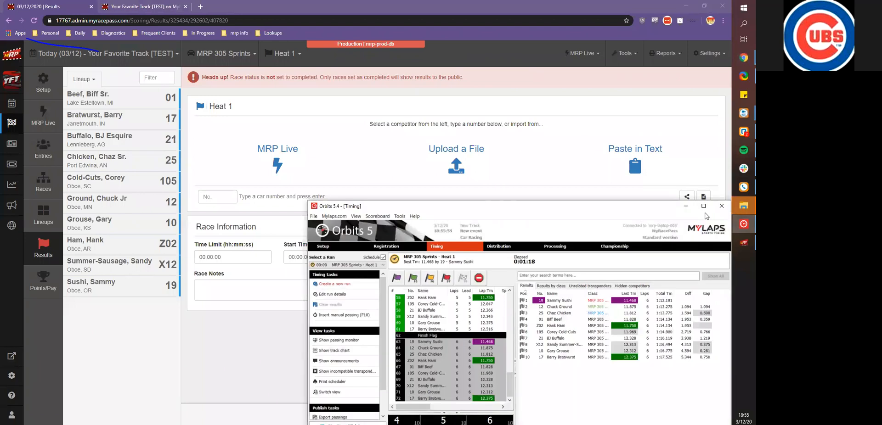
pyautogui.click(741, 227)
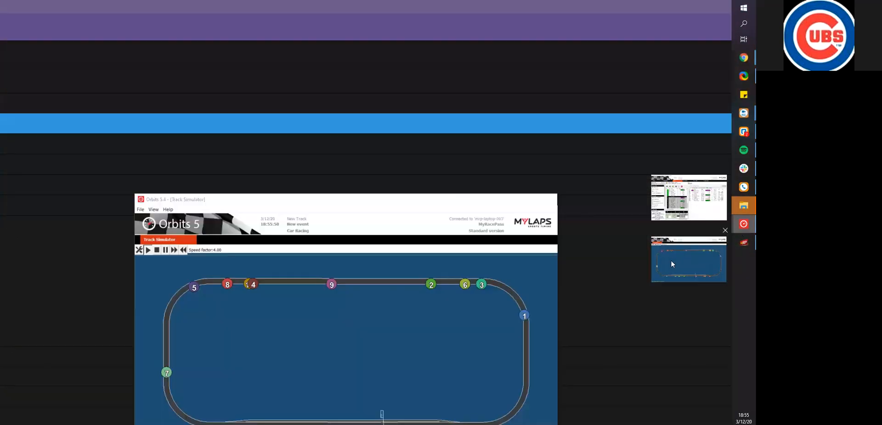
pyautogui.click(671, 260)
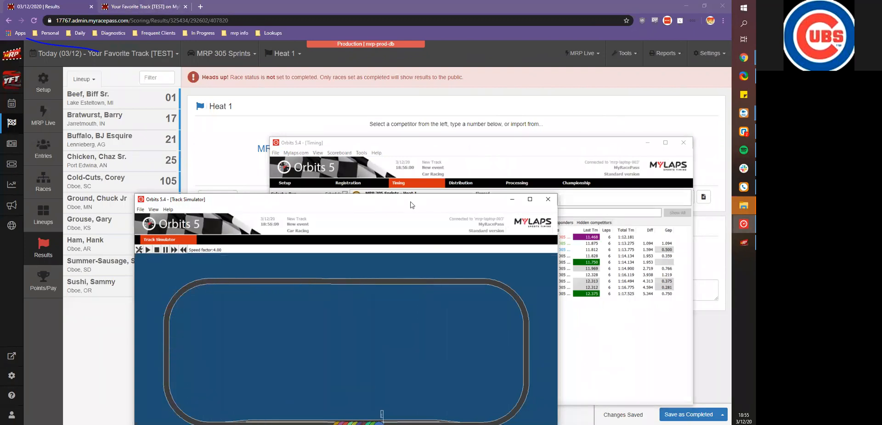
pyautogui.click(511, 200)
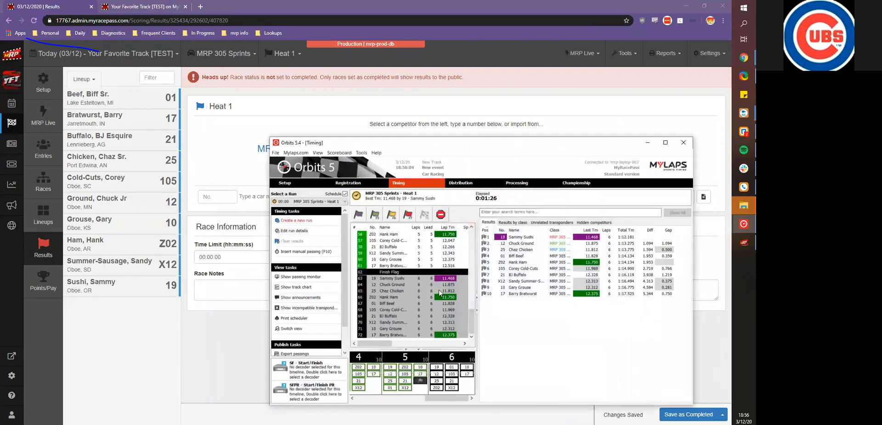
pyautogui.click(441, 215)
pyautogui.click(503, 310)
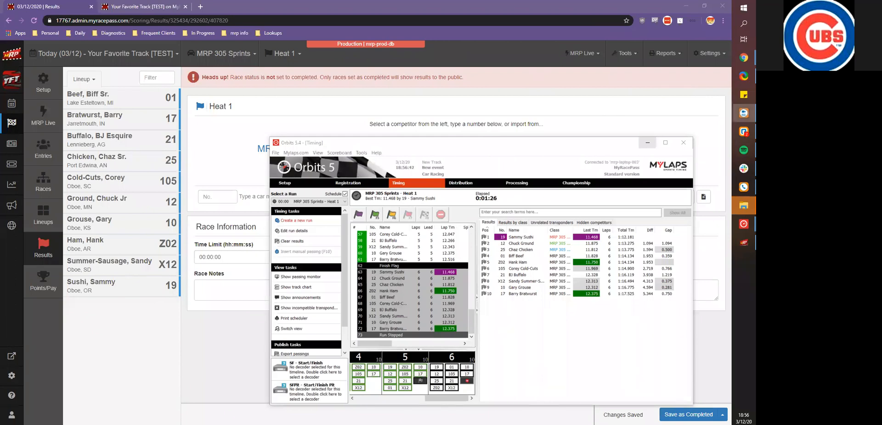
# Step: Import the latest pending Heat 1 results and match unmatched car 25 to its entry-list competitor
pyautogui.click(647, 143)
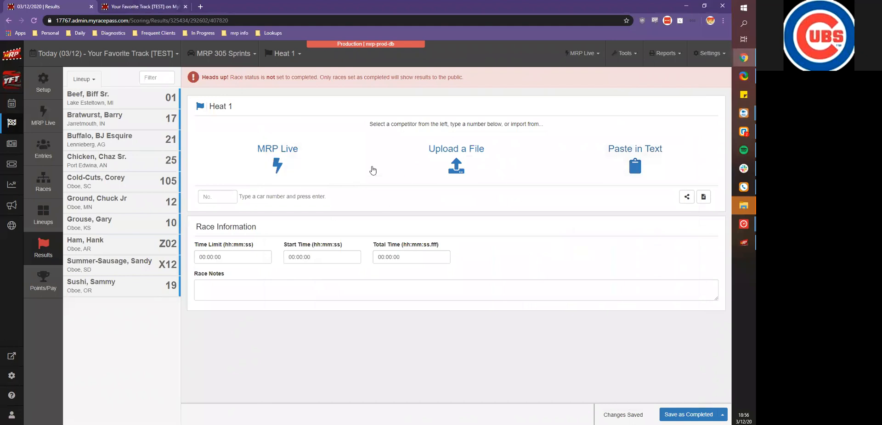
pyautogui.click(34, 22)
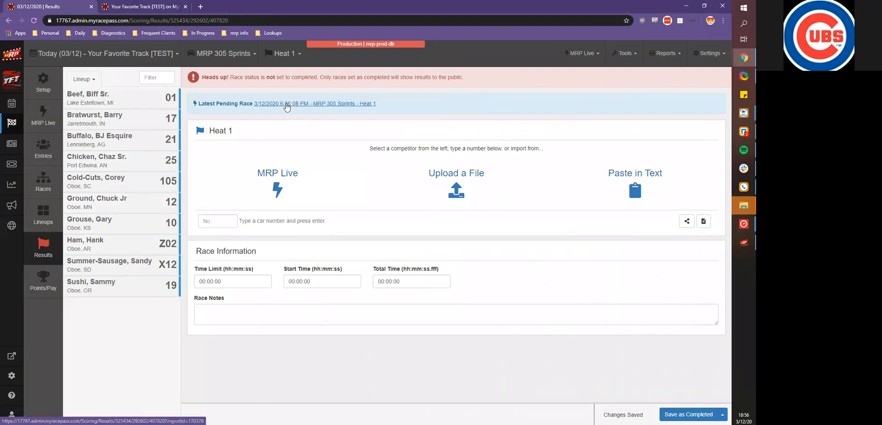
pyautogui.click(287, 106)
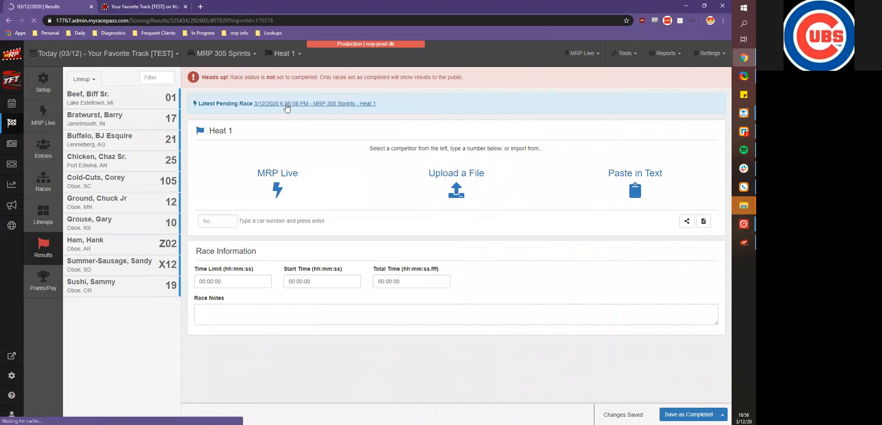
pyautogui.scroll(-3, 281, 112)
pyautogui.scroll(3, 282, 117)
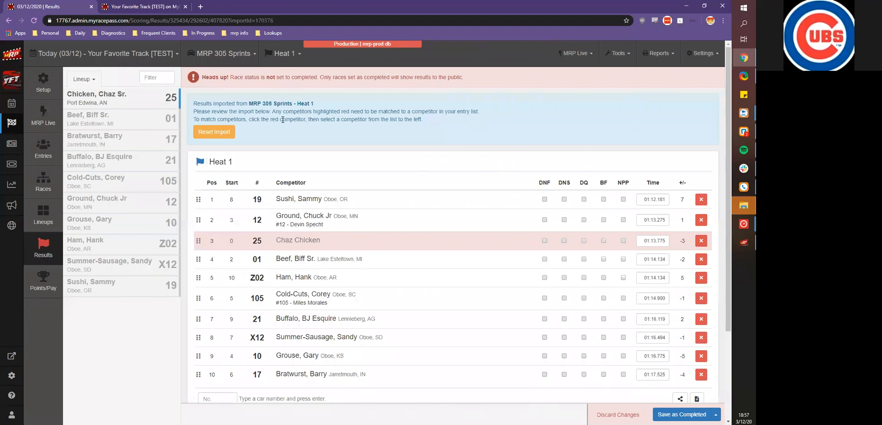
pyautogui.click(289, 243)
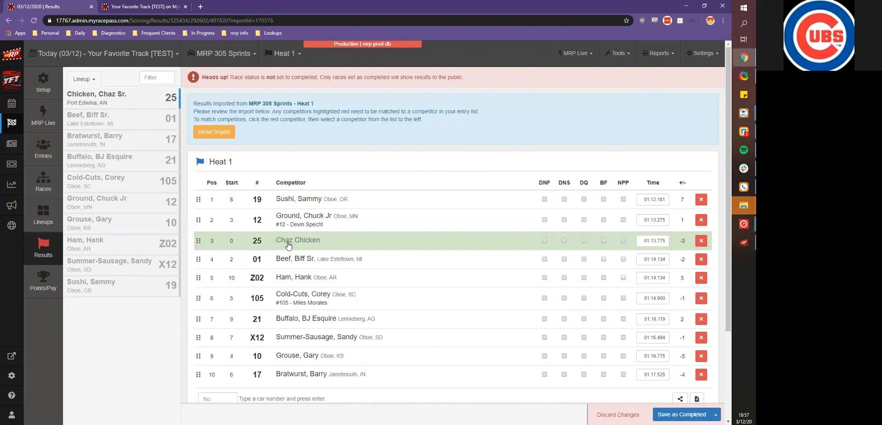
pyautogui.click(109, 102)
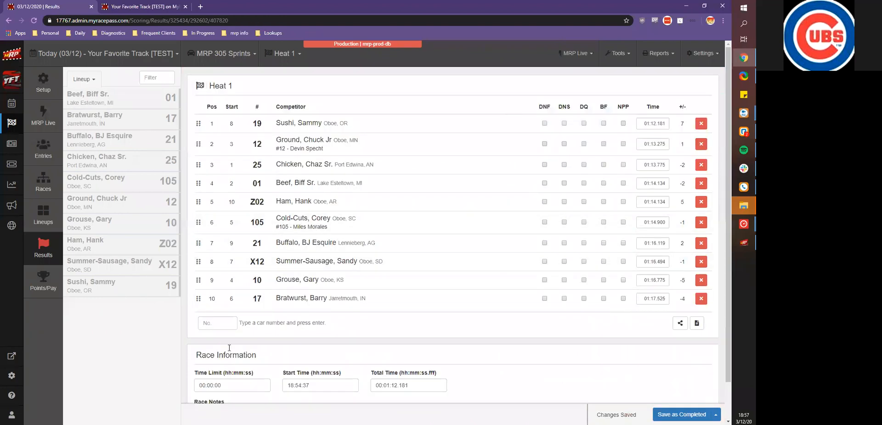
# Step: Set car 25's transponder back to 1008 and save the entry list
pyautogui.click(41, 158)
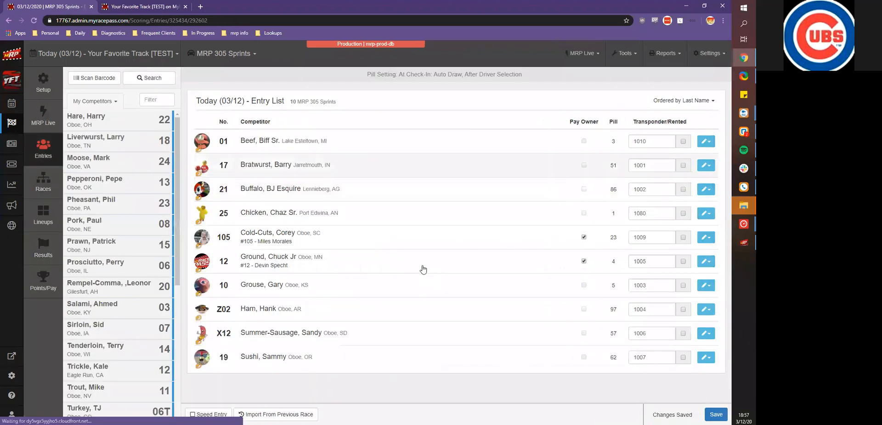
pyautogui.click(648, 213)
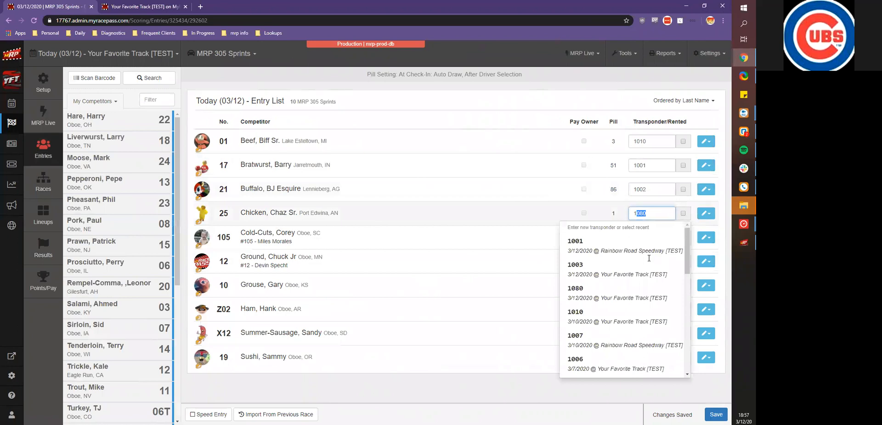
pyautogui.write('0')
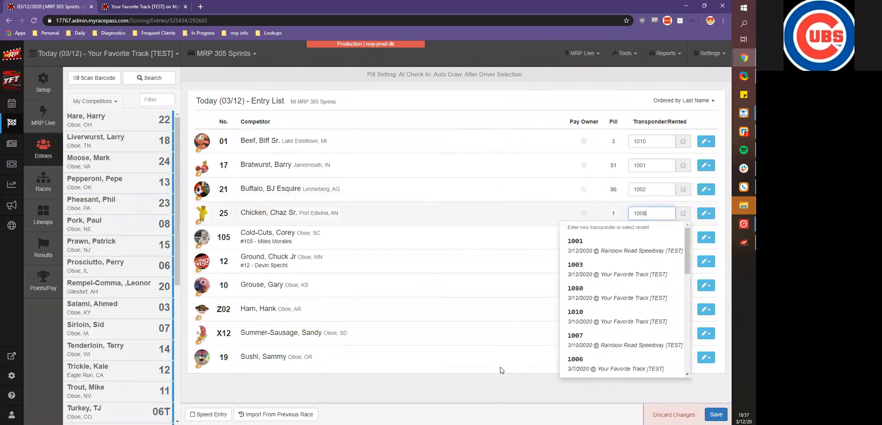
pyautogui.click(579, 410)
pyautogui.click(715, 415)
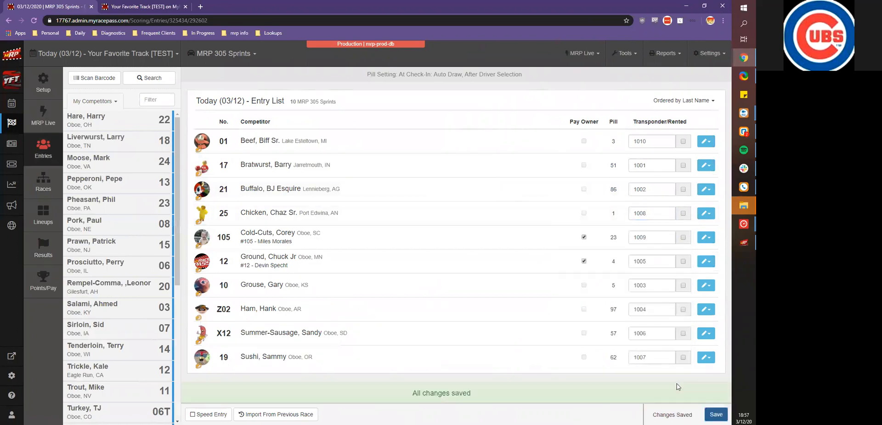
pyautogui.click(44, 208)
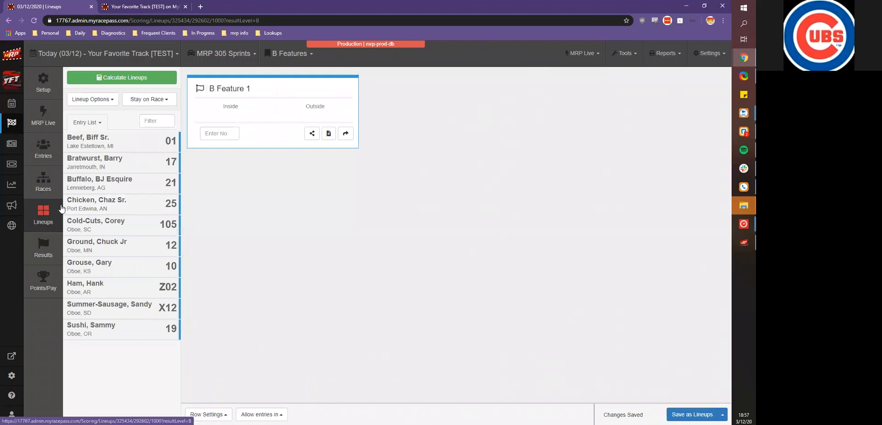
# Step: Calculate the B Feature 1 lineup using B Feature from Heats
pyautogui.click(116, 77)
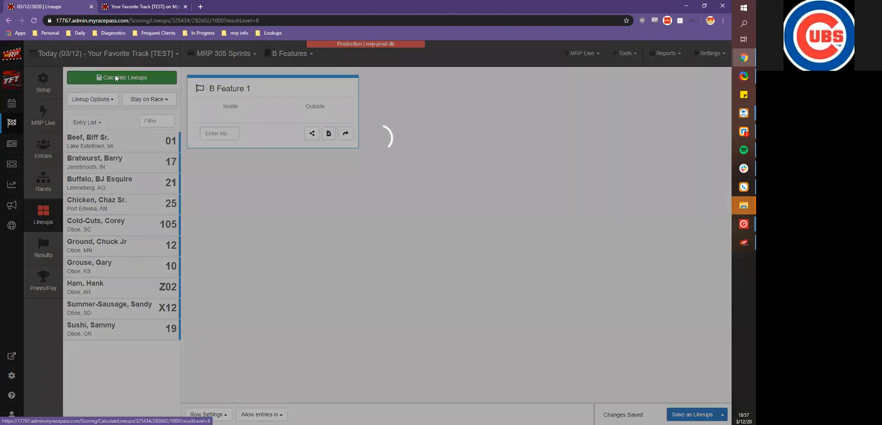
pyautogui.click(336, 126)
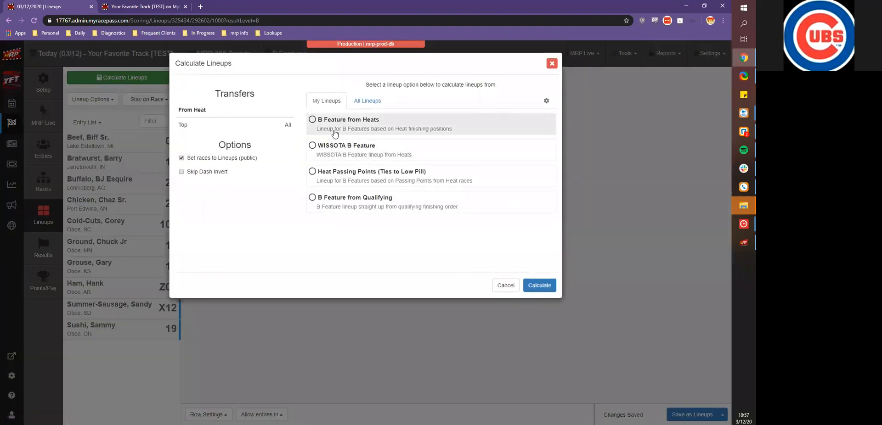
pyautogui.click(548, 292)
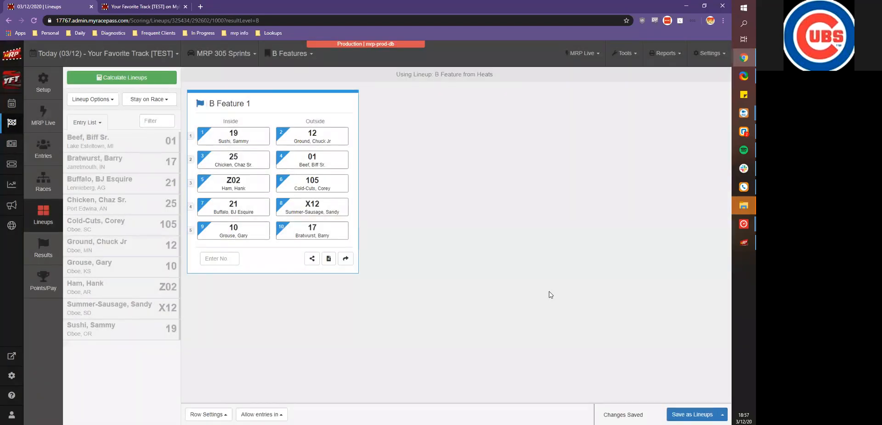
# Step: Send the B Feature lineups to MRP Live and dismiss the confirmation
pyautogui.click(583, 53)
pyautogui.click(588, 82)
pyautogui.click(471, 63)
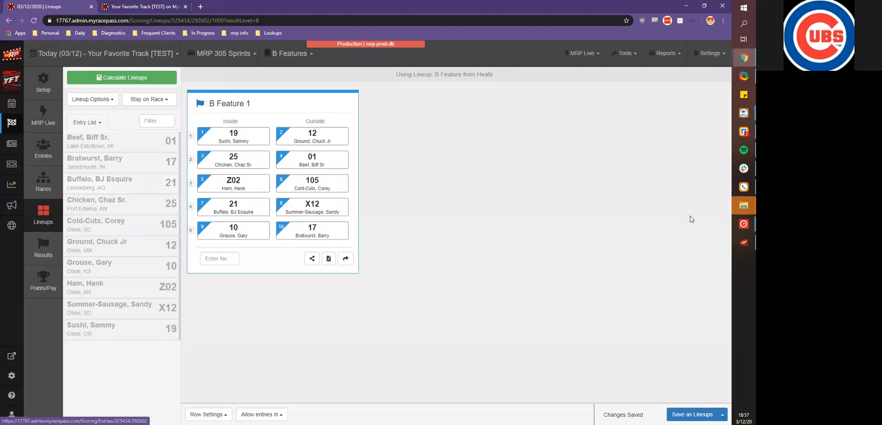
# Step: Re-import Runs.xml in Orbits registration and select the new B Feature 1 run
pyautogui.moveTo(743, 227)
pyautogui.click(689, 245)
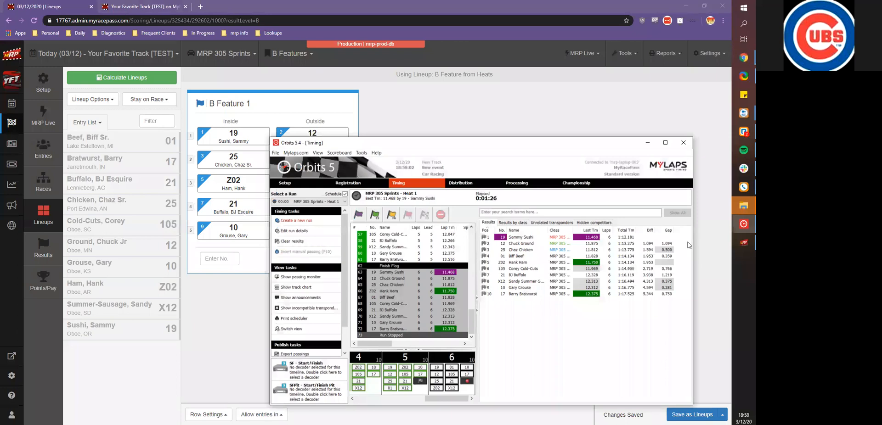
pyautogui.click(357, 184)
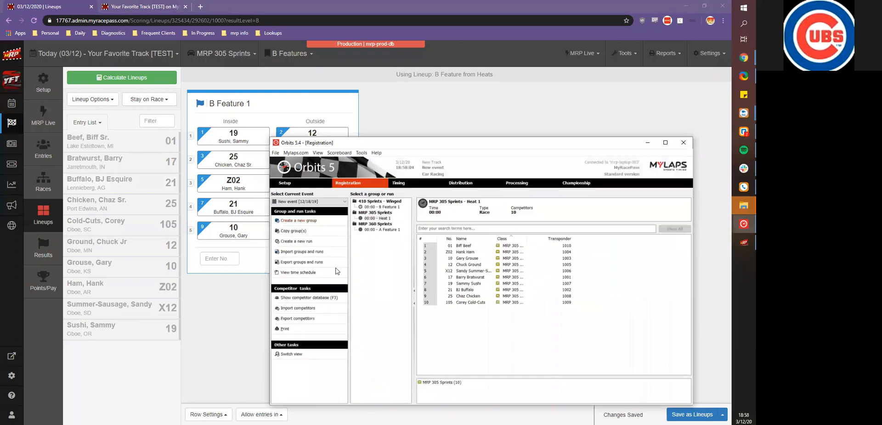
pyautogui.click(307, 252)
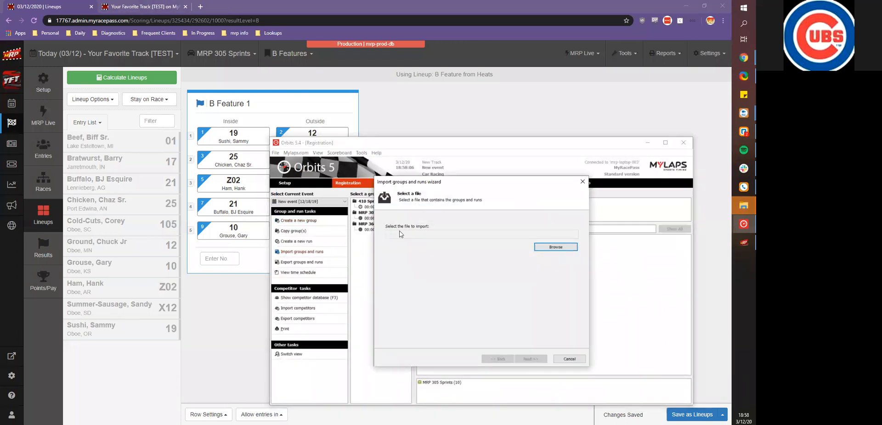
pyautogui.click(555, 248)
pyautogui.click(546, 254)
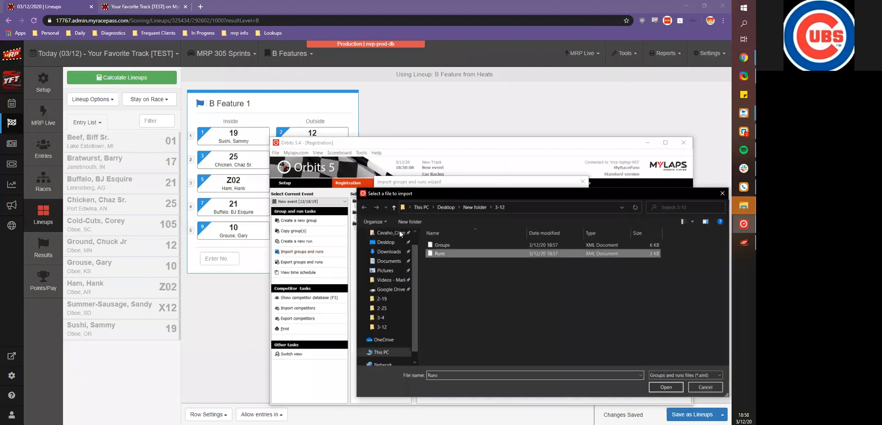
pyautogui.doubleClick(459, 253)
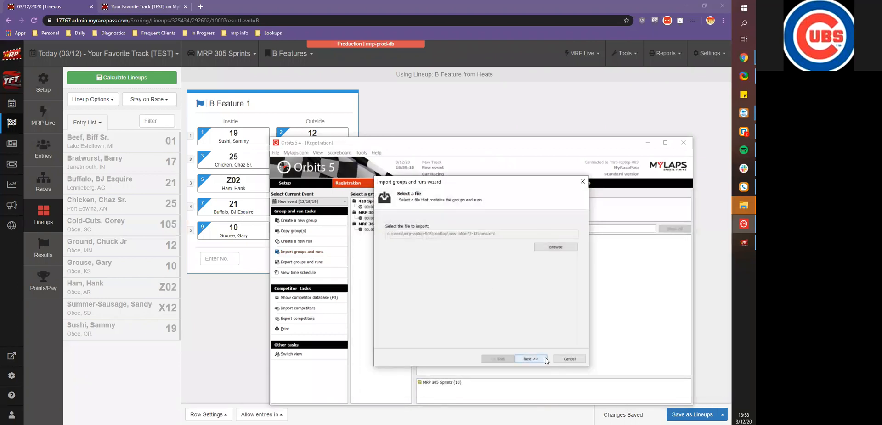
pyautogui.click(540, 360)
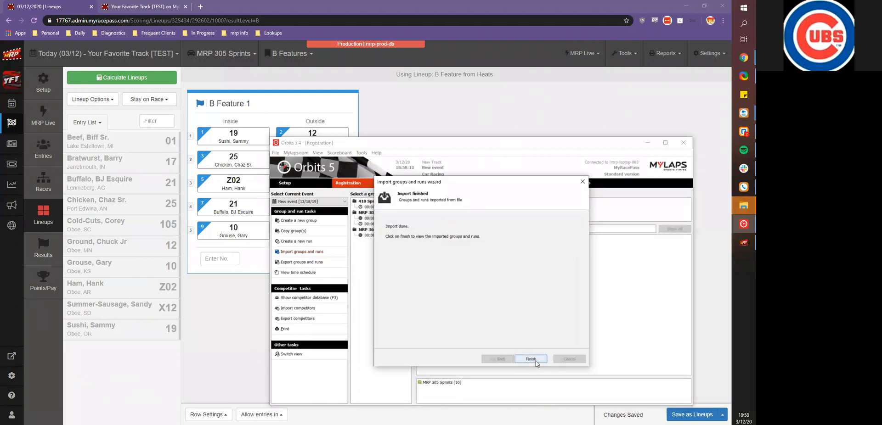
pyautogui.click(533, 360)
pyautogui.click(386, 224)
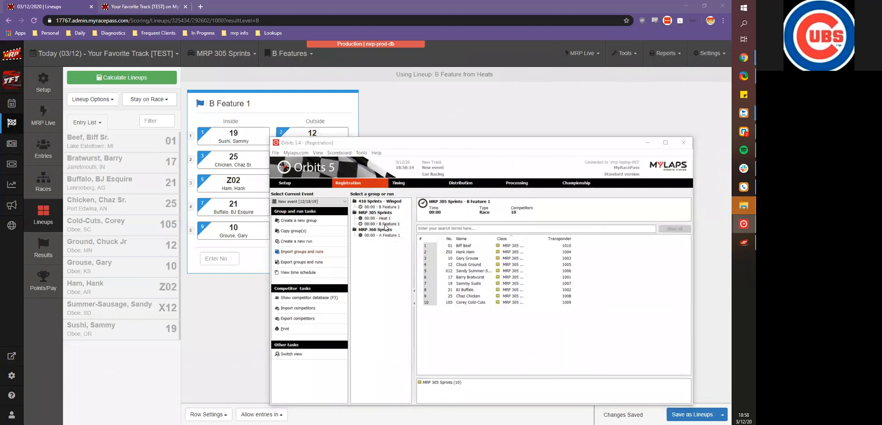
# Step: Run B Feature 1 in Orbits 5 with the Track Simulator, from green flag to finish flag (F8)
pyautogui.click(398, 184)
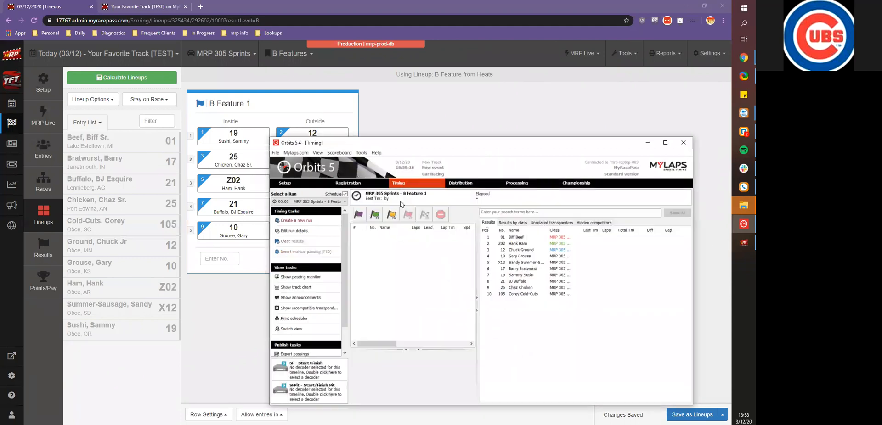
pyautogui.click(743, 225)
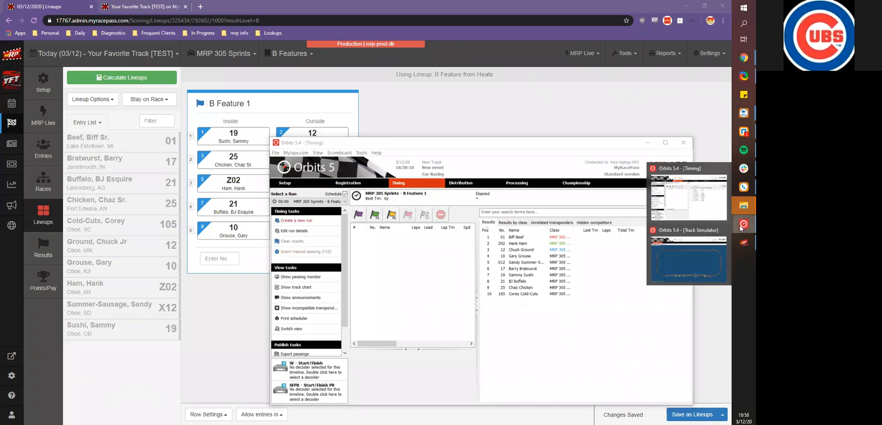
pyautogui.click(687, 258)
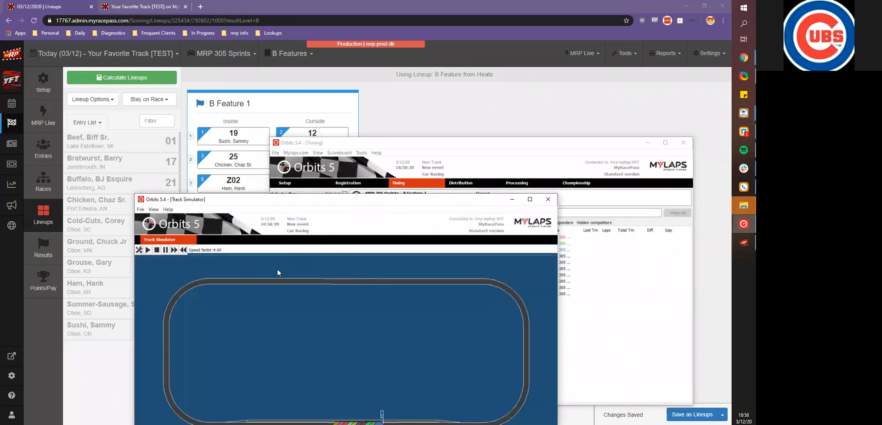
pyautogui.click(424, 170)
pyautogui.click(375, 215)
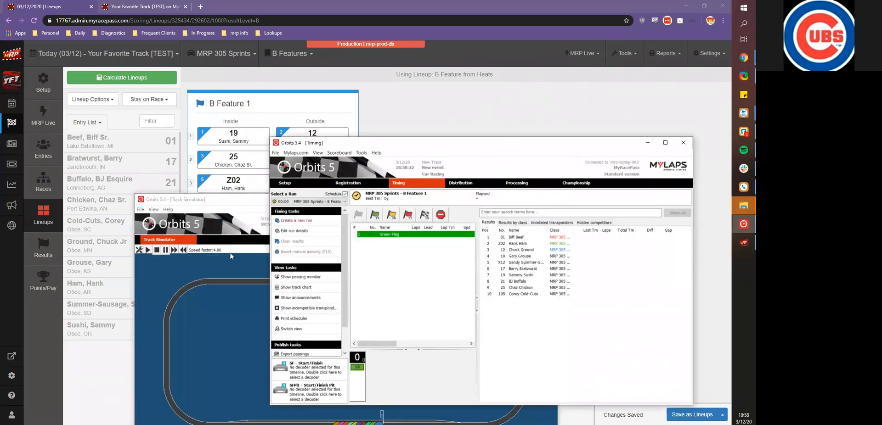
pyautogui.click(148, 251)
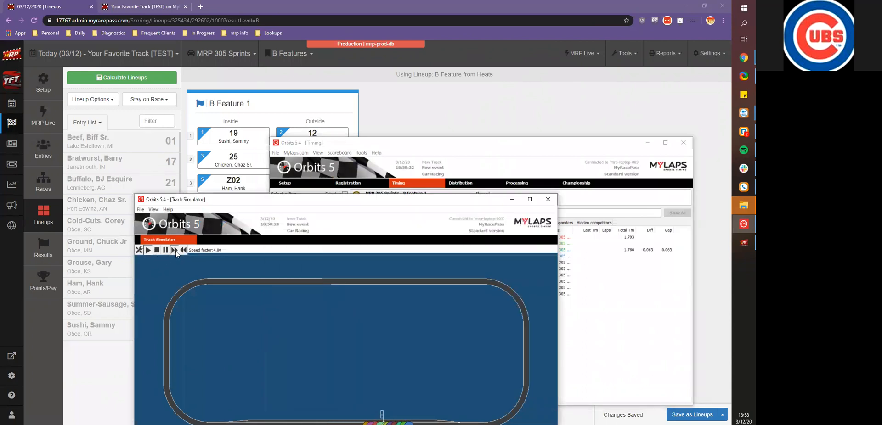
pyautogui.click(383, 197)
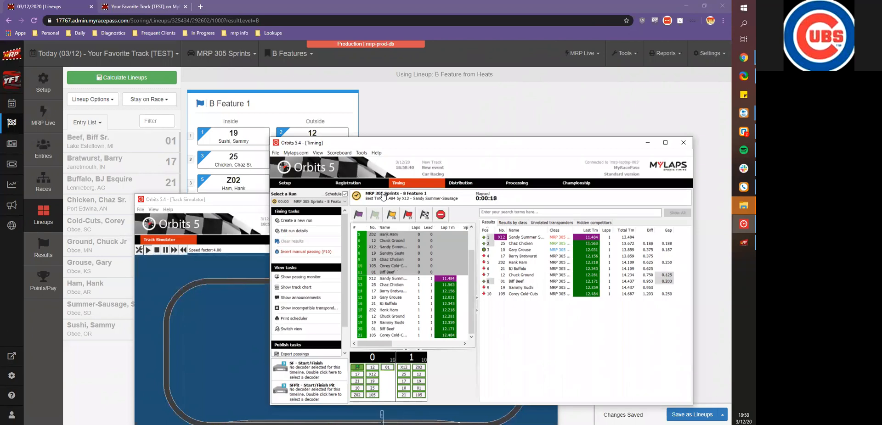
pyautogui.press('F8')
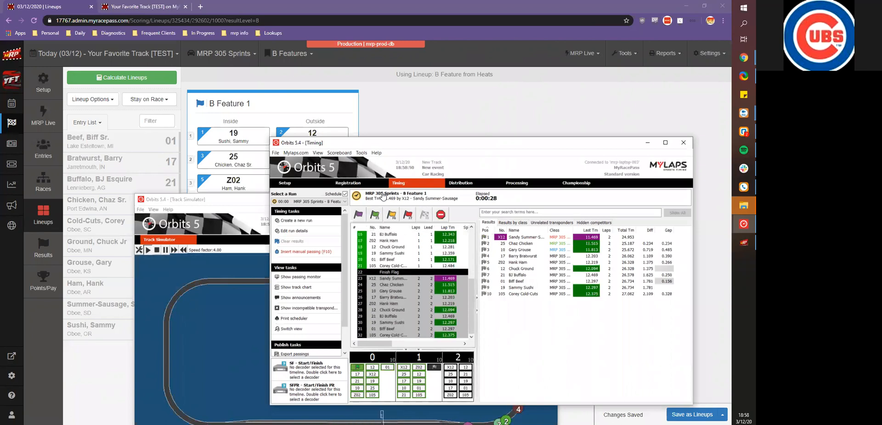
# Step: Close the Track Simulator, confirm stopping B Feature 1 timing, and open the results page
pyautogui.click(259, 222)
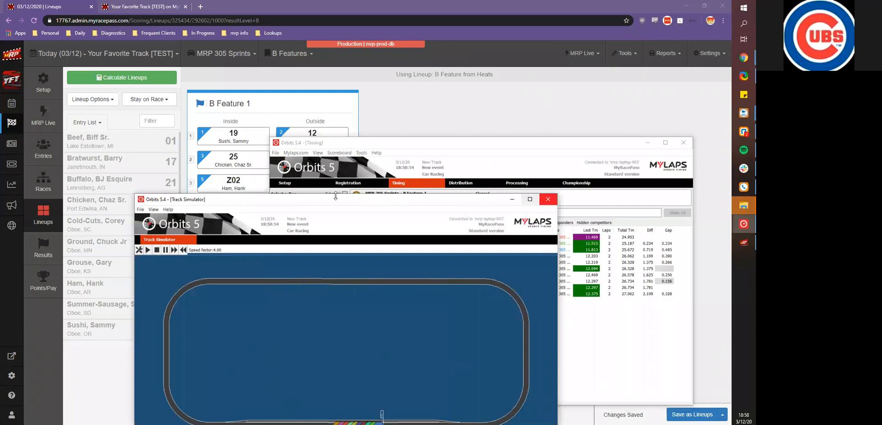
pyautogui.click(548, 199)
pyautogui.click(441, 214)
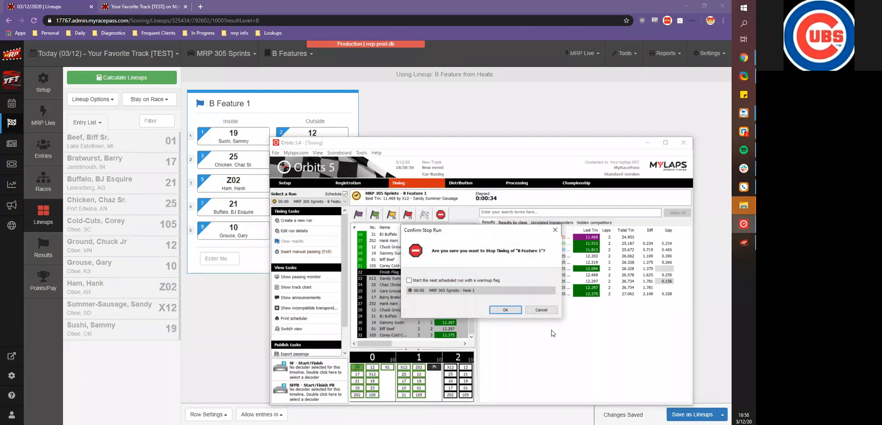
pyautogui.click(516, 311)
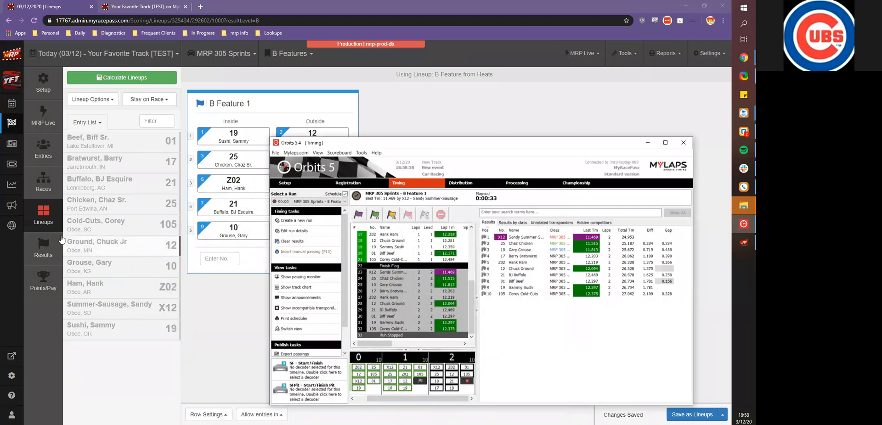
pyautogui.click(36, 250)
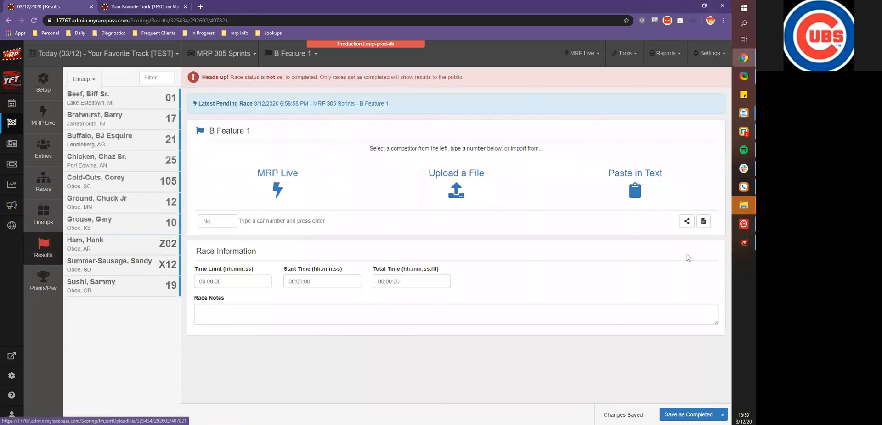
# Step: Confirm MRP Live's Complete and Pending uploads show nothing pending, then import the latest pending B Feature 1 results
pyautogui.click(741, 249)
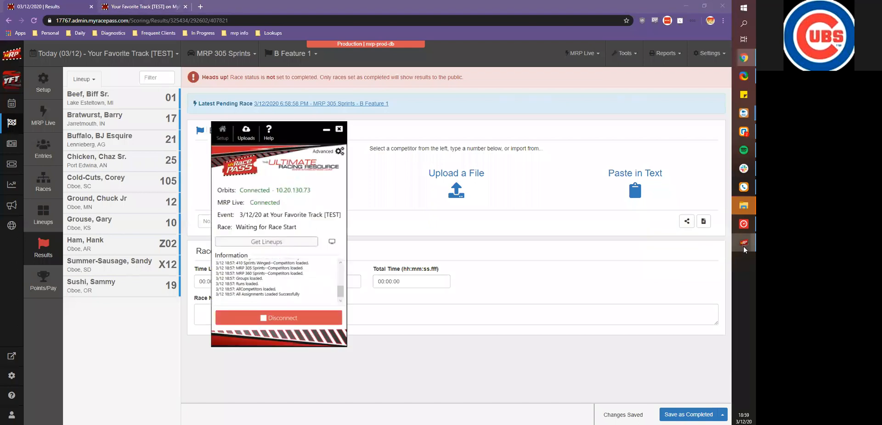
pyautogui.click(247, 135)
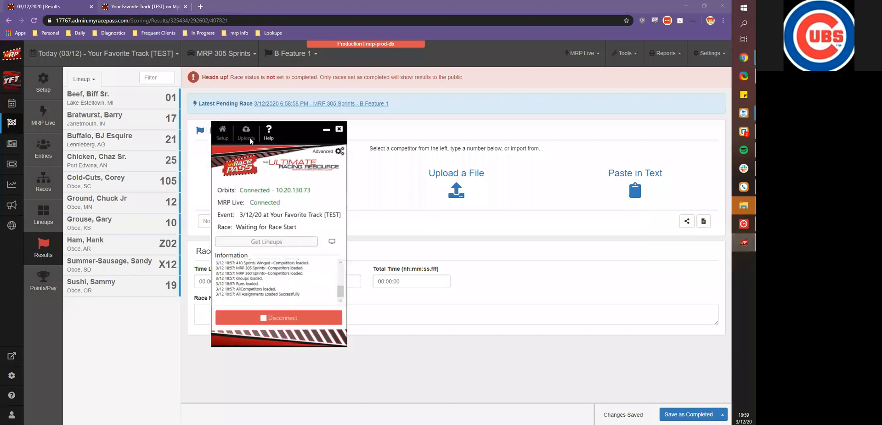
pyautogui.click(253, 188)
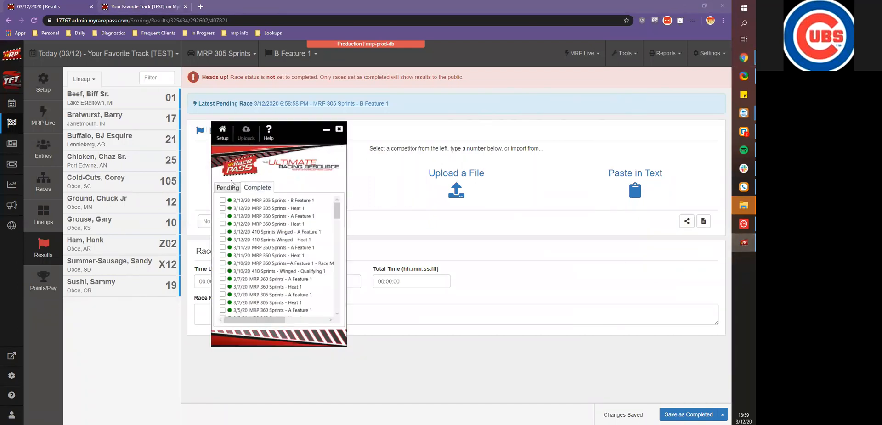
pyautogui.click(222, 189)
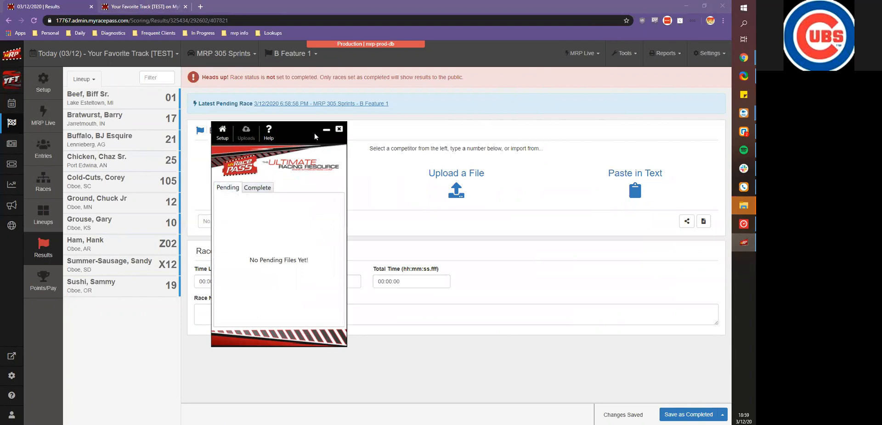
pyautogui.click(326, 129)
pyautogui.click(311, 104)
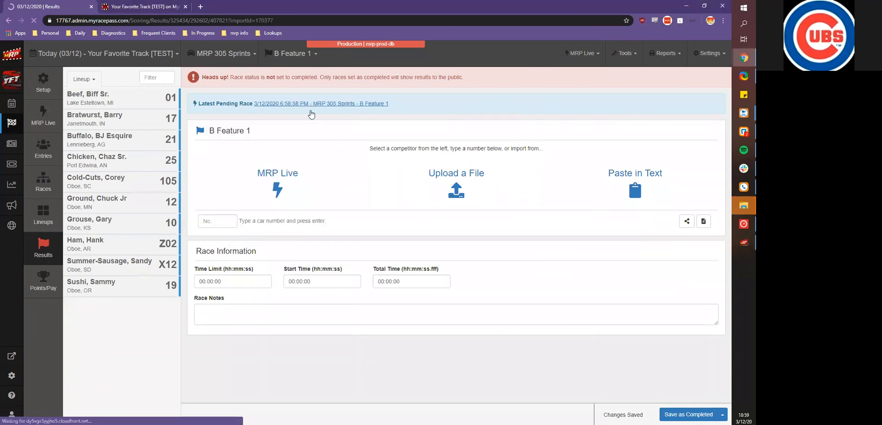
# Step: Review the imported B Feature 1 results table and save it as Completed
pyautogui.scroll(-3, 320, 153)
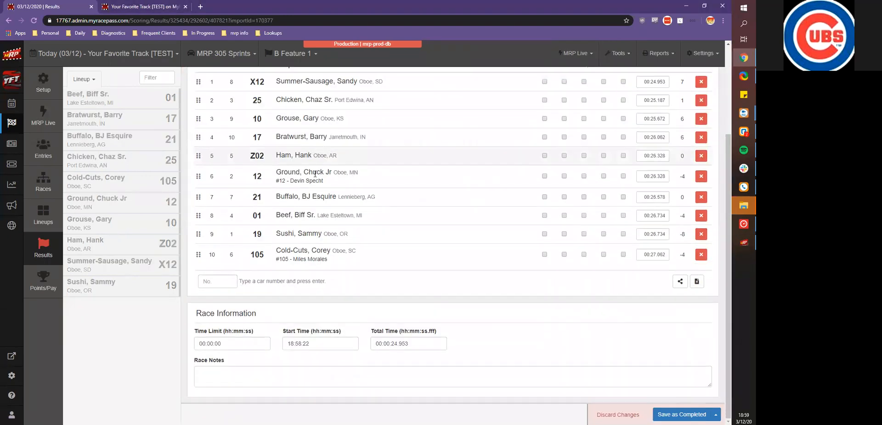
pyautogui.scroll(3, 354, 228)
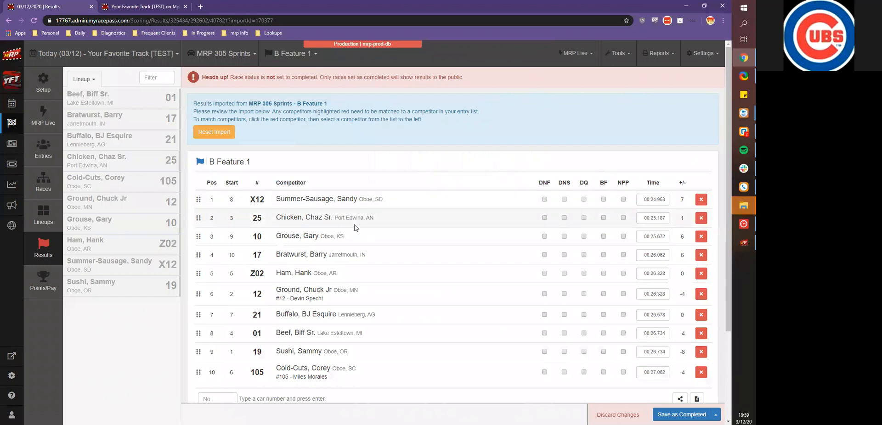
pyautogui.scroll(-3, 355, 228)
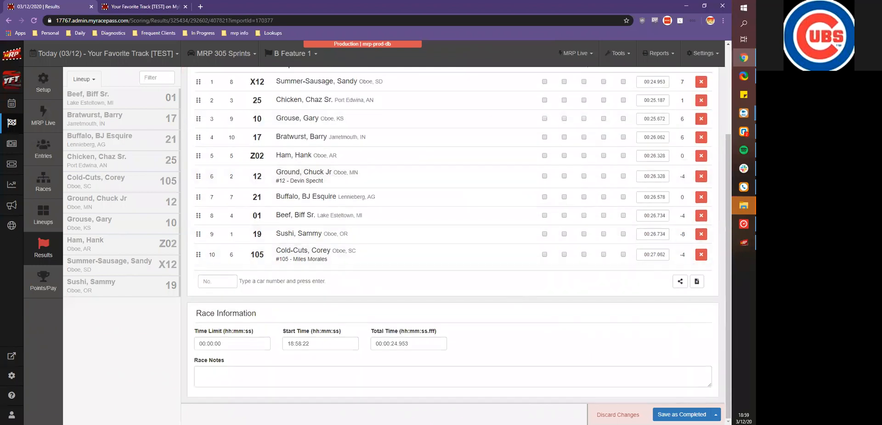
pyautogui.click(682, 415)
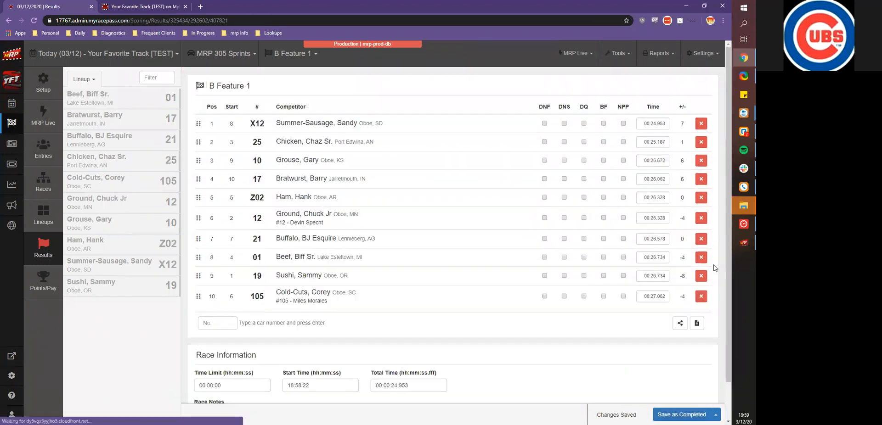
# Step: Disconnect the MRP Live desktop app and close Orbits without creating a backup
pyautogui.click(741, 242)
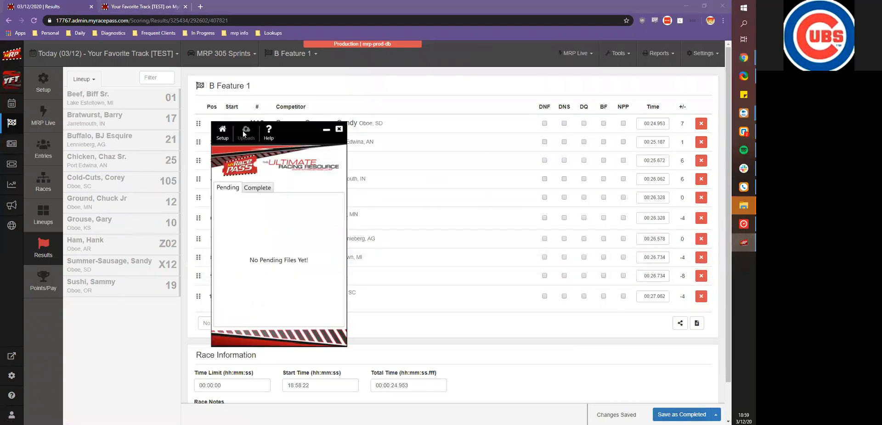
pyautogui.click(302, 318)
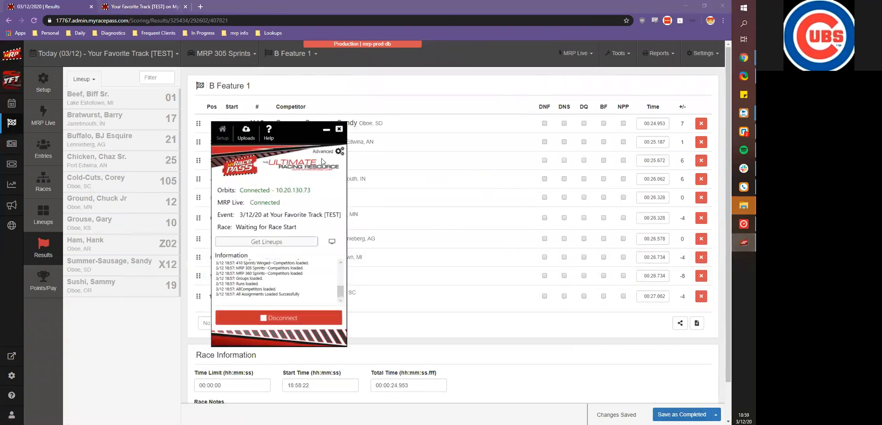
pyautogui.click(328, 129)
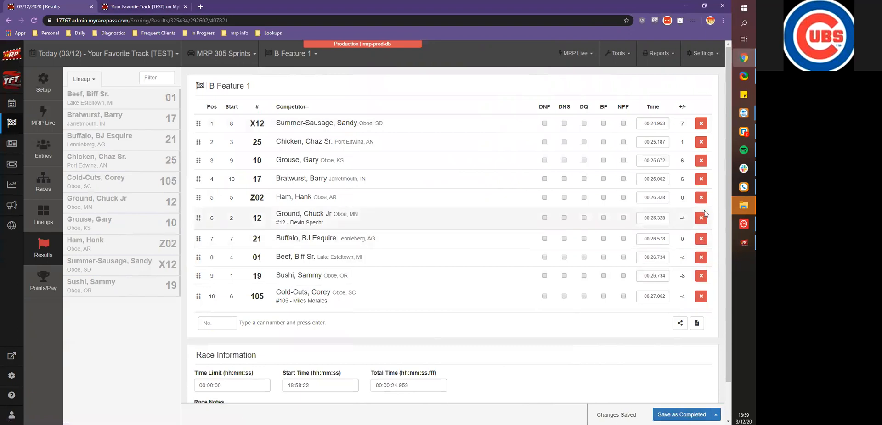
pyautogui.click(743, 223)
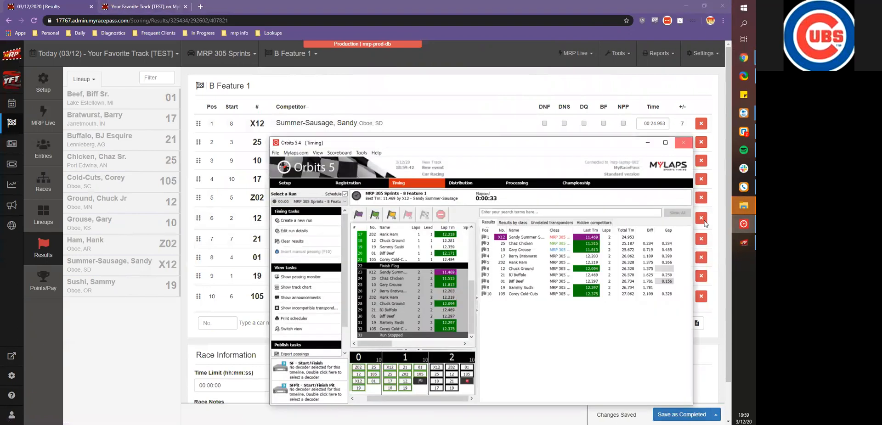
pyautogui.click(504, 293)
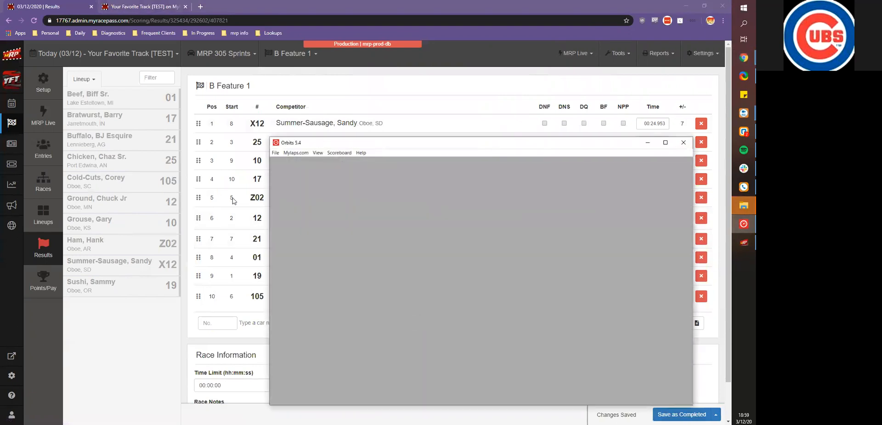
pyautogui.click(51, 118)
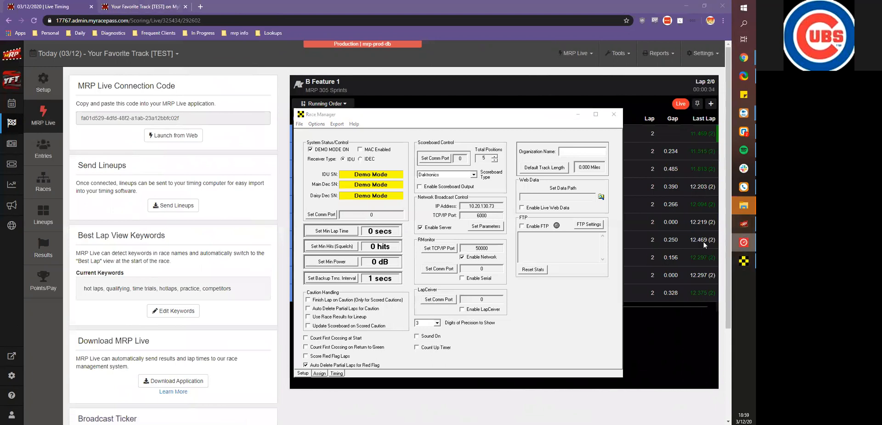
# Step: Launch the MRP Live desktop app, move it aside, and bring Race Manager's Setup forward
pyautogui.click(743, 242)
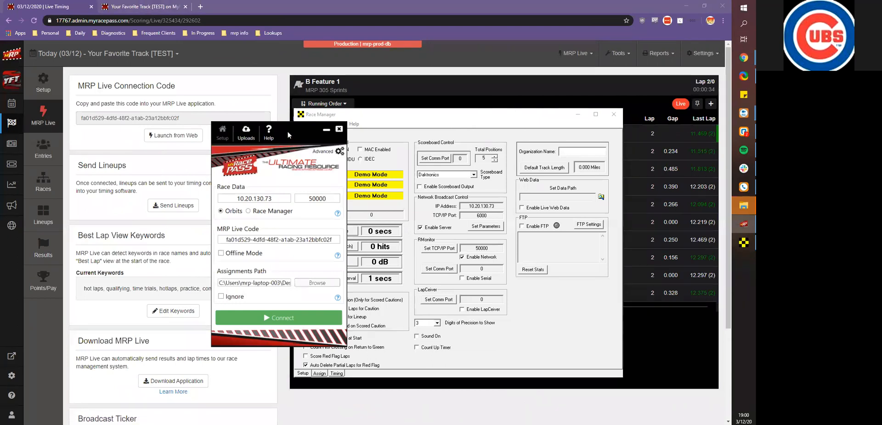
pyautogui.moveTo(287, 131); pyautogui.dragTo(237, 150)
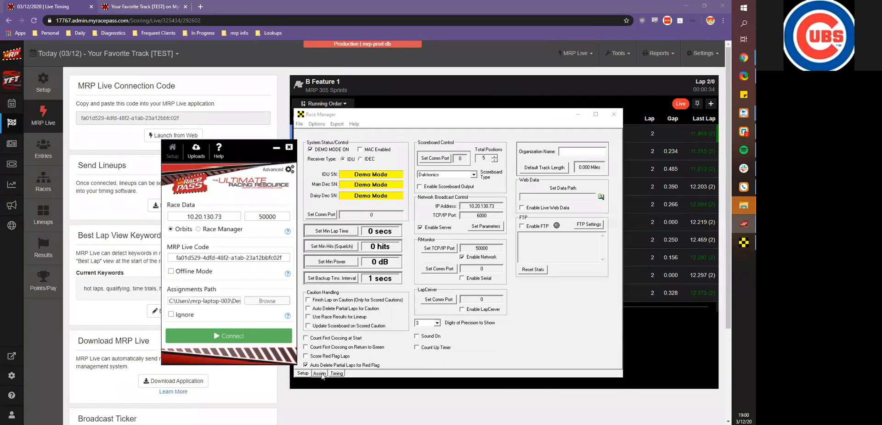
pyautogui.click(301, 374)
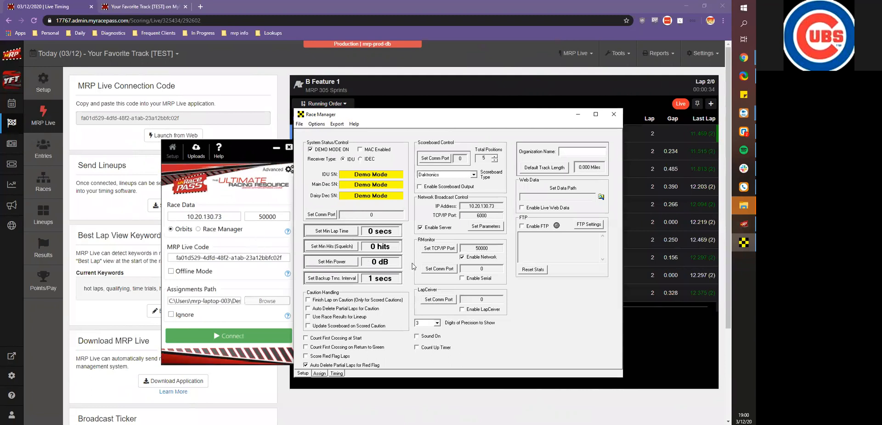
# Step: Try connecting MRP Live to Orbits at 10.20.130.73:50000 and dismiss the broadcast-not-found warning
pyautogui.click(253, 340)
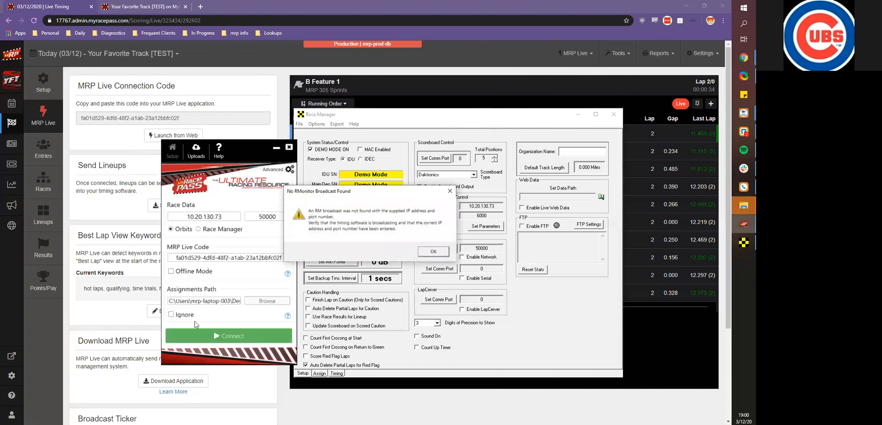
pyautogui.click(433, 251)
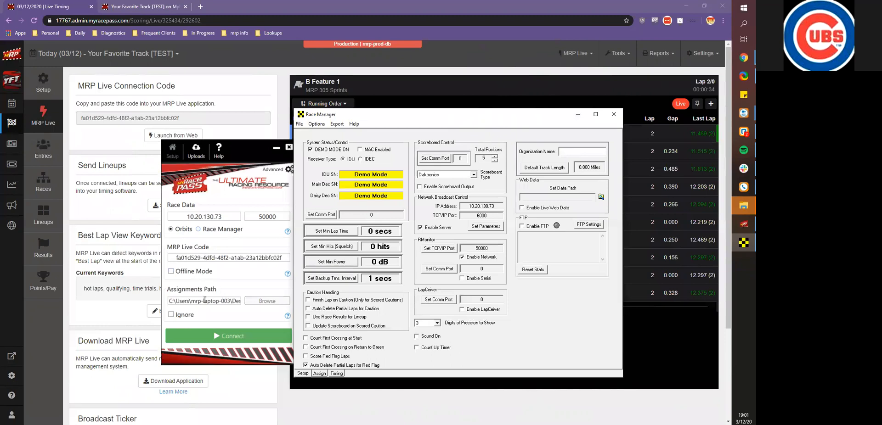
# Step: Set the MRP Live assignments folder to C:\RaceManager\Assign\
pyautogui.click(272, 301)
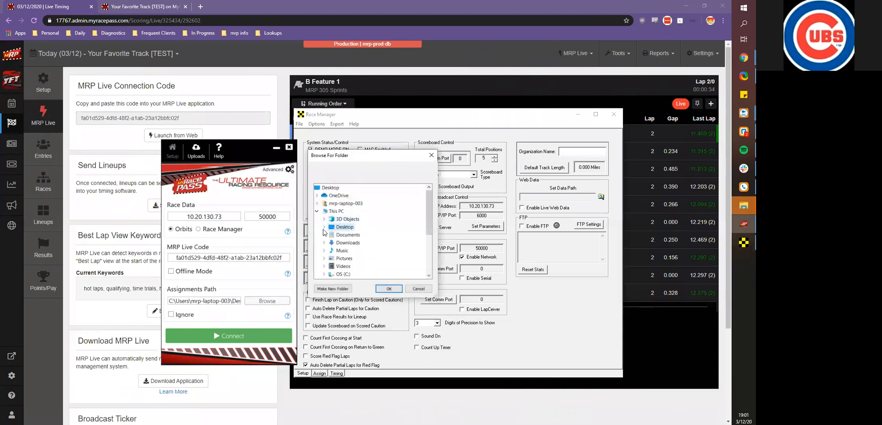
pyautogui.click(324, 274)
pyautogui.click(331, 250)
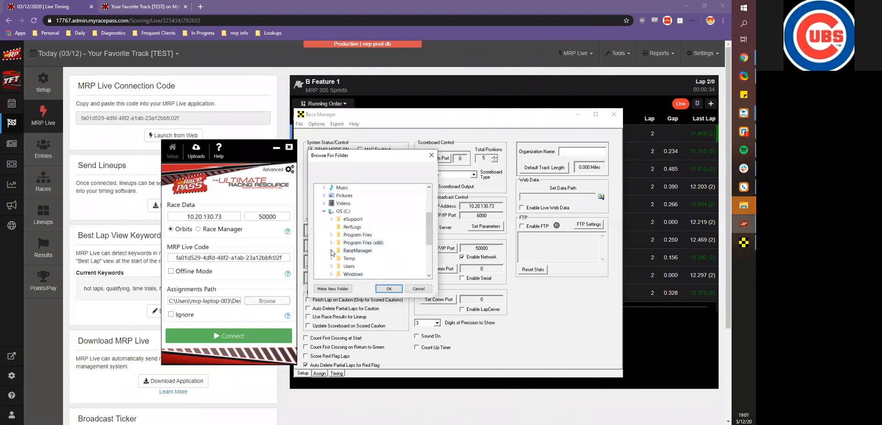
pyautogui.scroll(-1, 331, 253)
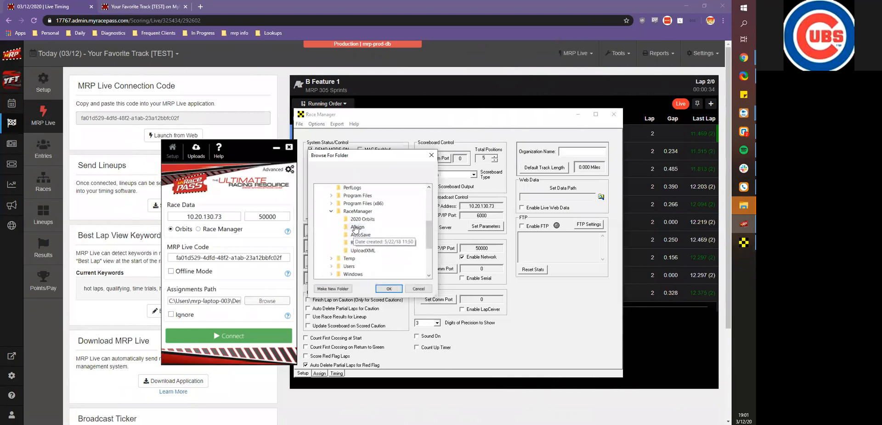
pyautogui.click(389, 289)
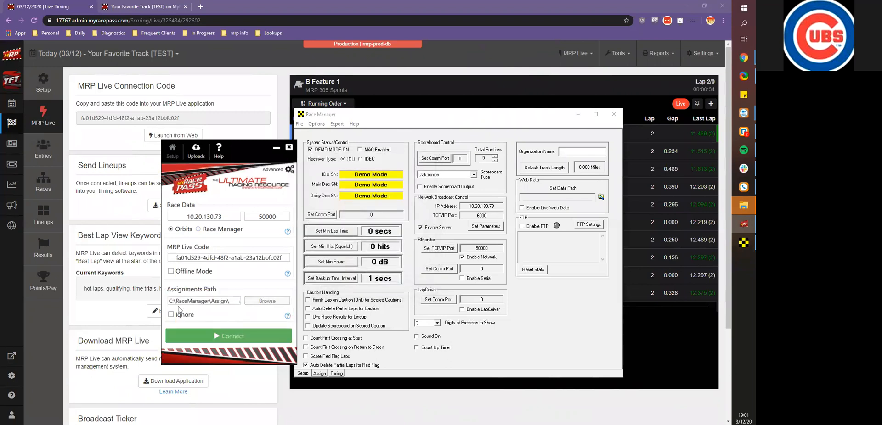
# Step: Reconnect MRP Live with Race Manager selected as the timing source
pyautogui.click(230, 341)
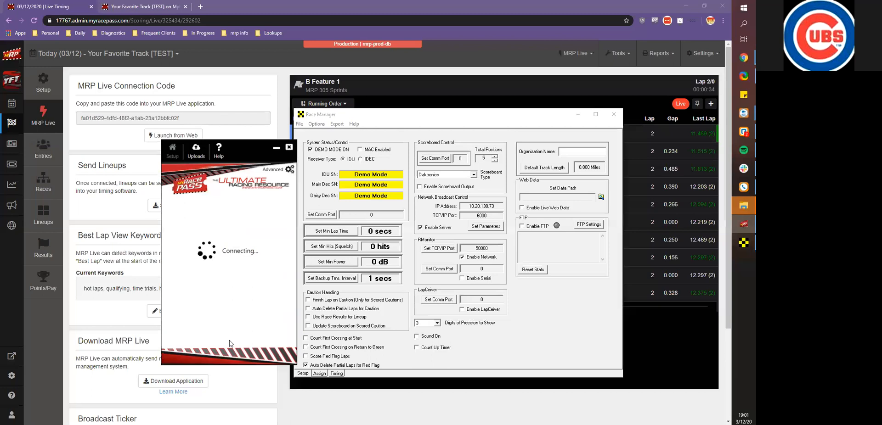
pyautogui.click(217, 341)
pyautogui.click(198, 229)
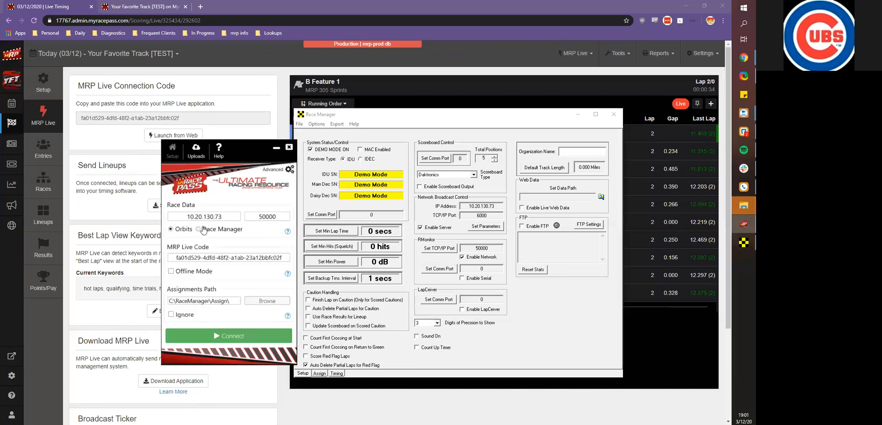
pyautogui.click(239, 336)
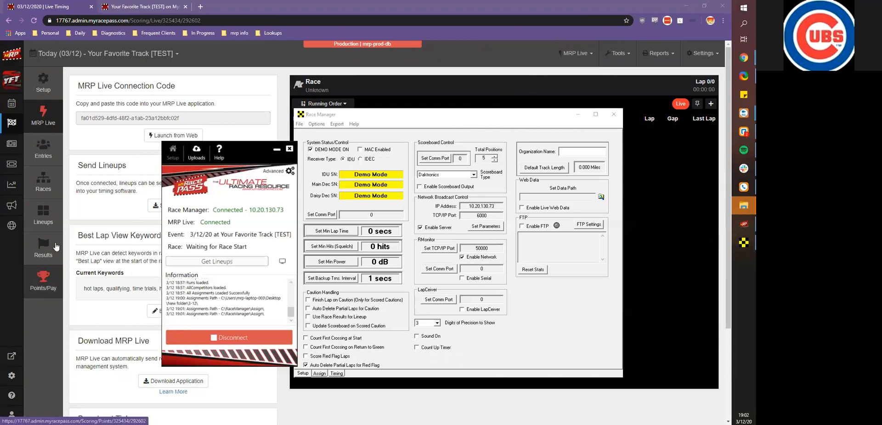
# Step: Open the event's Entries page and switch to the MRP Late Models class
pyautogui.click(44, 156)
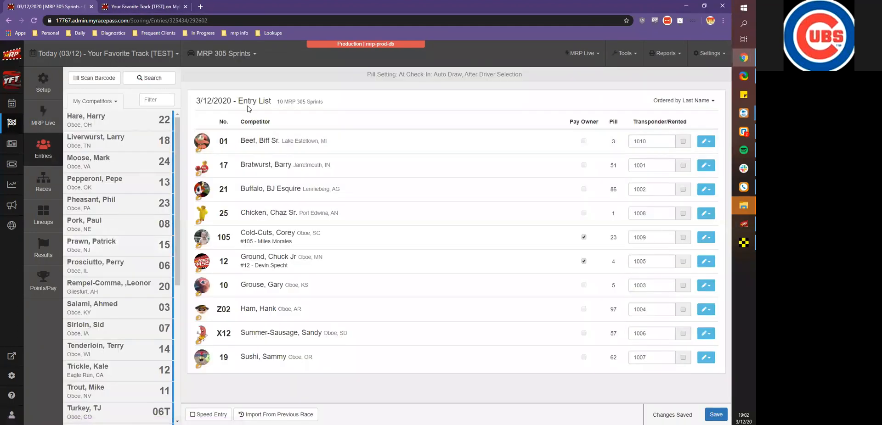
pyautogui.click(222, 53)
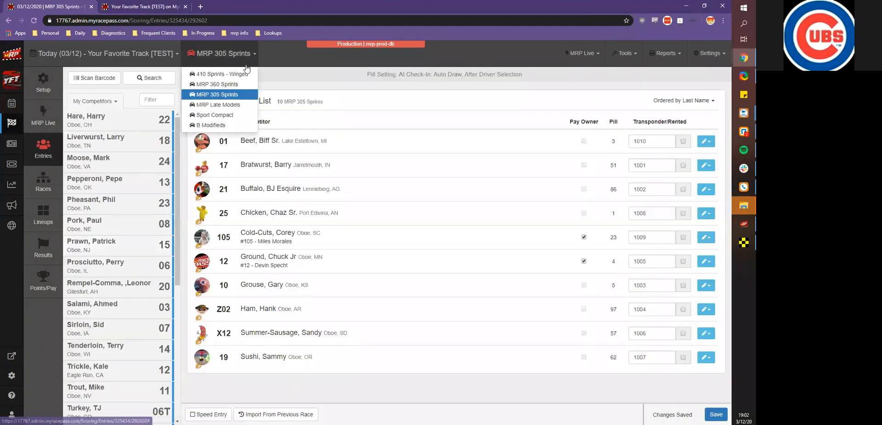
pyautogui.click(225, 102)
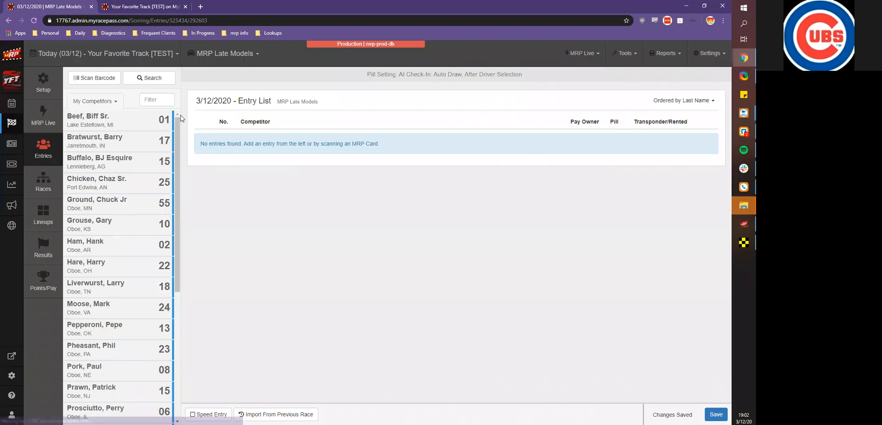
# Step: Add ten roster competitors, cars 01 through 24, to the MRP Late Models entries
pyautogui.click(142, 121)
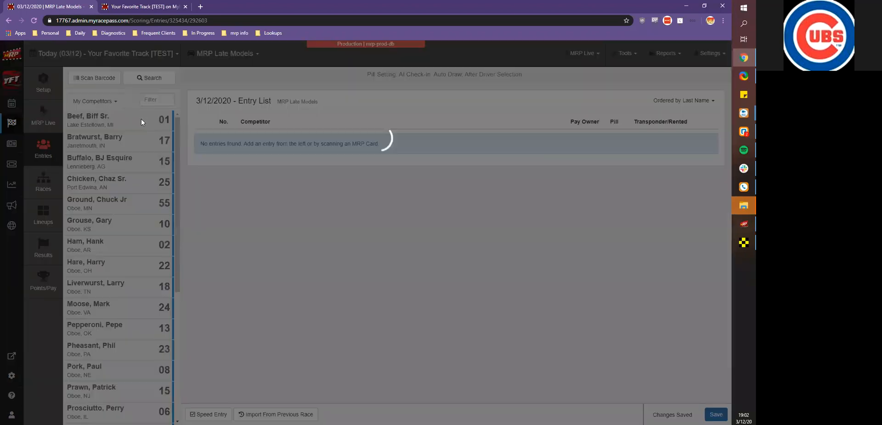
pyautogui.click(141, 120)
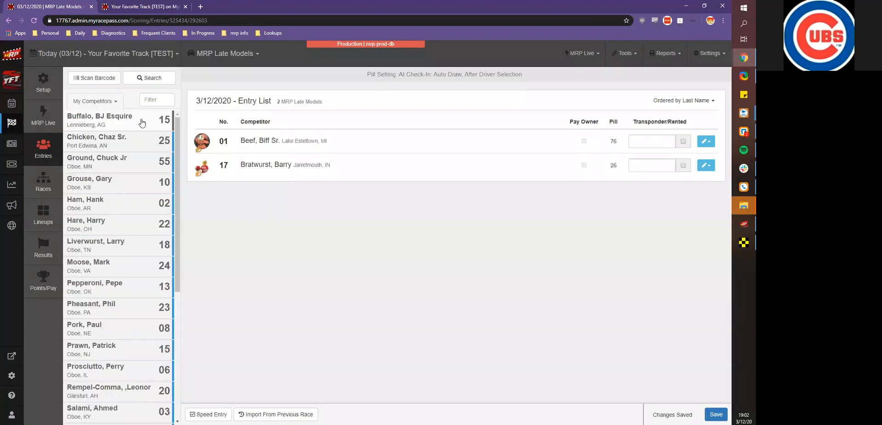
pyautogui.click(141, 120)
pyautogui.click(141, 120)
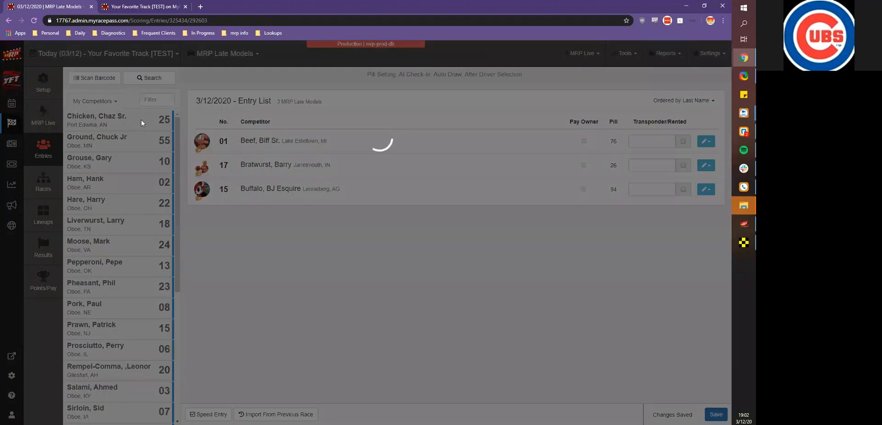
pyautogui.click(141, 121)
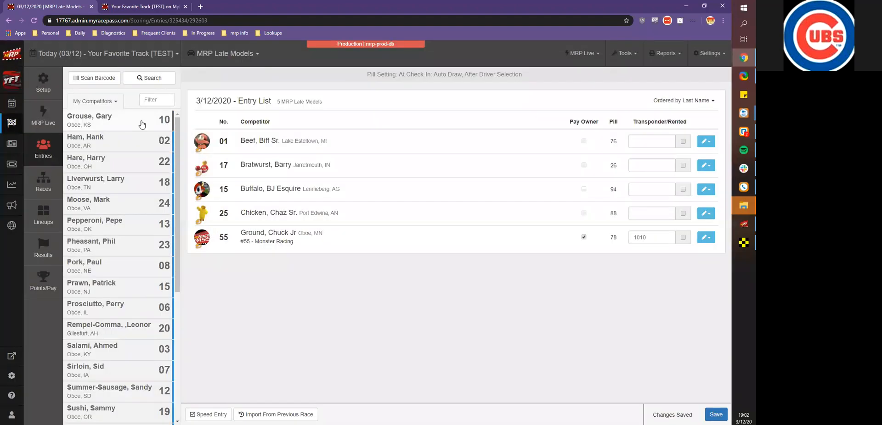
pyautogui.click(141, 122)
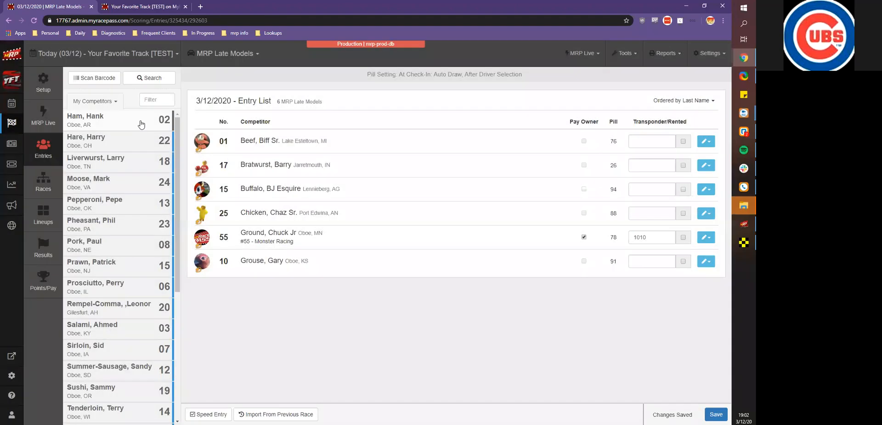
pyautogui.click(141, 121)
pyautogui.click(140, 121)
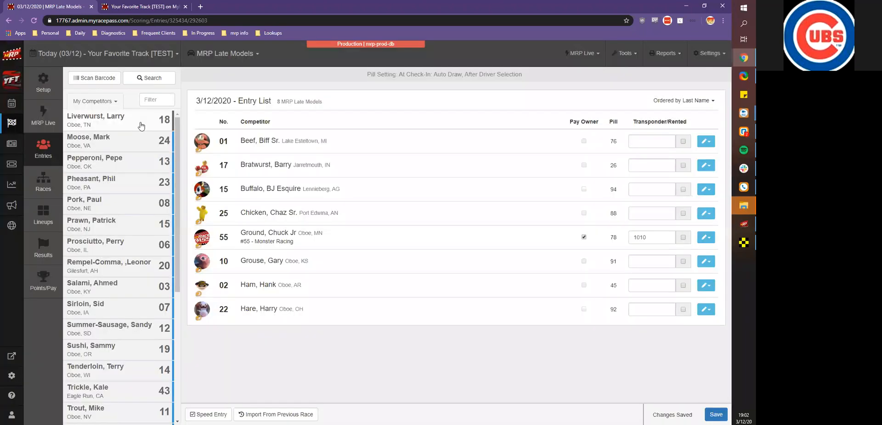
pyautogui.click(140, 122)
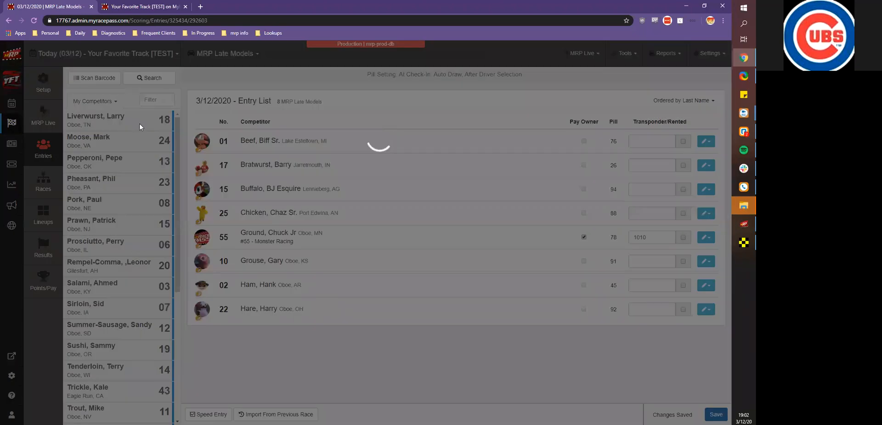
pyautogui.click(139, 123)
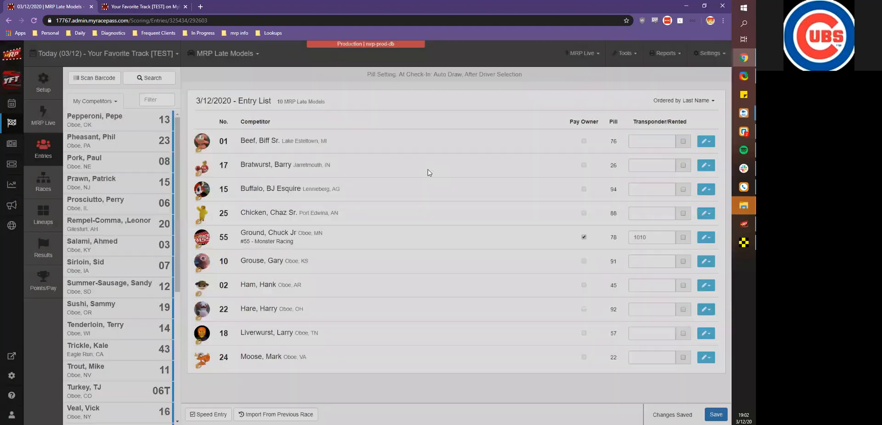
# Step: Enter transponders 1001 through 1005 for the first MRP Late Models entries
pyautogui.write('1001')
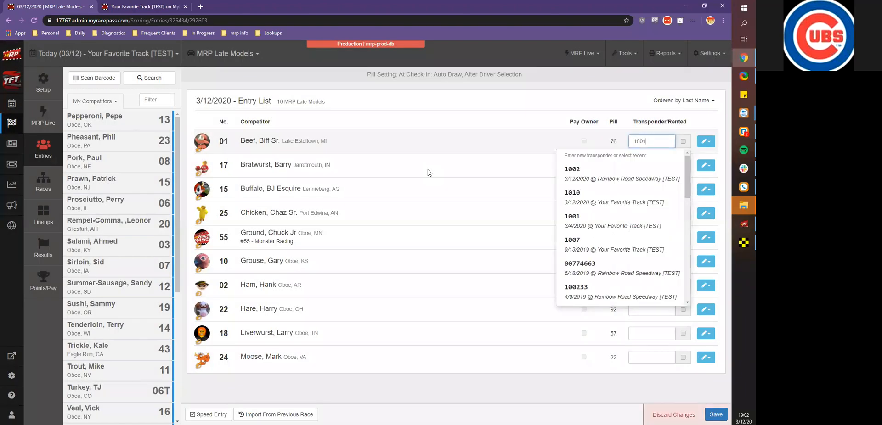
pyautogui.press('Return')
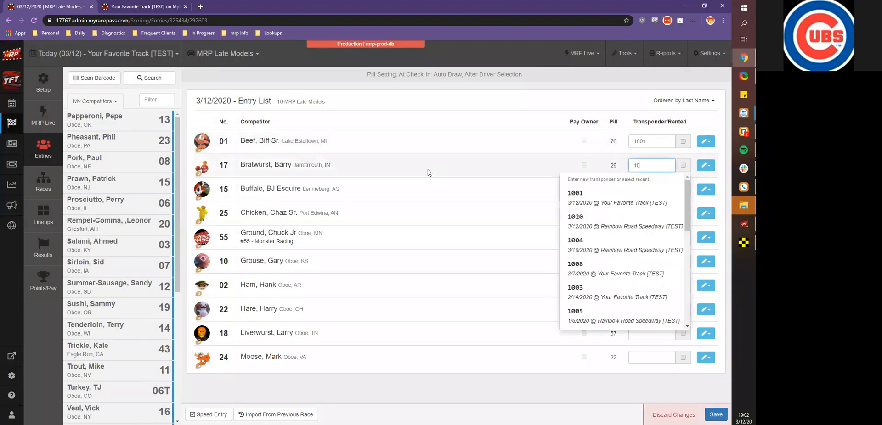
pyautogui.press('Return')
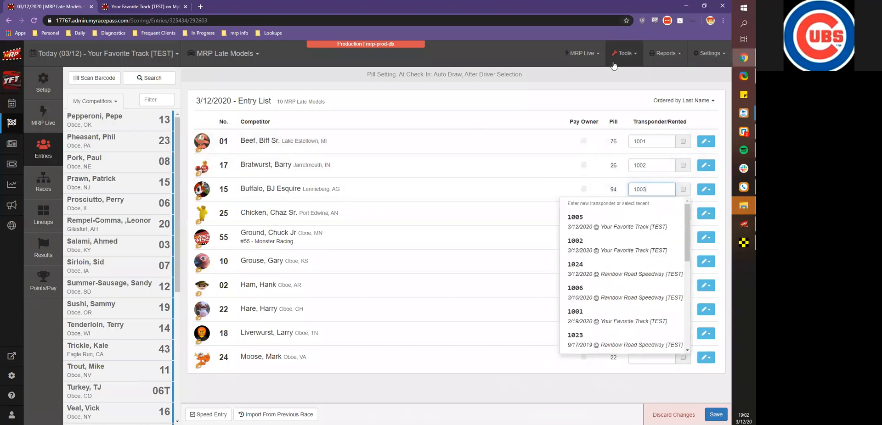
pyautogui.click(612, 83)
pyautogui.click(652, 214)
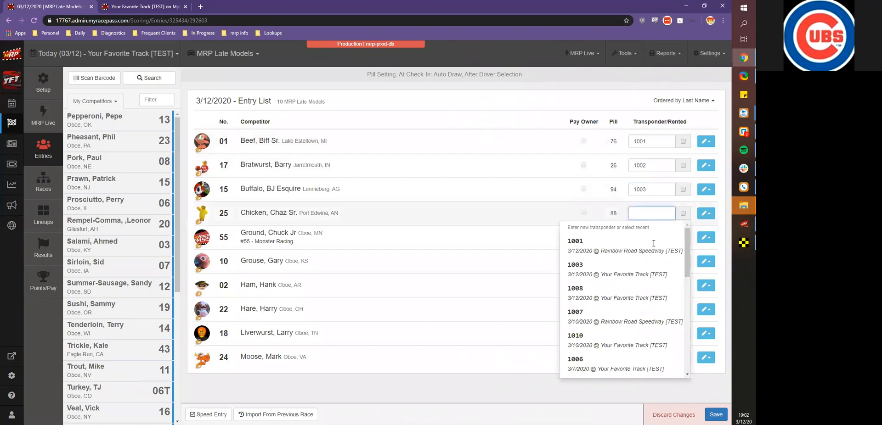
pyautogui.click(656, 258)
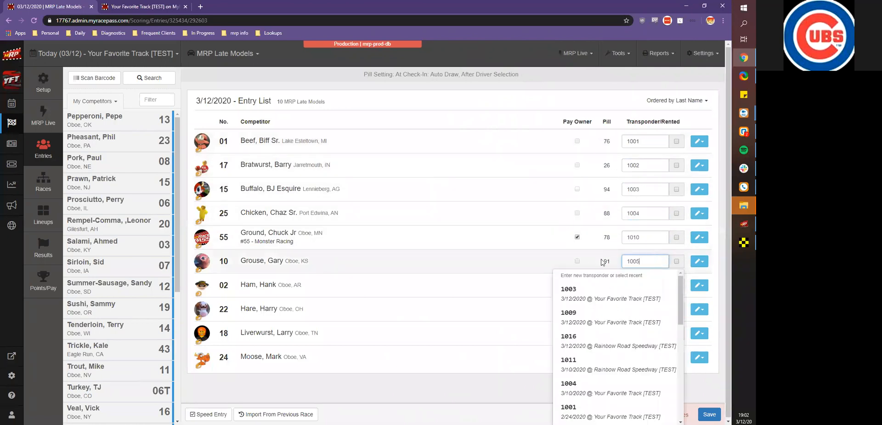
pyautogui.press('Return')
# Step: Enter transponders 1006 through 1009 for the remaining entries and save the list
pyautogui.write('1006')
pyautogui.click(639, 309)
pyautogui.write('1007')
pyautogui.click(640, 334)
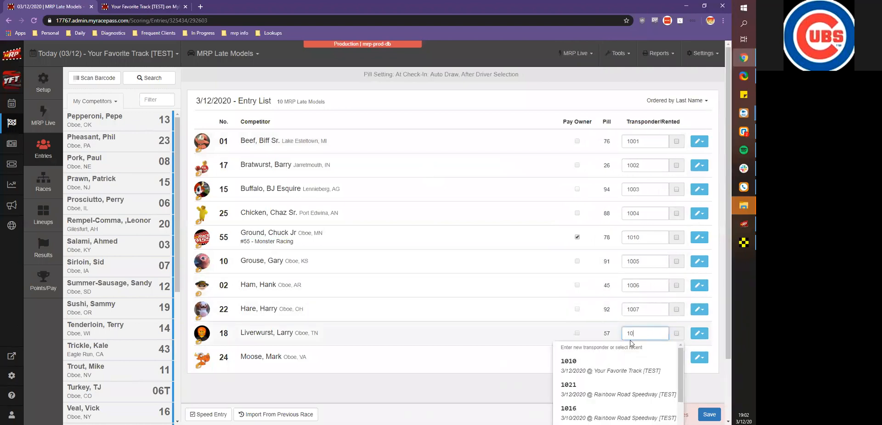
pyautogui.write('1008')
pyautogui.click(634, 361)
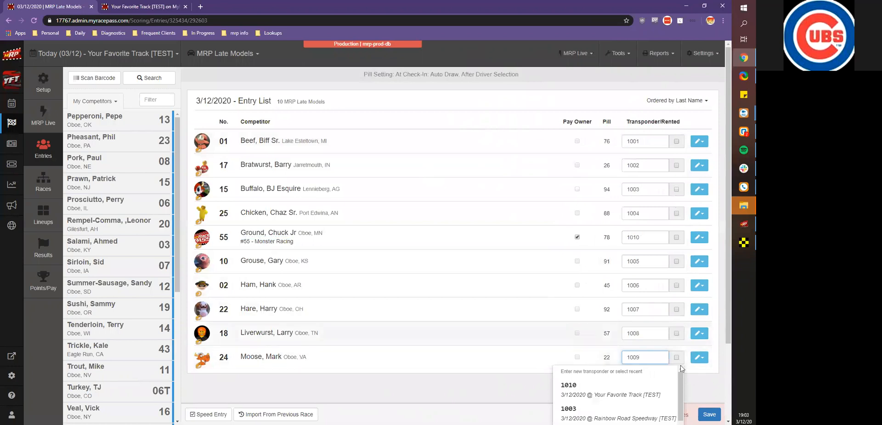
pyautogui.click(709, 415)
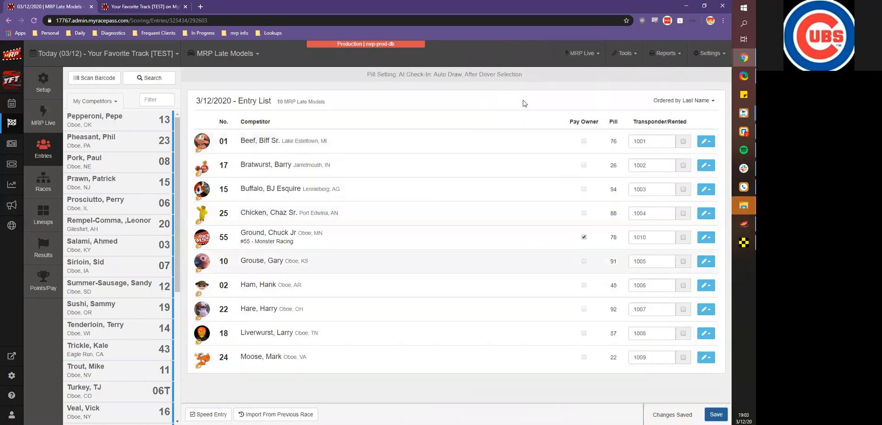
# Step: Copy the races from the 3/10/2020 event into today's race setup
pyautogui.click(46, 184)
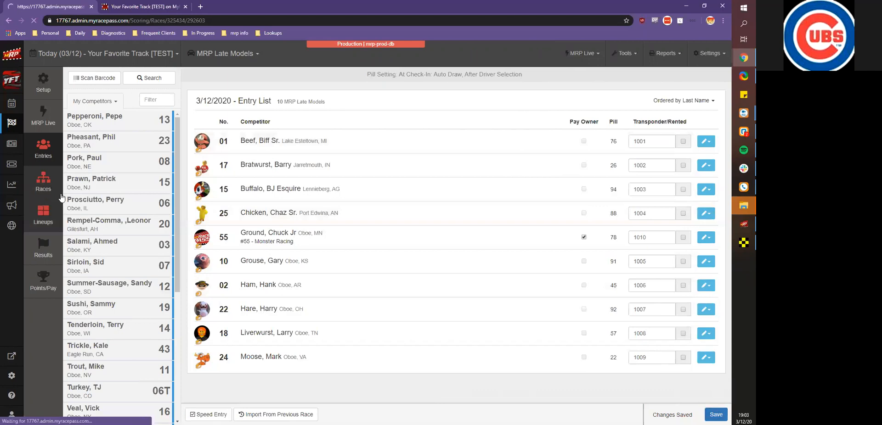
pyautogui.click(426, 189)
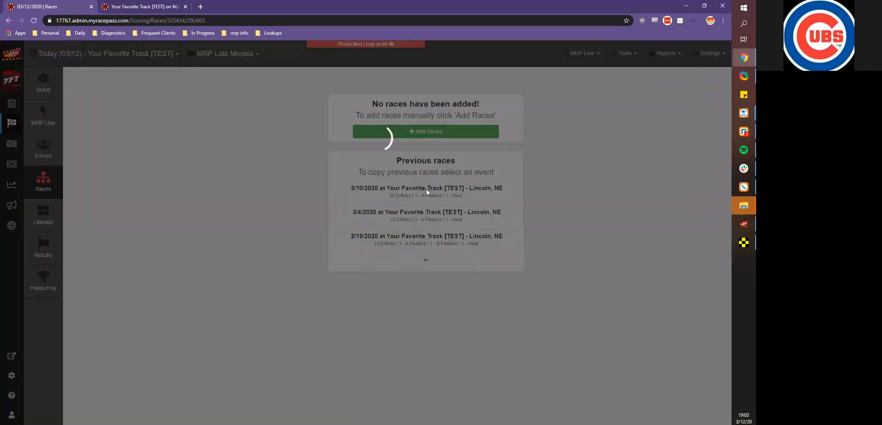
pyautogui.press('Return')
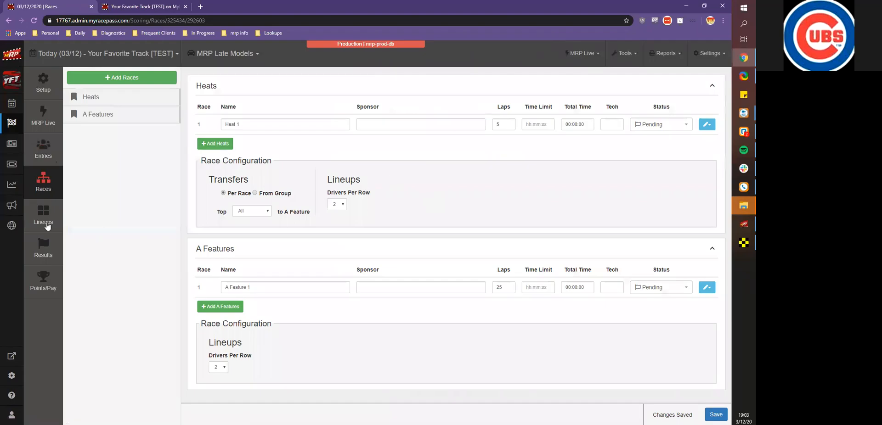
# Step: Calculate the MRP Late Models Heat 1 lineup from the pill draw
pyautogui.click(46, 223)
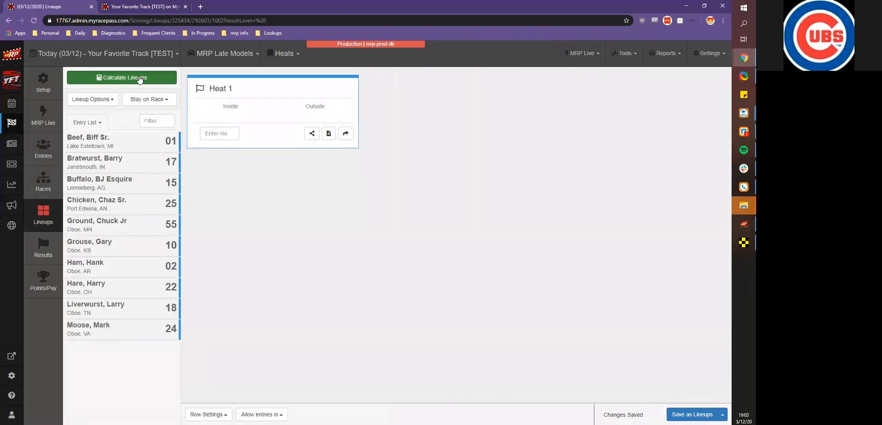
pyautogui.click(140, 79)
pyautogui.click(322, 151)
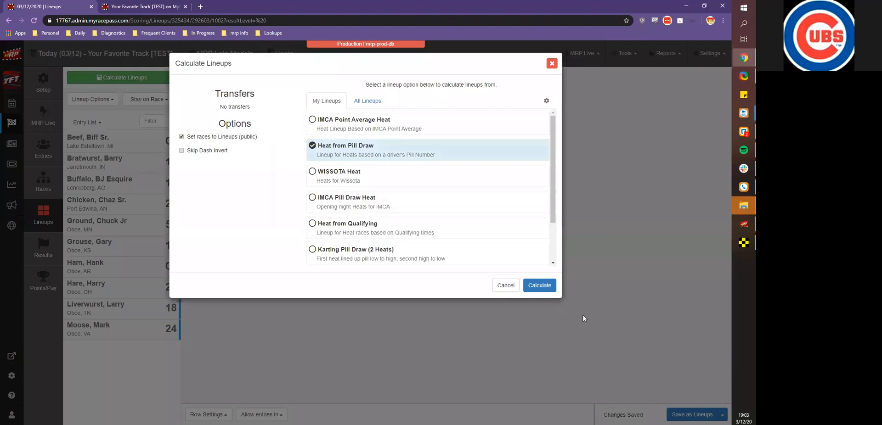
pyautogui.click(546, 285)
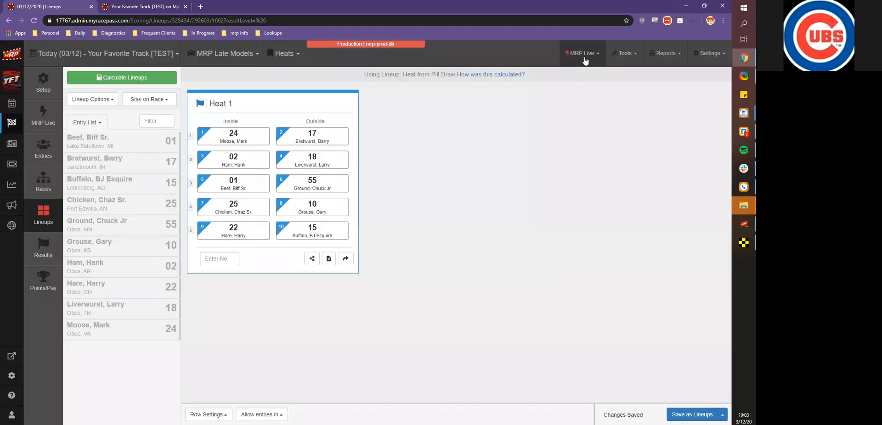
pyautogui.click(586, 60)
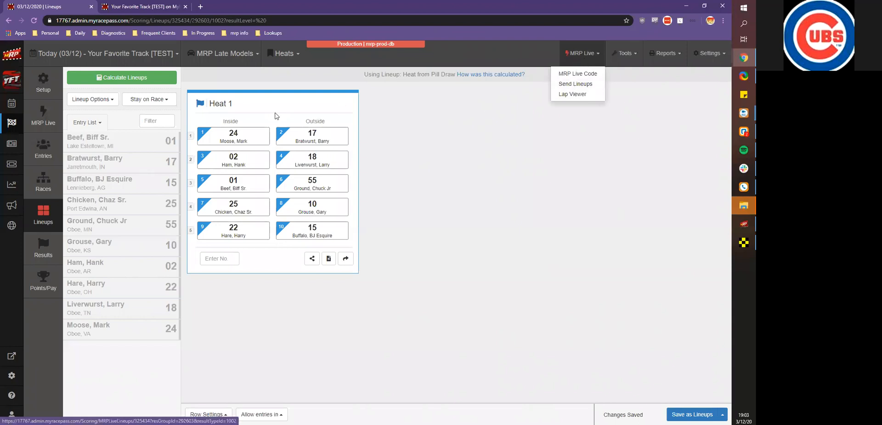
# Step: Send the calculated lineups to the timing software from the MRP Live page and dismiss the confirmation
pyautogui.click(37, 124)
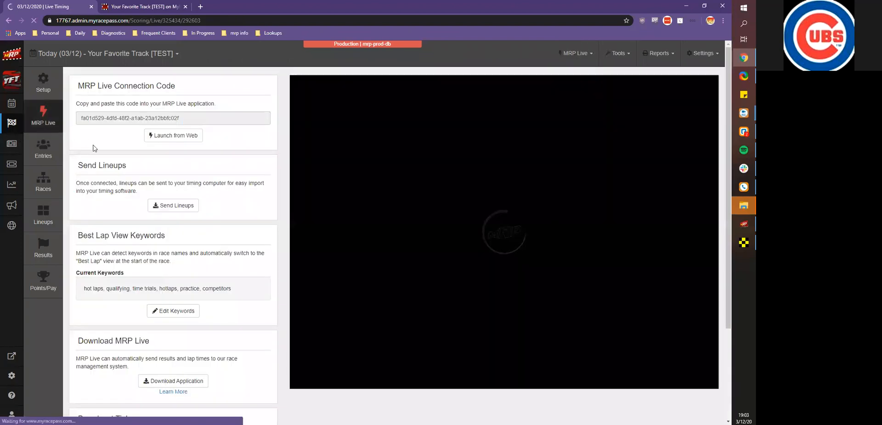
pyautogui.click(173, 207)
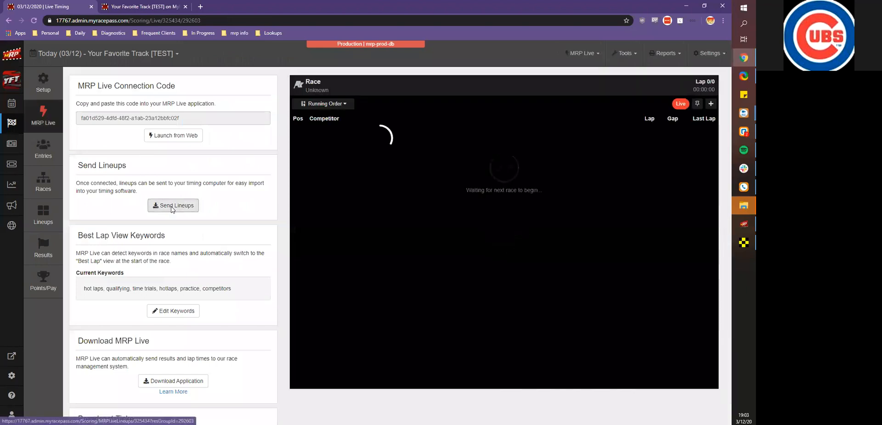
pyautogui.click(471, 63)
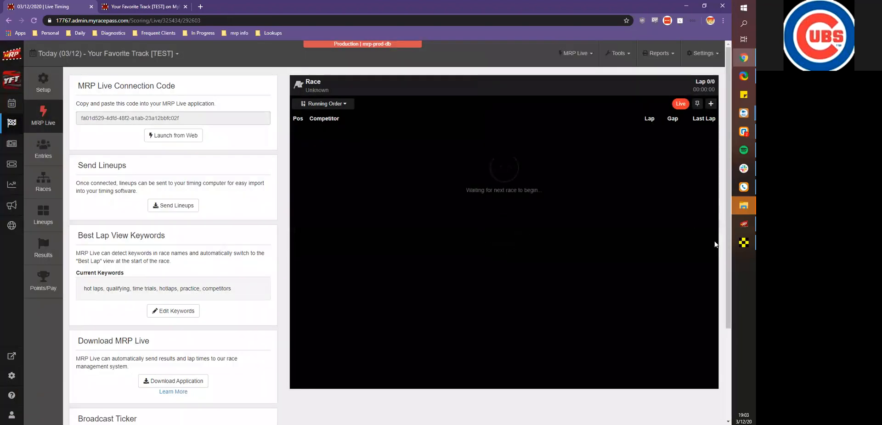
pyautogui.click(743, 243)
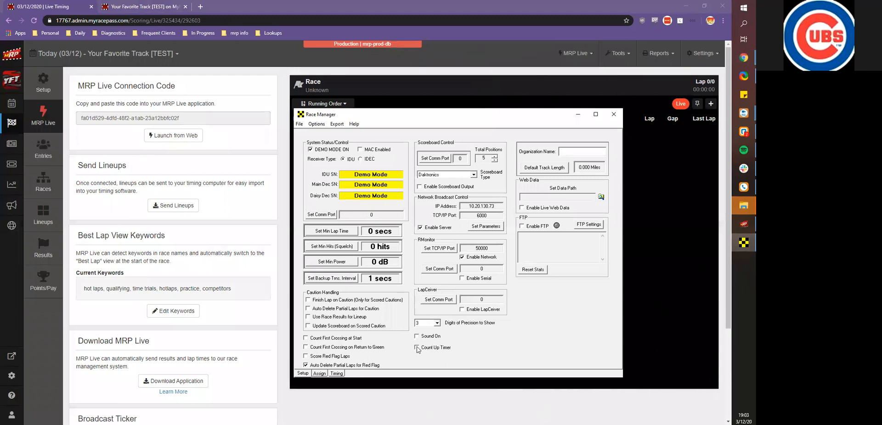
# Step: Load the MRP Late Models Heat 1 lineup into Race Manager and start timing it
pyautogui.click(320, 374)
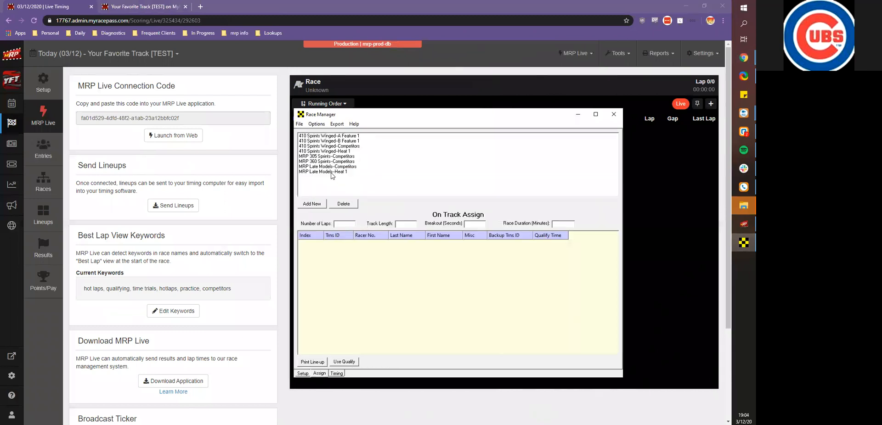
pyautogui.click(330, 172)
pyautogui.click(337, 373)
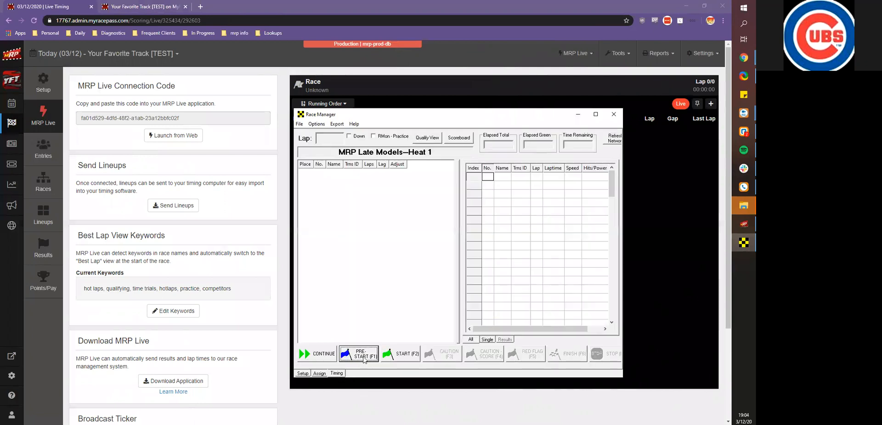
pyautogui.click(404, 355)
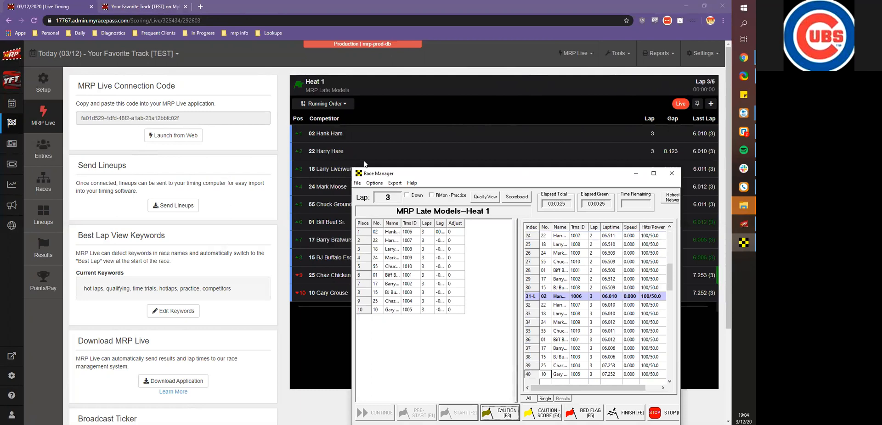
# Step: Follow Heat 1 live, toggling automatic pinning of crossings and checking the Running Order options
pyautogui.click(367, 79)
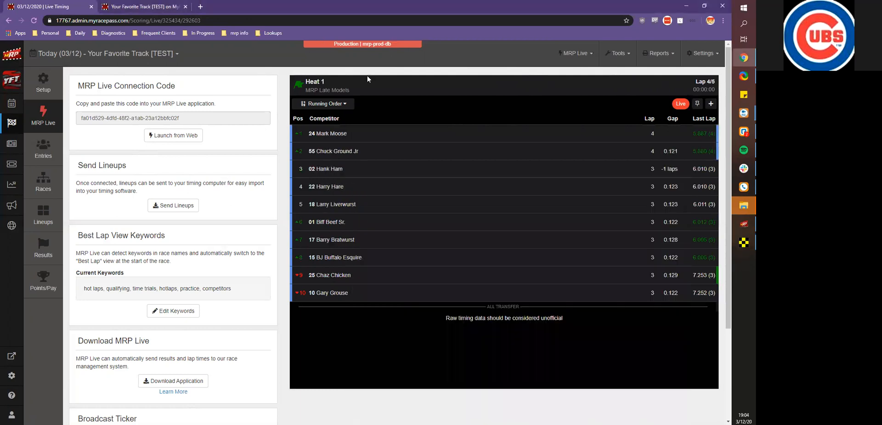
pyautogui.click(696, 105)
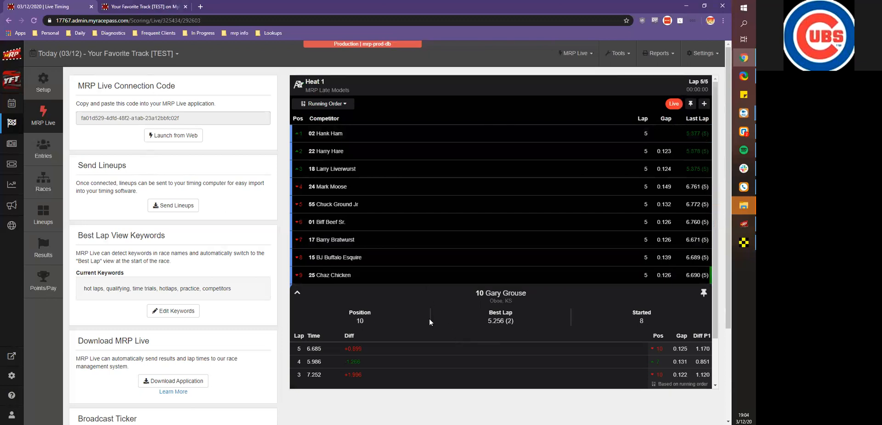
pyautogui.click(690, 104)
pyautogui.click(702, 294)
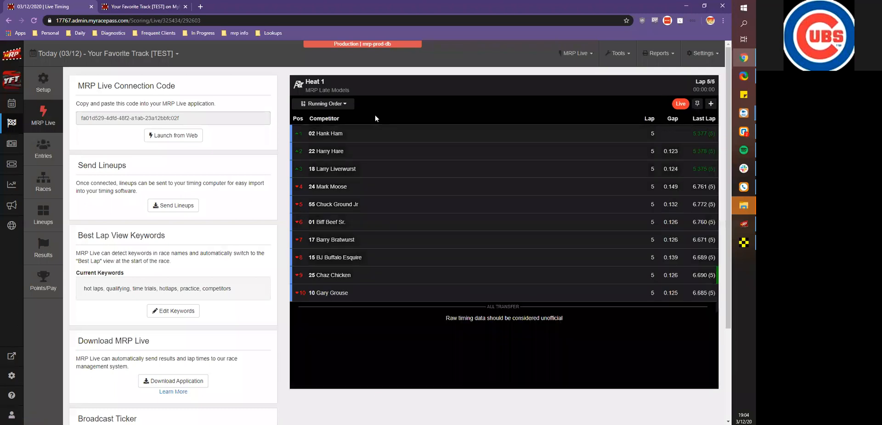
pyautogui.click(347, 103)
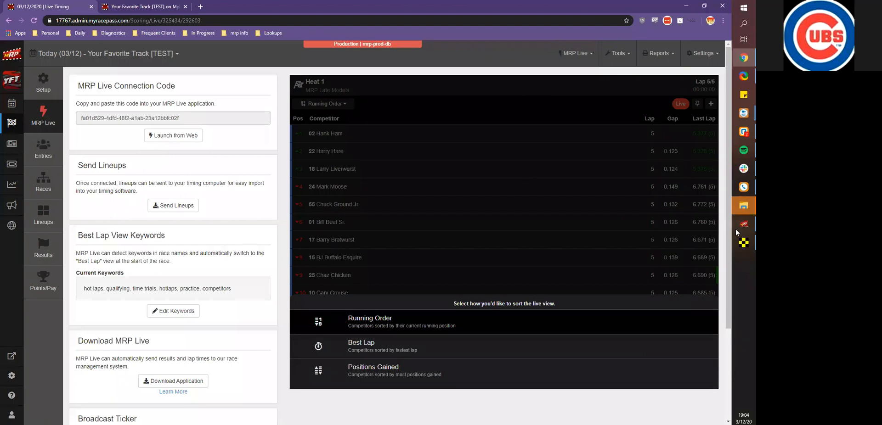
# Step: Stop the Heat 1 timing in Race Manager, skip saving, and open the Results page
pyautogui.click(743, 242)
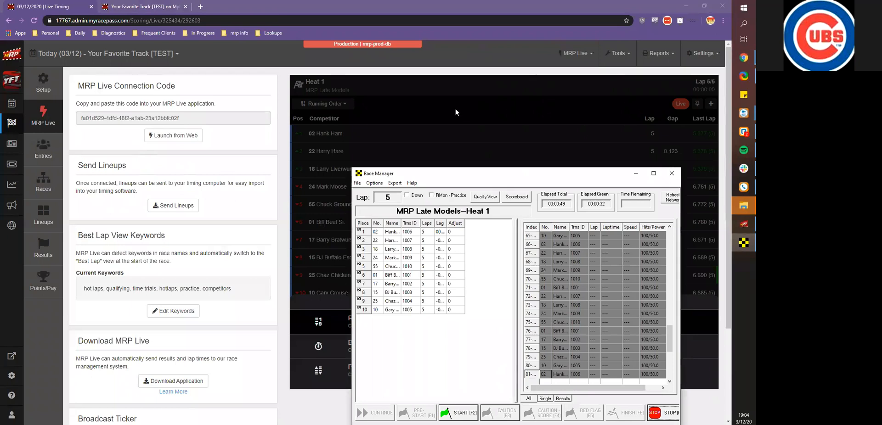
pyautogui.moveTo(481, 174); pyautogui.dragTo(406, 75)
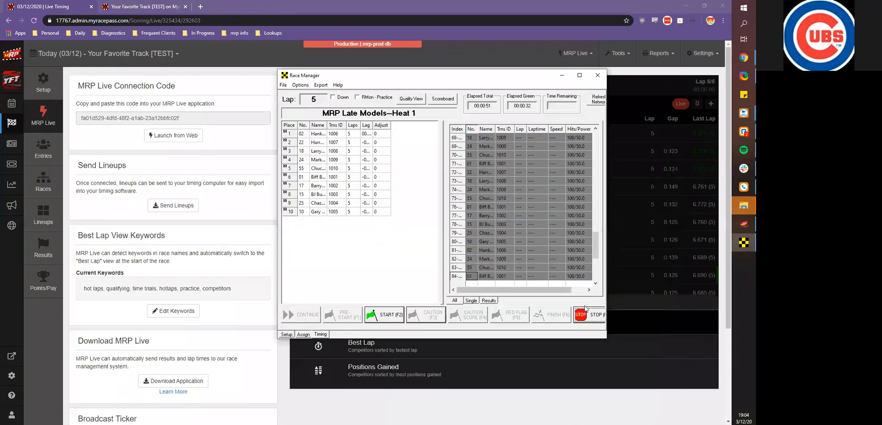
pyautogui.click(590, 319)
pyautogui.click(503, 248)
pyautogui.click(56, 249)
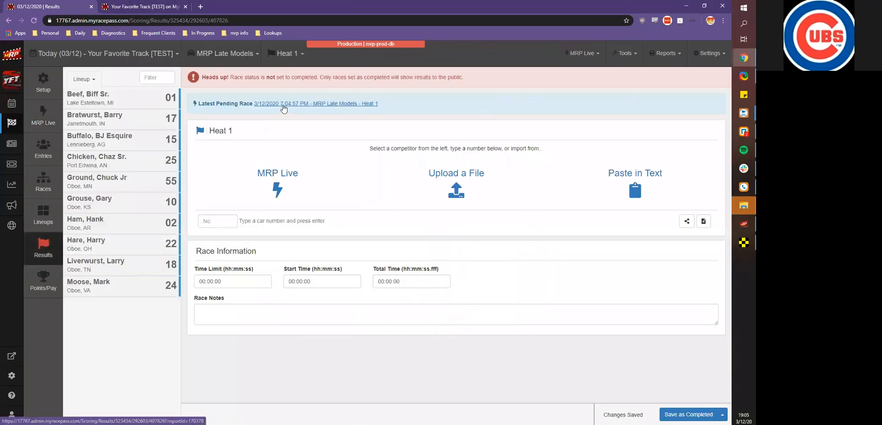
# Step: Import the latest pending Heat 1 results into MyRacePass
pyautogui.click(283, 109)
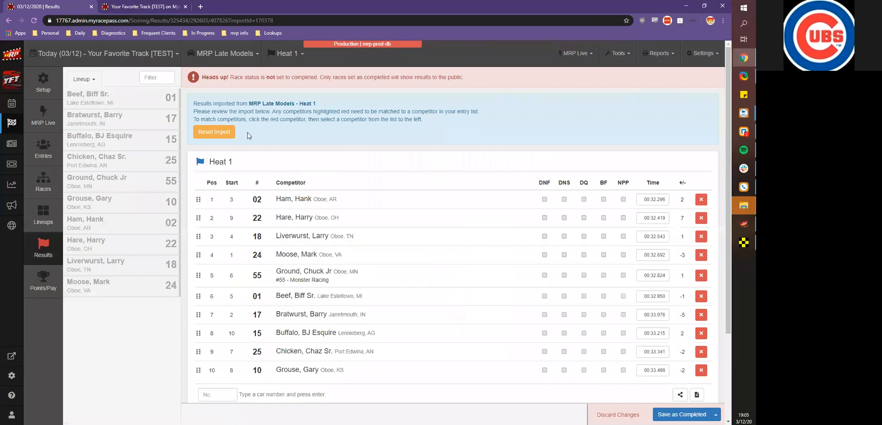
pyautogui.scroll(-3, 210, 195)
pyautogui.scroll(3, 354, 261)
pyautogui.scroll(-3, 355, 261)
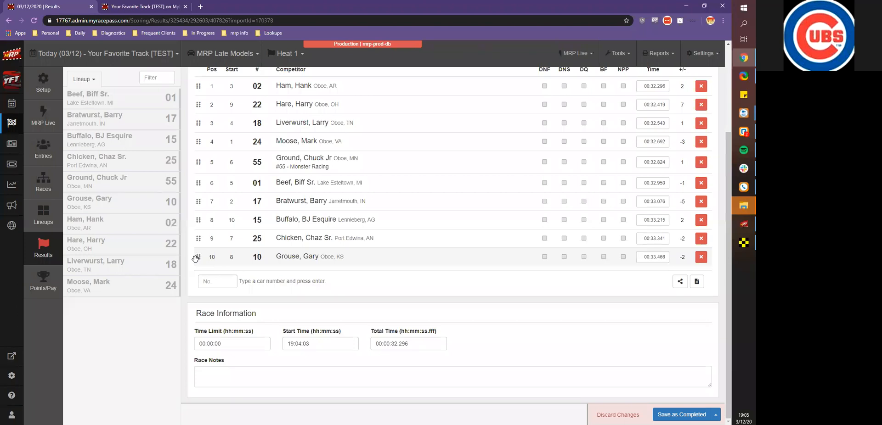
# Step: Move car 10 up to sixth place, save Heat 1 as completed, and go to Lineups
pyautogui.moveTo(195, 259); pyautogui.dragTo(197, 178)
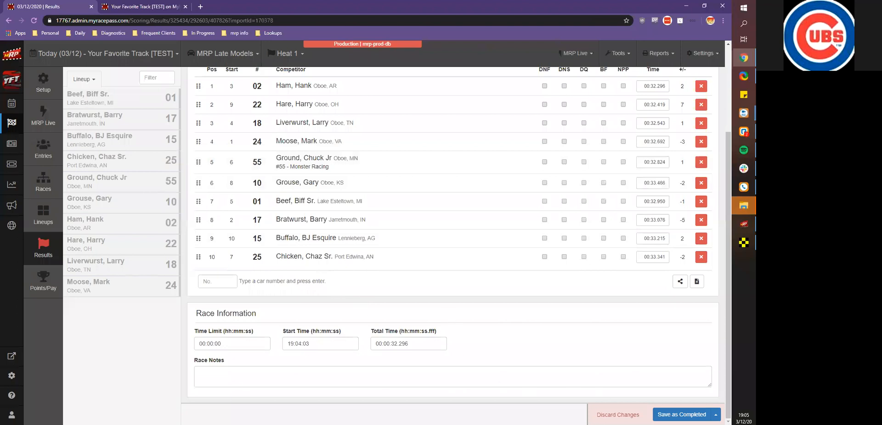
pyautogui.click(663, 414)
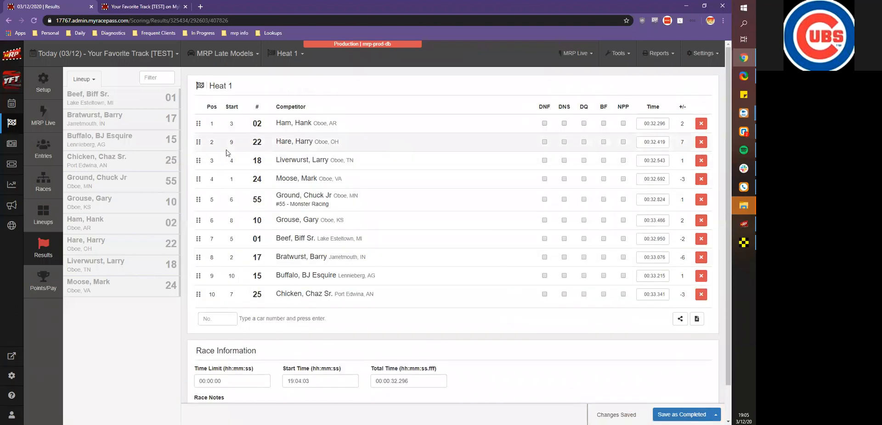
pyautogui.click(46, 218)
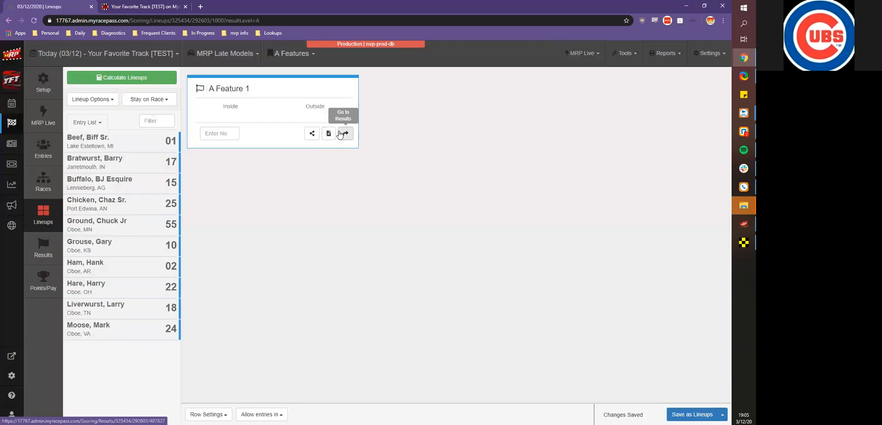
# Step: Calculate the A Feature 1 lineup using the A Feature from Heats and B's option
pyautogui.click(134, 78)
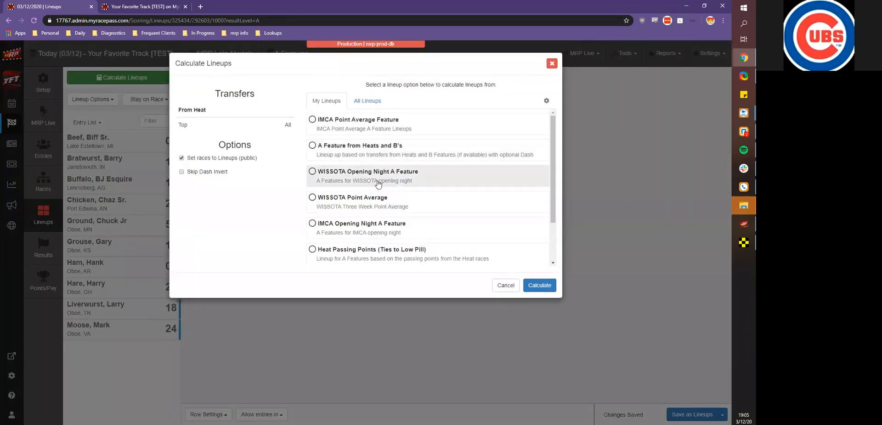
pyautogui.click(362, 155)
pyautogui.click(539, 291)
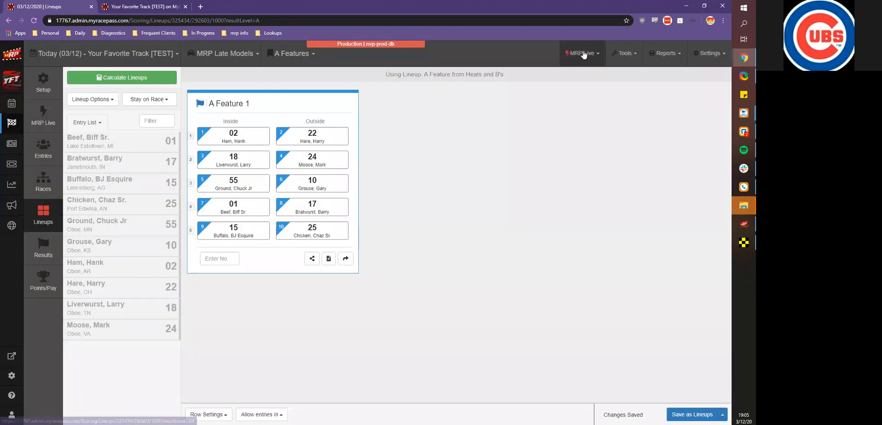
# Step: Send the A Feature lineup to MRP Live and dismiss the confirmation
pyautogui.click(583, 54)
pyautogui.click(578, 84)
pyautogui.click(473, 64)
pyautogui.click(744, 243)
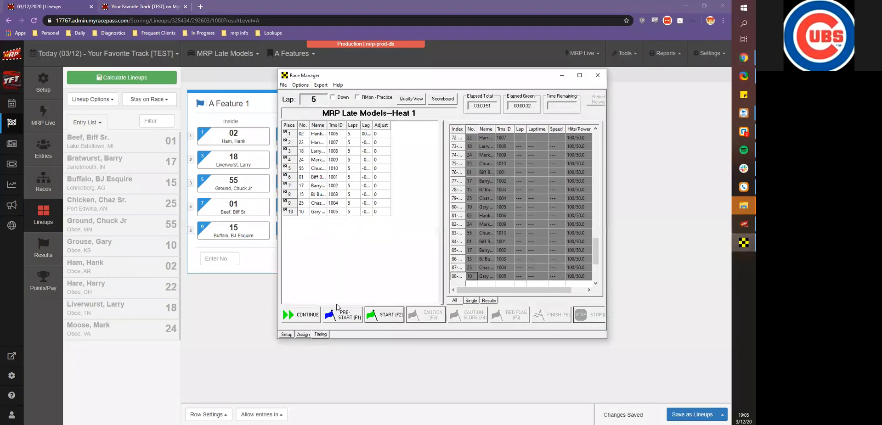
# Step: Load the MRP Late Models A Feature 1 lineup in Race Manager and start timing
pyautogui.click(302, 334)
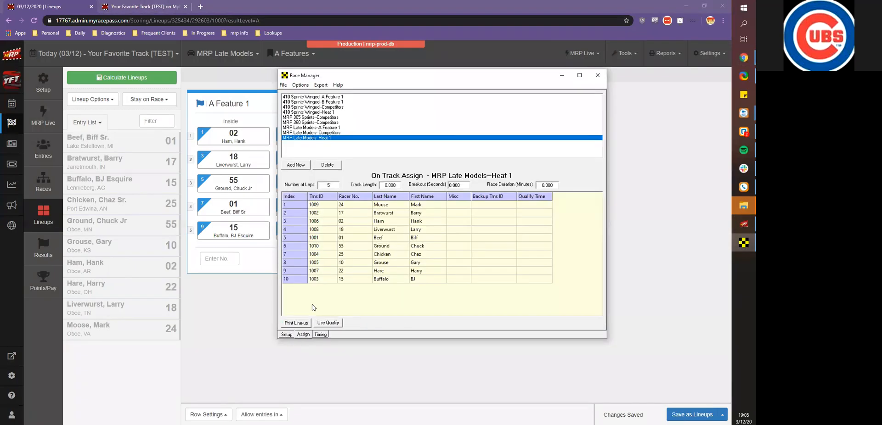
pyautogui.click(315, 128)
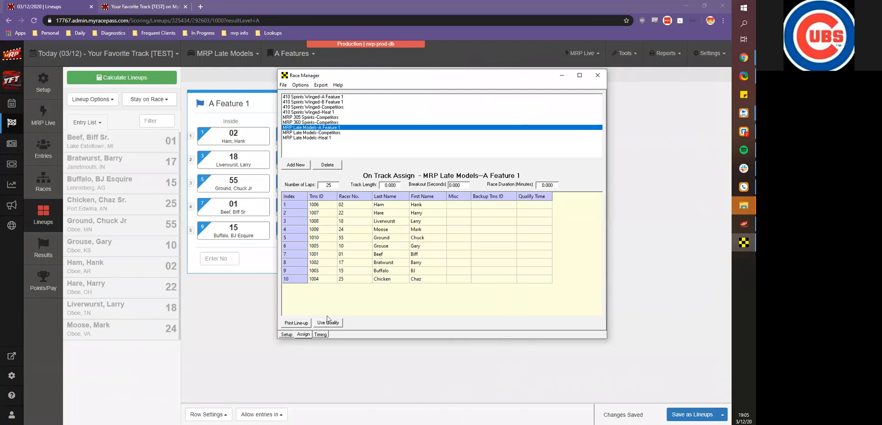
pyautogui.click(320, 335)
pyautogui.click(385, 317)
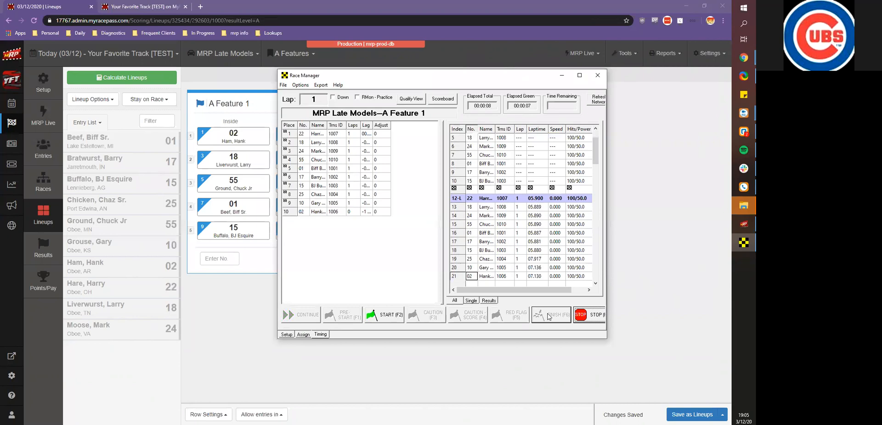
# Step: Stop the A Feature timing, save the results file, and open the Results page
pyautogui.click(582, 315)
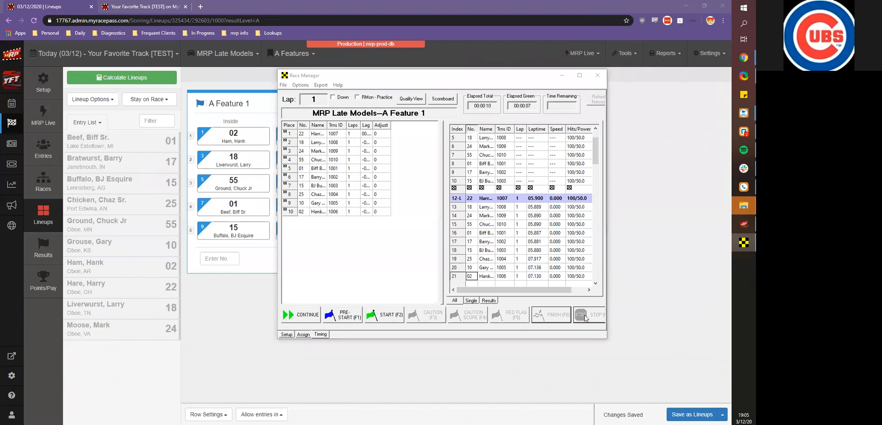
pyautogui.press('Return')
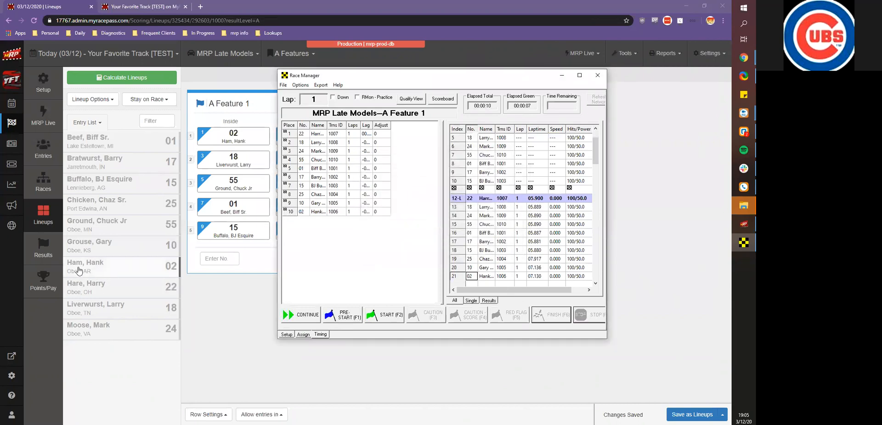
pyautogui.click(49, 255)
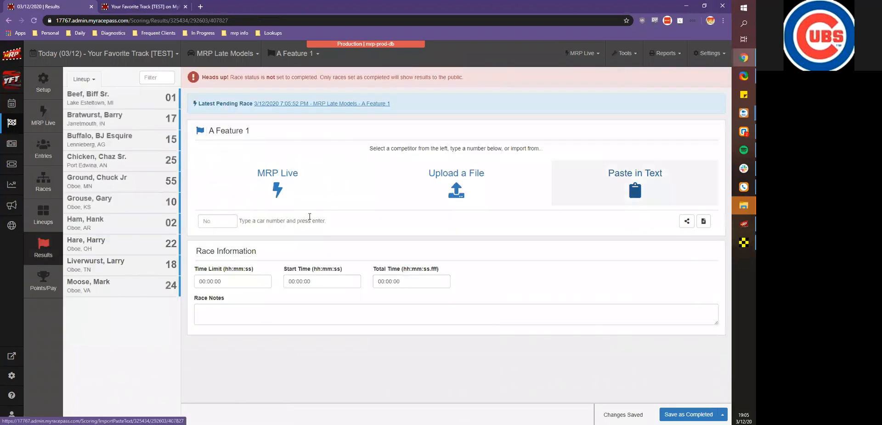
# Step: Import and save the pending A Feature 1 results, then view the MRP Live page
pyautogui.click(320, 104)
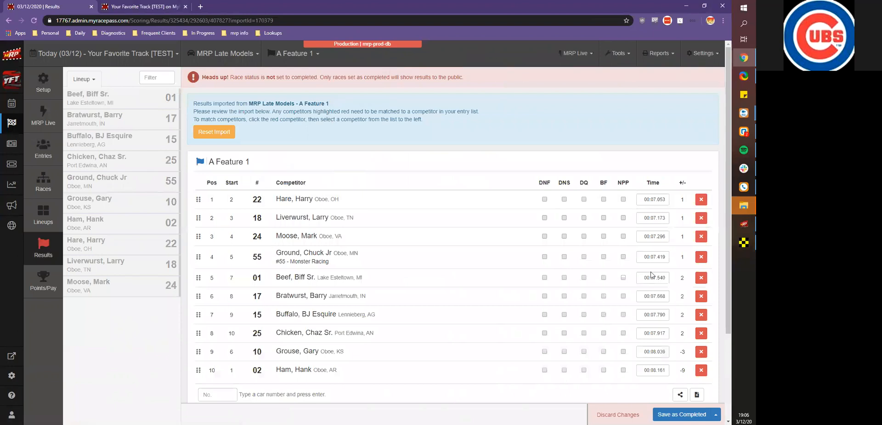
pyautogui.click(682, 415)
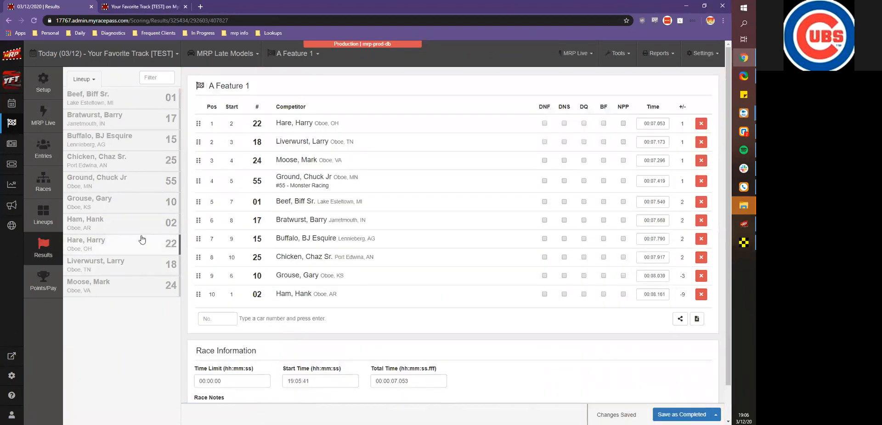
pyautogui.click(42, 120)
pyautogui.scroll(-3, 235, 218)
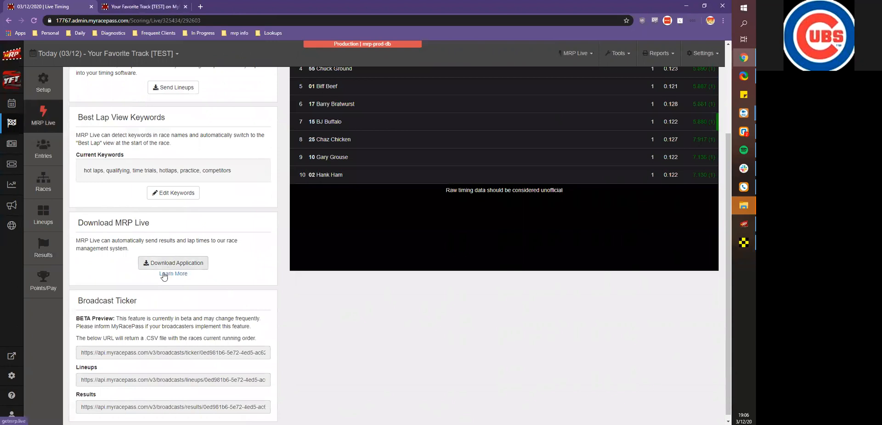
# Step: Switch the Results page from Heat 1 to the A Feature 1 finishing order
pyautogui.click(40, 260)
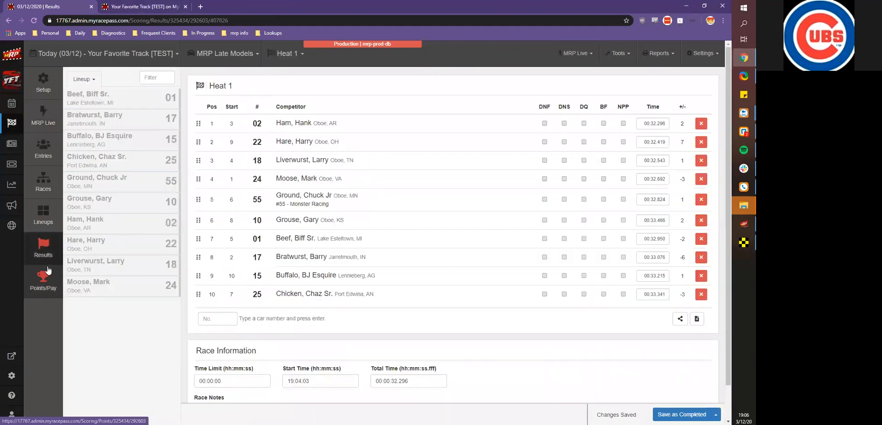
pyautogui.click(285, 53)
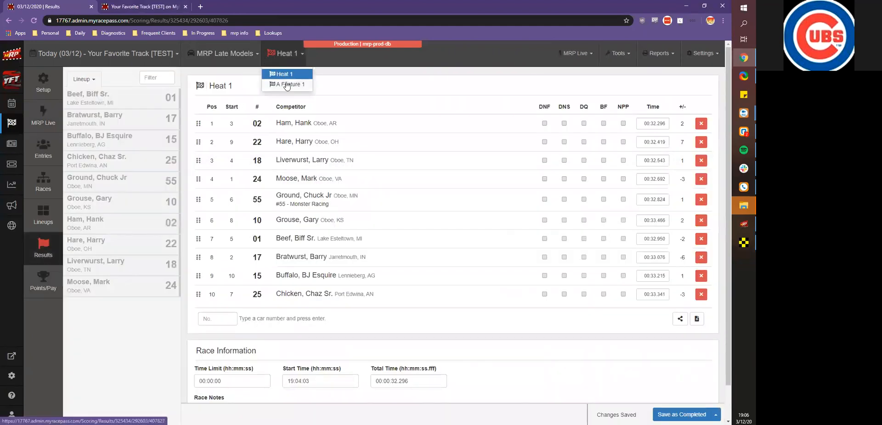
pyautogui.click(286, 85)
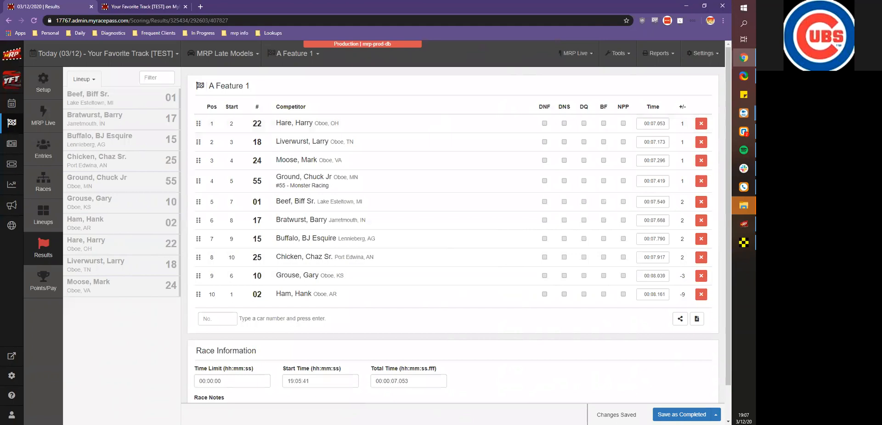
pyautogui.click(17, 106)
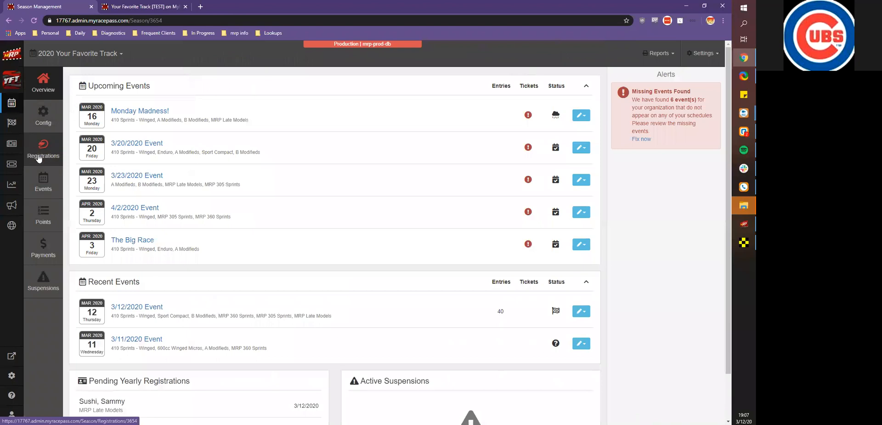
# Step: Open Registrations to view Your Favorite Track Registration's nine $0.00 classes
pyautogui.click(39, 156)
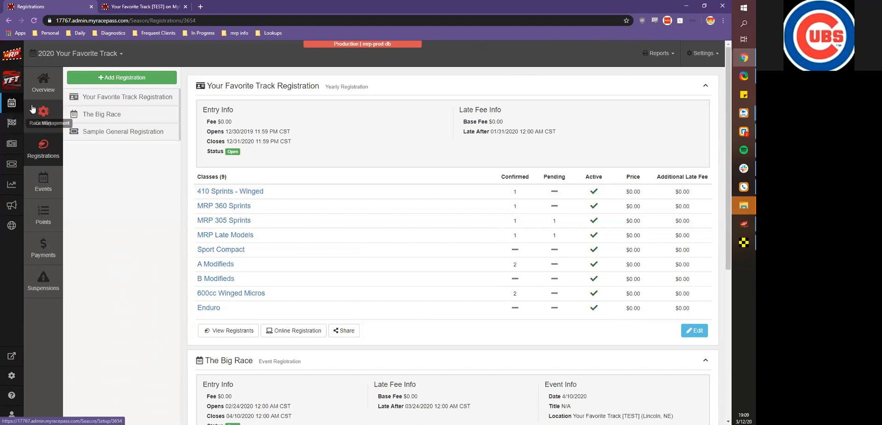
# Step: Open the full event list of the 2020 Your Favorite Track schedule and jump to April
pyautogui.click(10, 102)
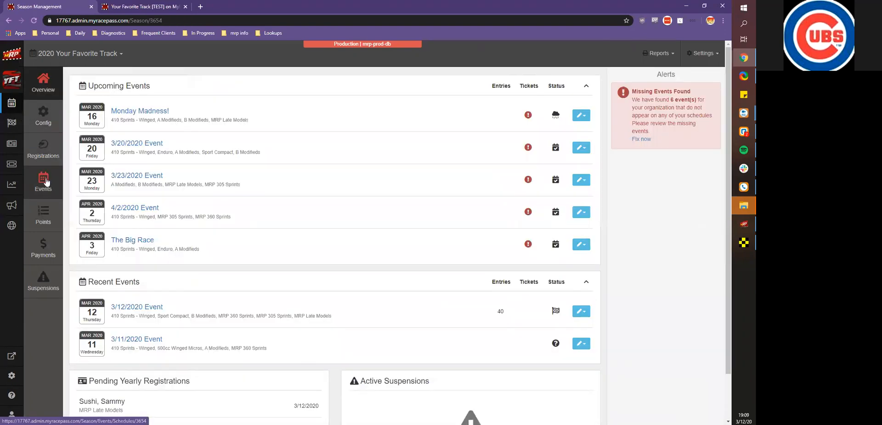
pyautogui.click(47, 182)
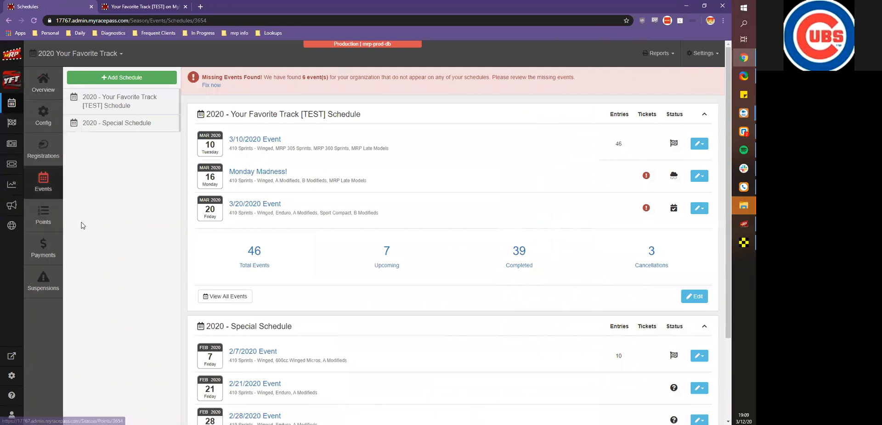
pyautogui.click(247, 262)
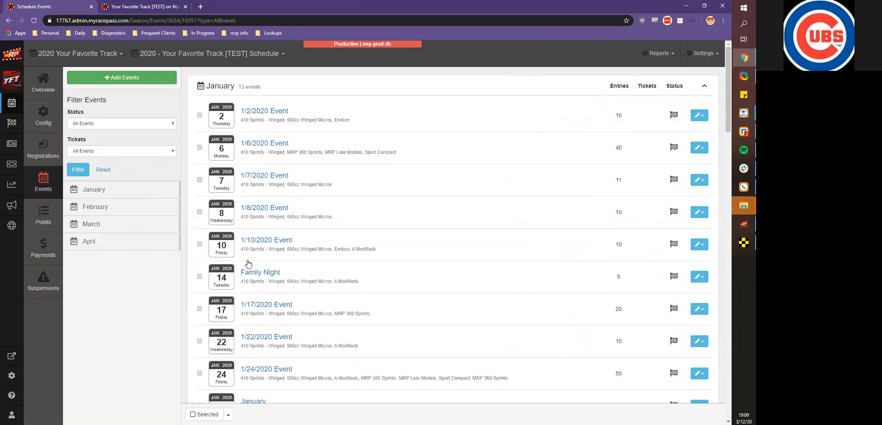
pyautogui.scroll(-3, 247, 262)
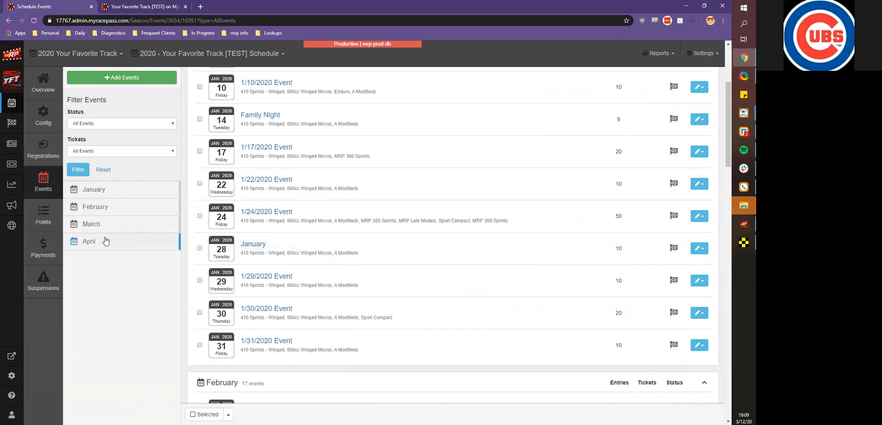
pyautogui.click(110, 241)
pyautogui.scroll(2, 334, 200)
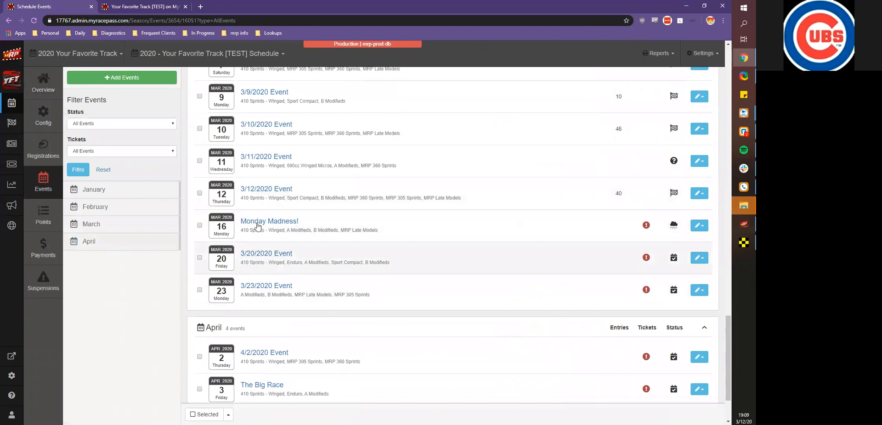
# Step: Add a 14 March 2020 event for the 410 Sprints - Winged and 600cc Winged Micros classes
pyautogui.click(124, 77)
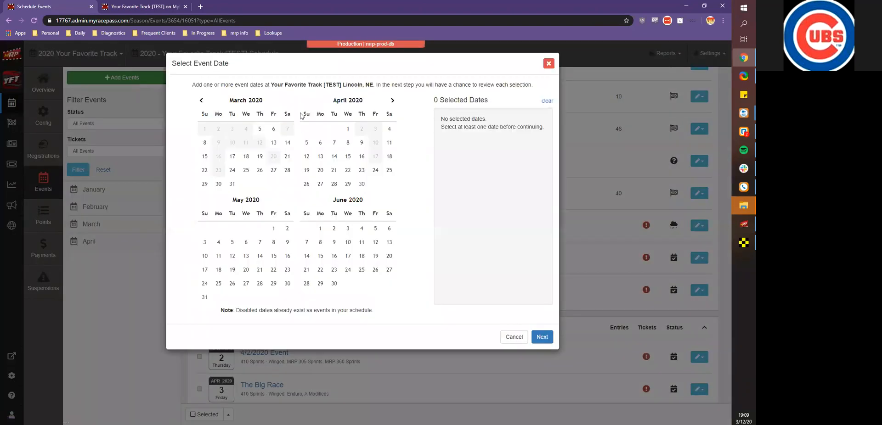
pyautogui.click(287, 142)
pyautogui.click(542, 337)
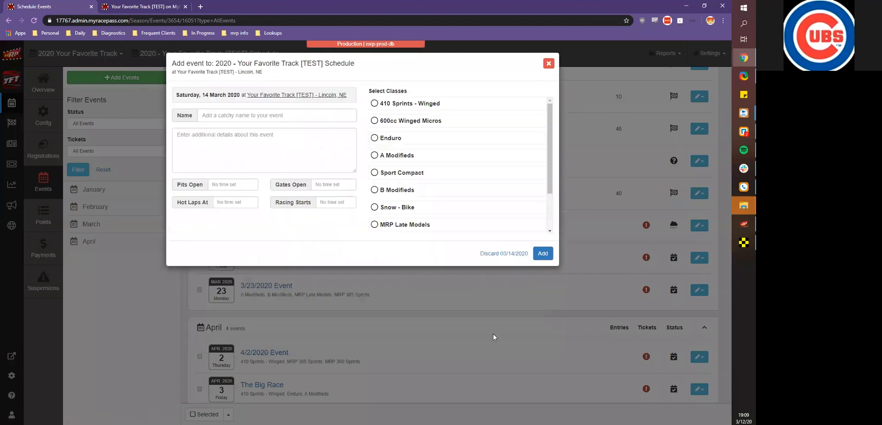
pyautogui.click(401, 107)
pyautogui.click(401, 121)
pyautogui.click(542, 253)
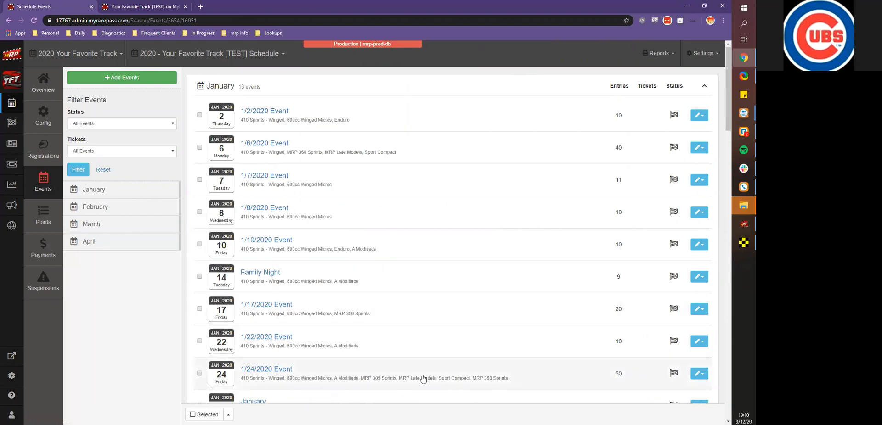
# Step: Open the Event Status manager for the 3/14/2020 event in the March listing
pyautogui.scroll(-8, 421, 380)
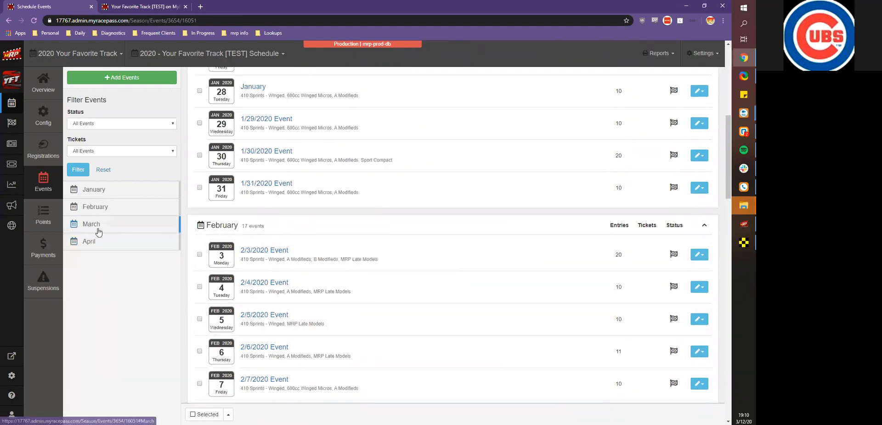
pyautogui.click(73, 227)
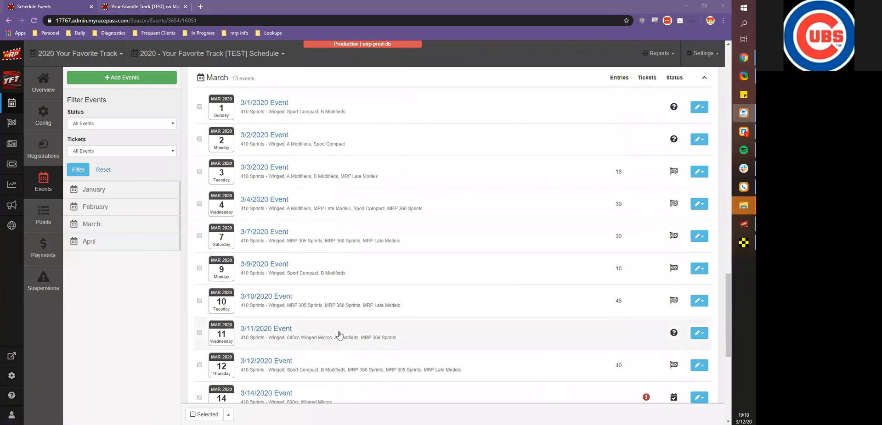
pyautogui.scroll(-1, 339, 334)
pyautogui.click(698, 358)
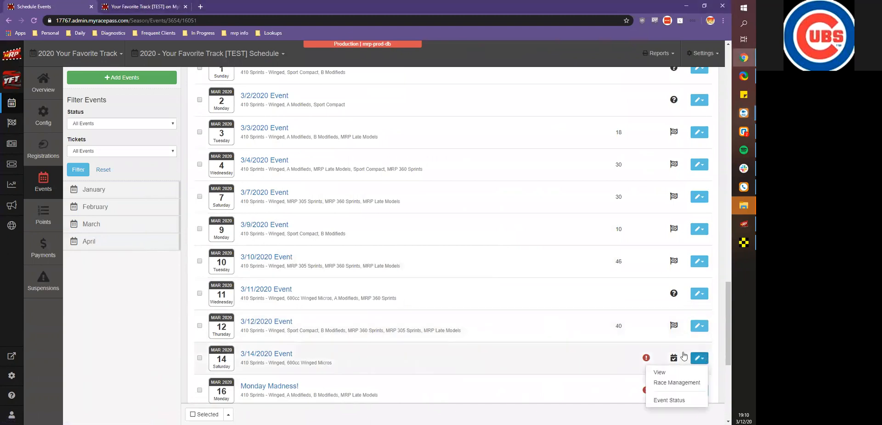
pyautogui.scroll(-2, 683, 357)
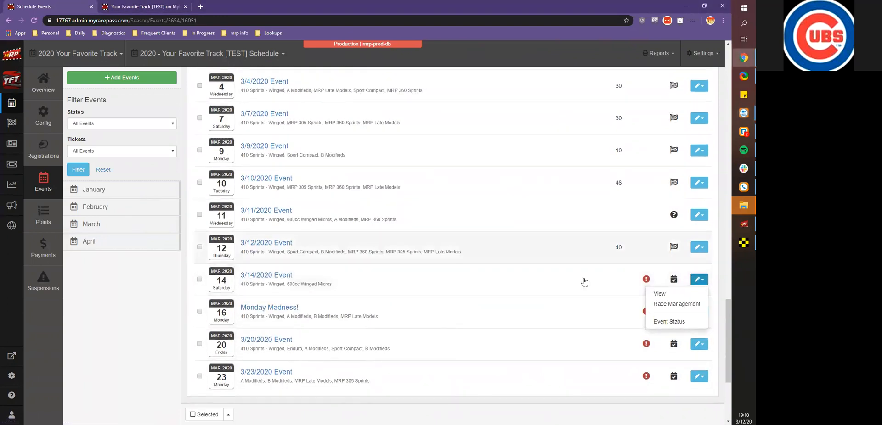
pyautogui.click(669, 321)
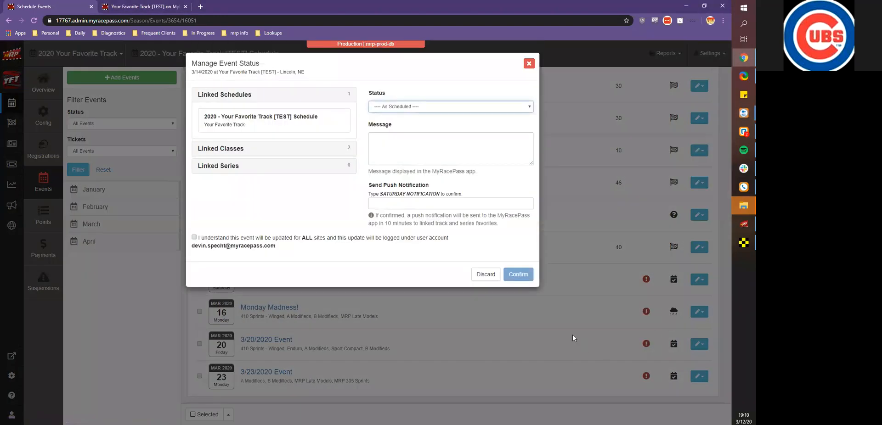
# Step: Choose Rain Out, enter 'The Race is Rained Out', type the 'SATURDAY NOTIFICATION' confirmation, and tick I understand
pyautogui.click(449, 108)
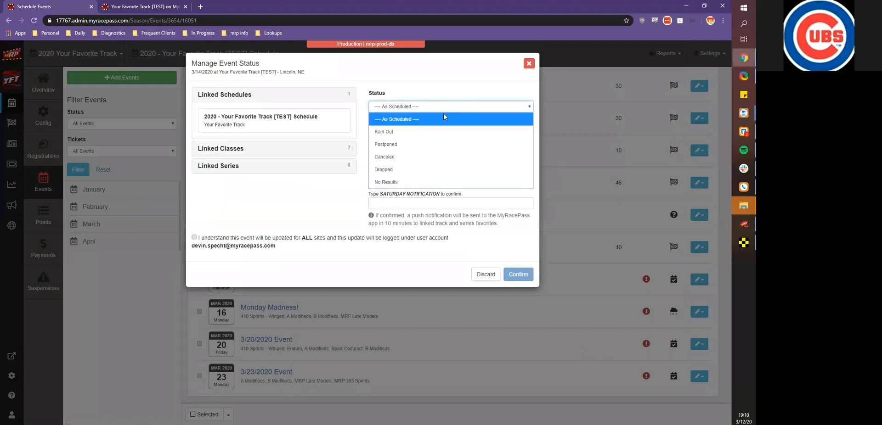
pyautogui.click(421, 132)
pyautogui.click(421, 135)
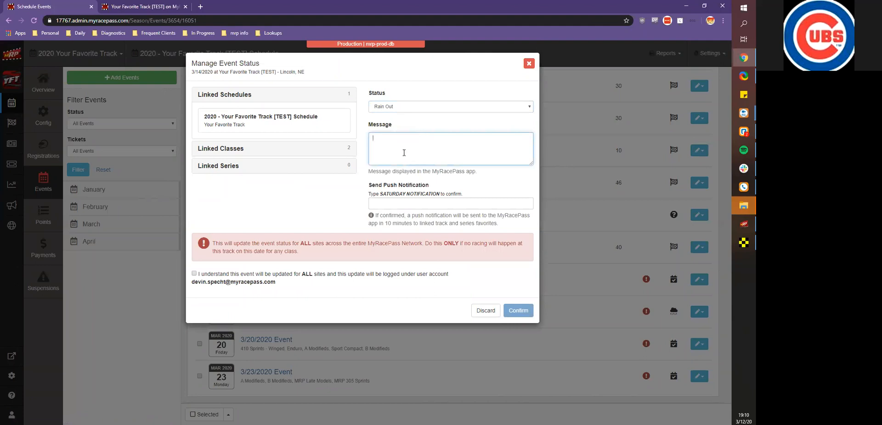
pyautogui.write('The Race is Rained Out')
pyautogui.click(412, 202)
pyautogui.write('SATUR')
pyautogui.write('DAY N')
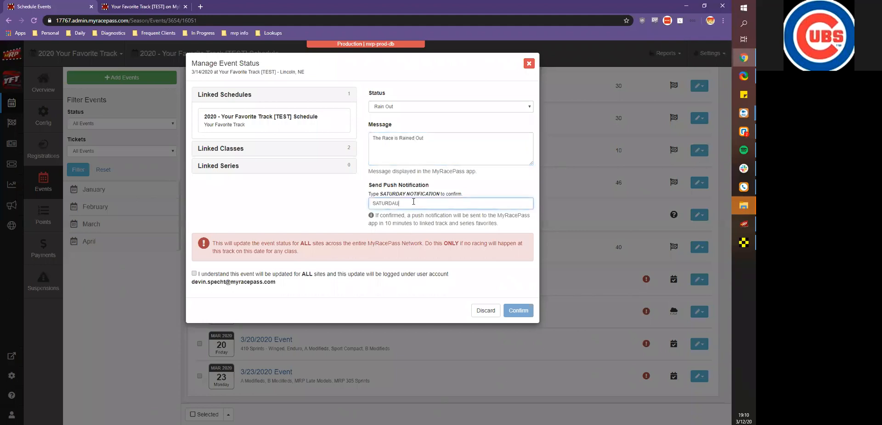
pyautogui.write('OTIFICATION')
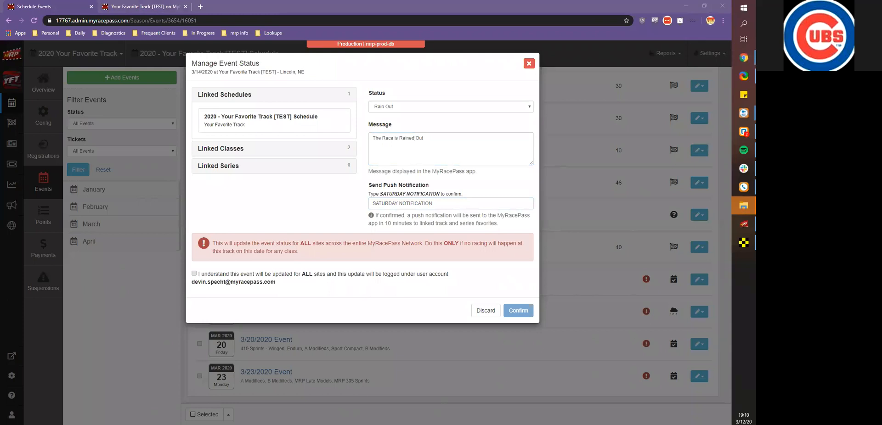
pyautogui.click(193, 276)
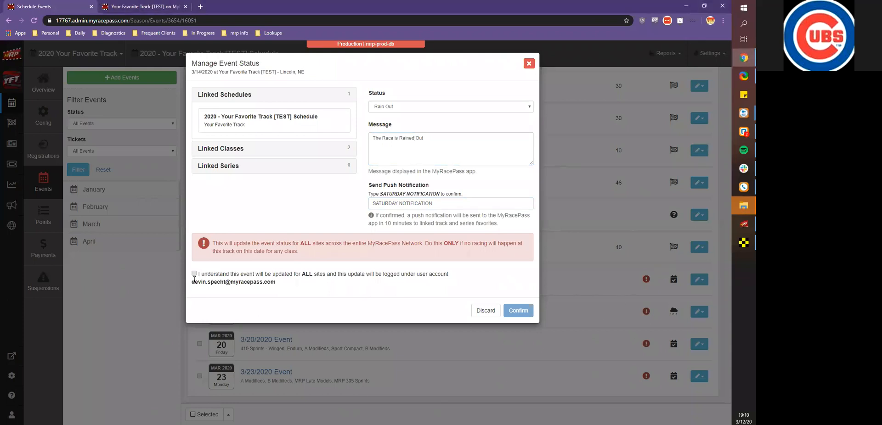
pyautogui.click(194, 274)
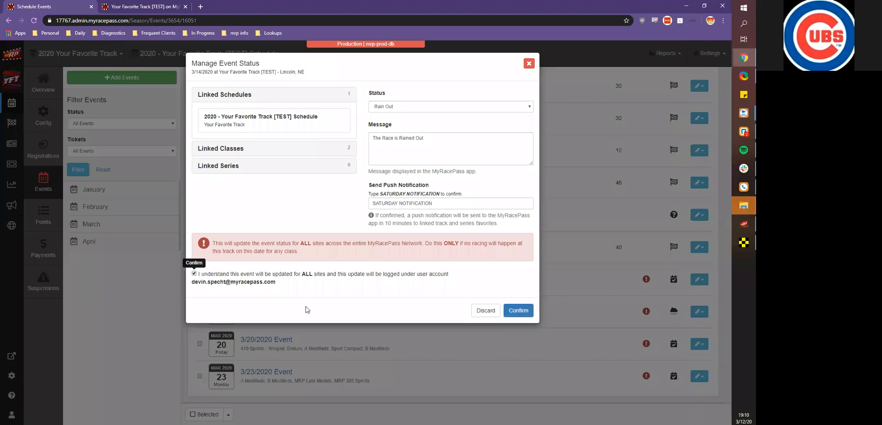
# Step: Confirm and save the Rain Out status for the 3/14/2020 event
pyautogui.click(526, 313)
pyautogui.click(508, 308)
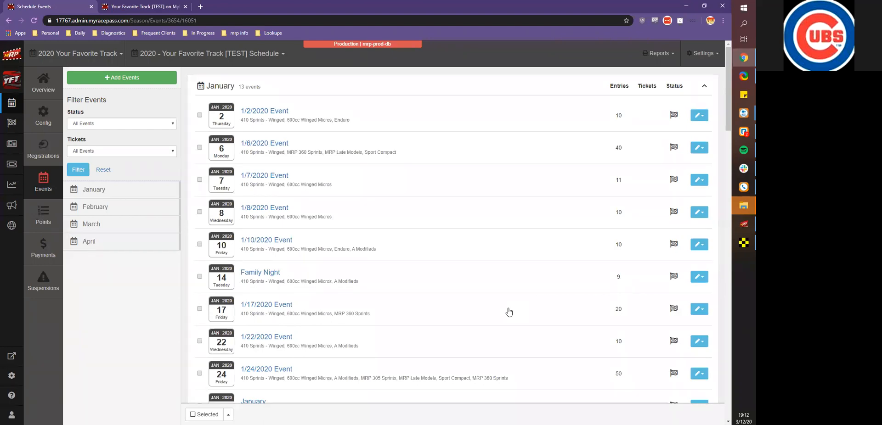
# Step: Open the 3/14/2020 Event's details from the March events
pyautogui.click(92, 225)
pyautogui.click(130, 243)
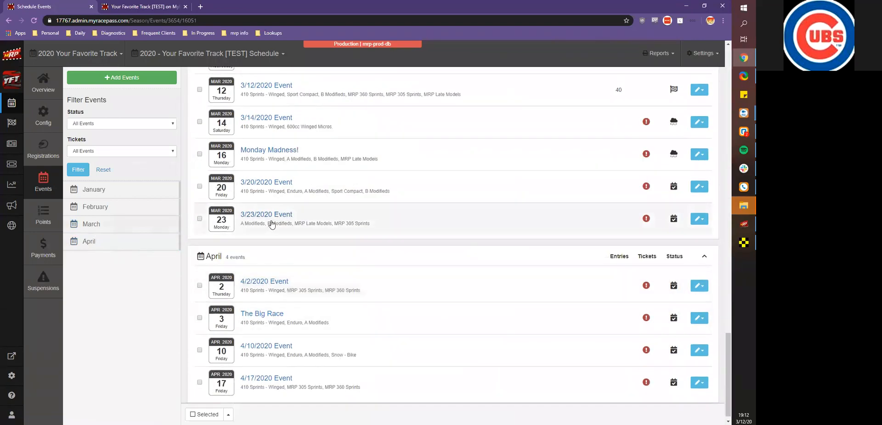
pyautogui.click(247, 122)
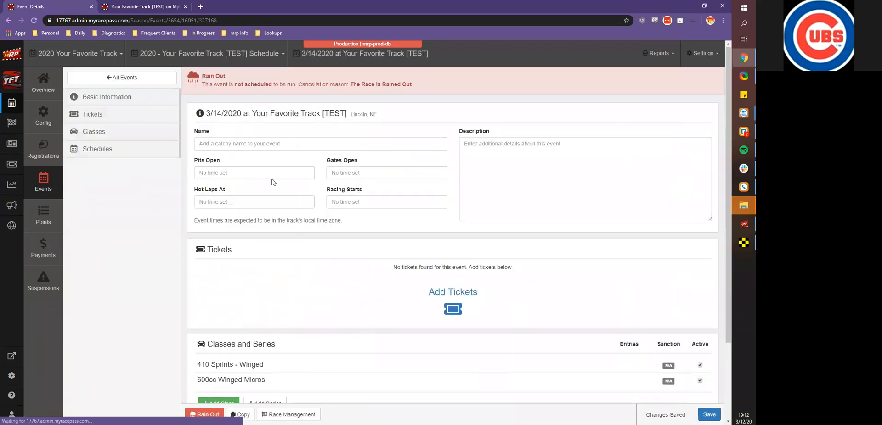
pyautogui.scroll(-5, 331, 246)
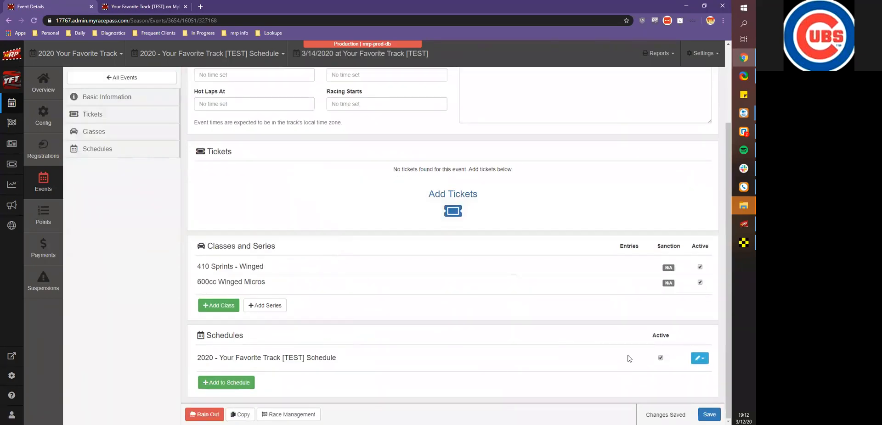
pyautogui.scroll(1, 293, 232)
pyautogui.scroll(-1, 298, 262)
# Step: Remove the event from the 2020 Your Favorite Track [TEST] Schedule, then return to Events
pyautogui.click(699, 358)
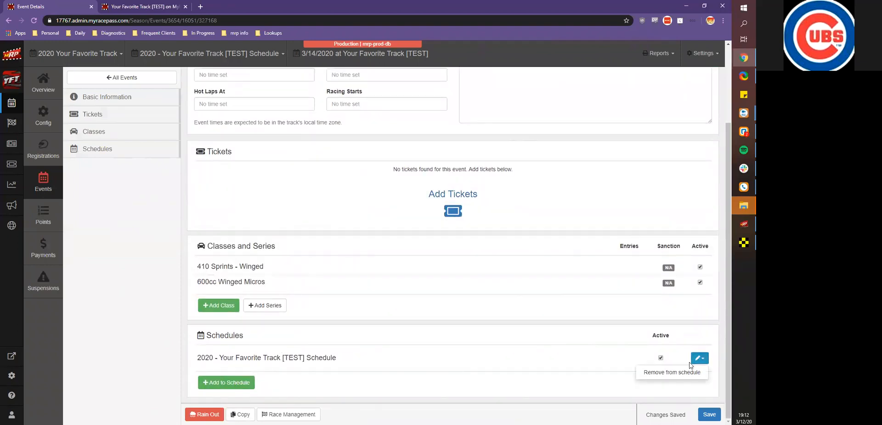
pyautogui.click(666, 373)
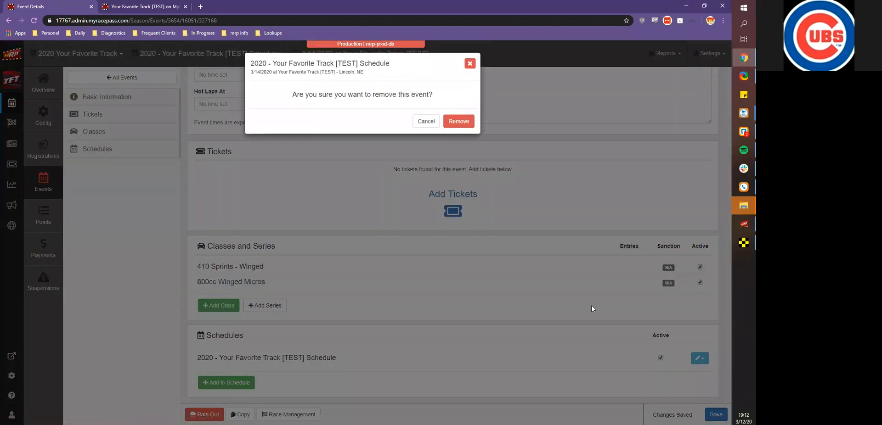
pyautogui.click(459, 121)
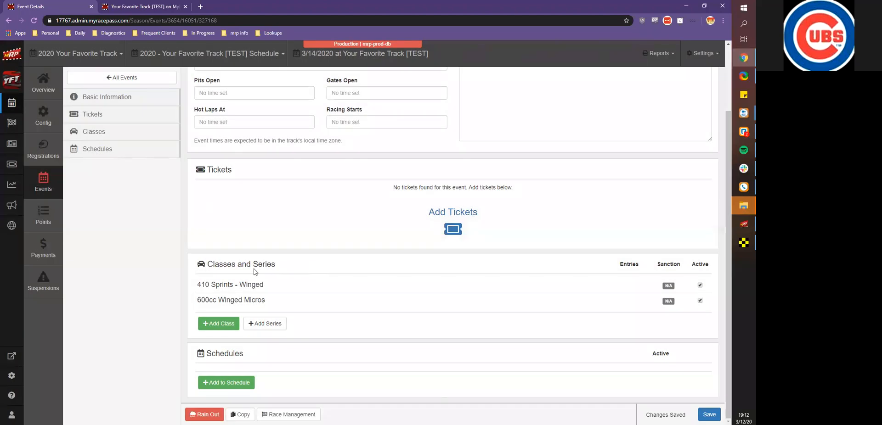
pyautogui.click(56, 186)
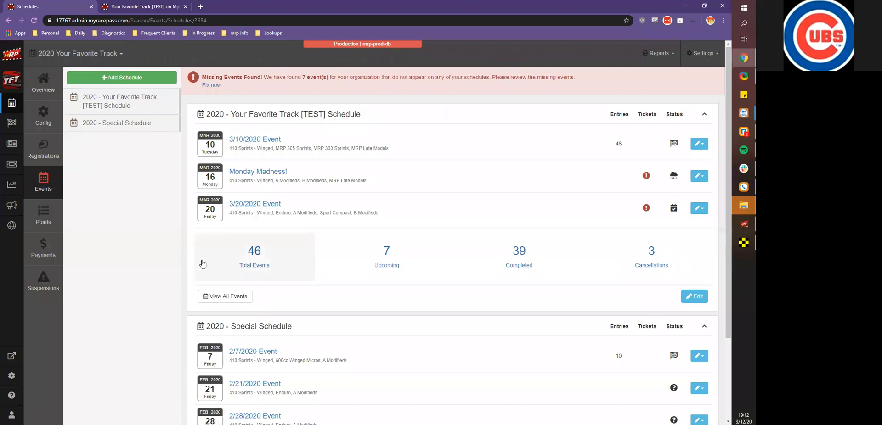
# Step: Open the Total Events list and scroll through the schedule's events
pyautogui.click(222, 270)
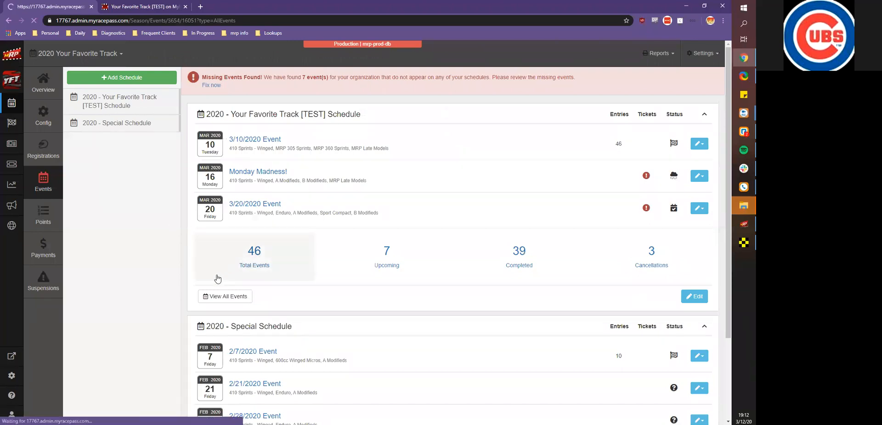
pyautogui.scroll(-7, 248, 331)
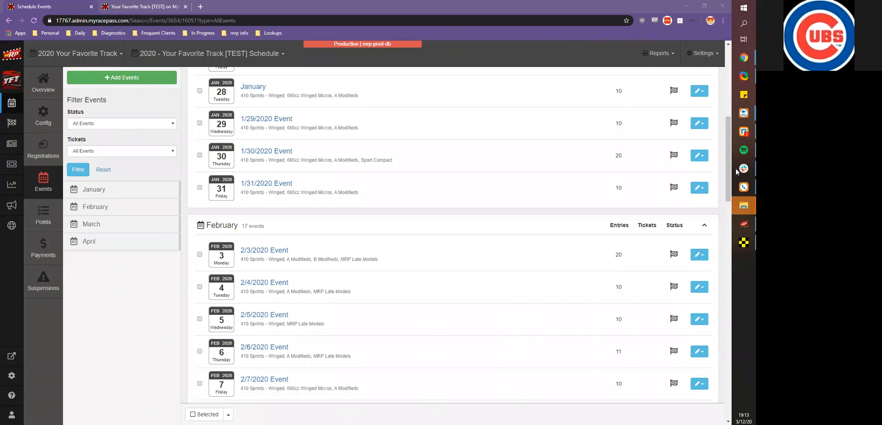
# Step: Review Push Notifications: 47 recipients, 2 opens, 4.26% open rate, plus the sent messages table
pyautogui.click(12, 209)
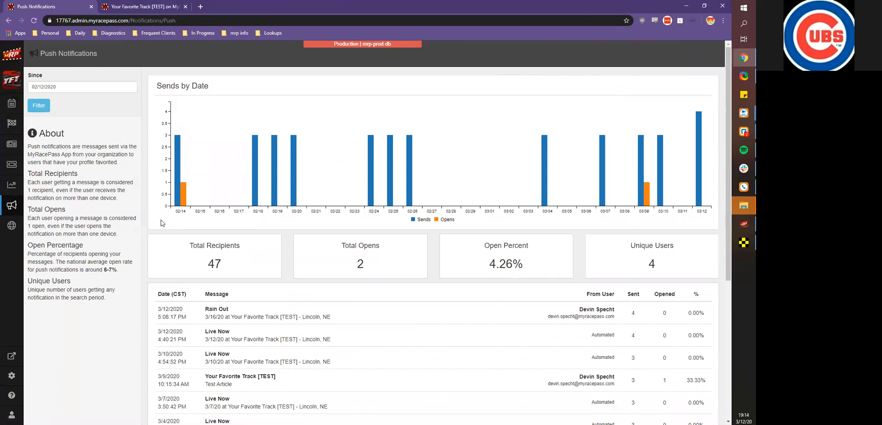
pyautogui.scroll(-3, 202, 211)
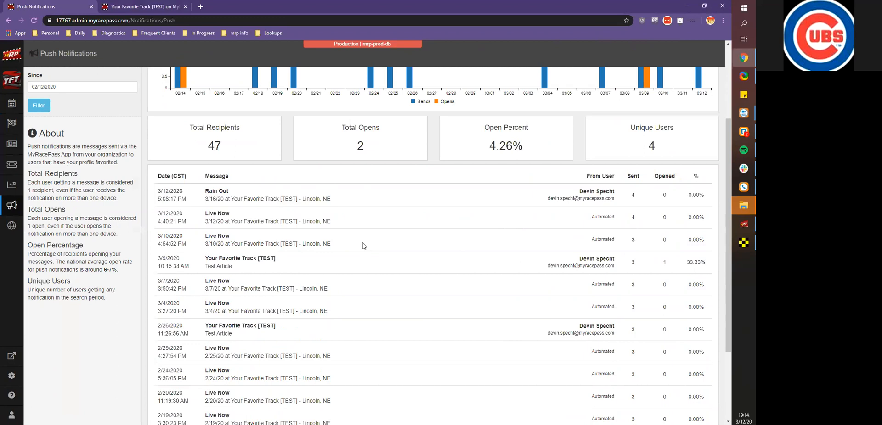
pyautogui.scroll(-3, 364, 246)
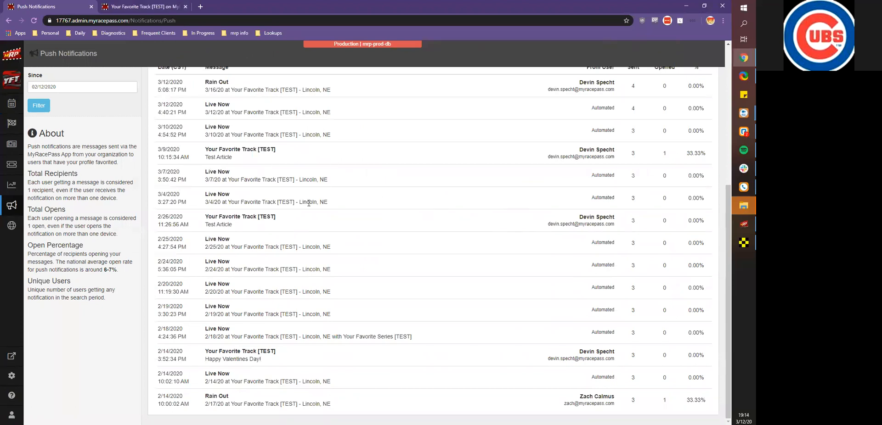
pyautogui.scroll(3, 306, 204)
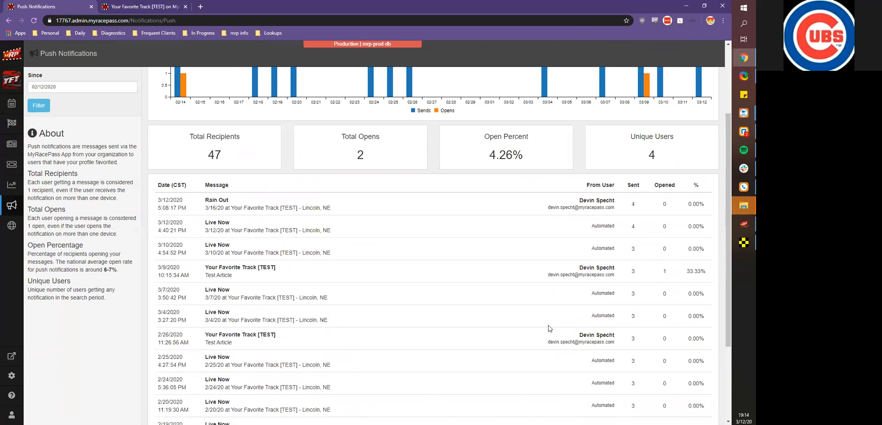
pyautogui.scroll(-2, 575, 305)
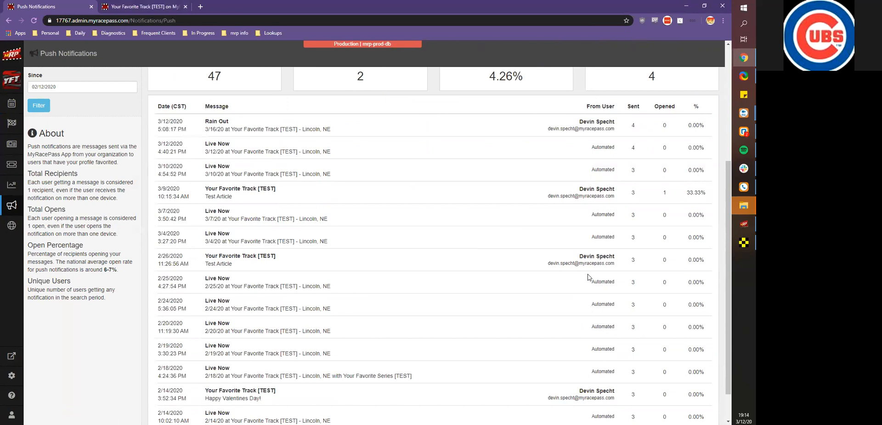
pyautogui.scroll(5, 588, 277)
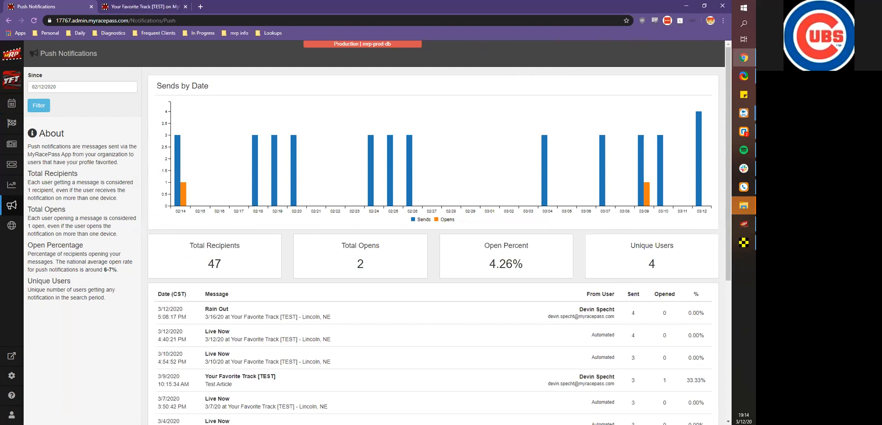
# Step: Exit the MRP Live desktop app and close the Race Manager window
pyautogui.click(743, 225)
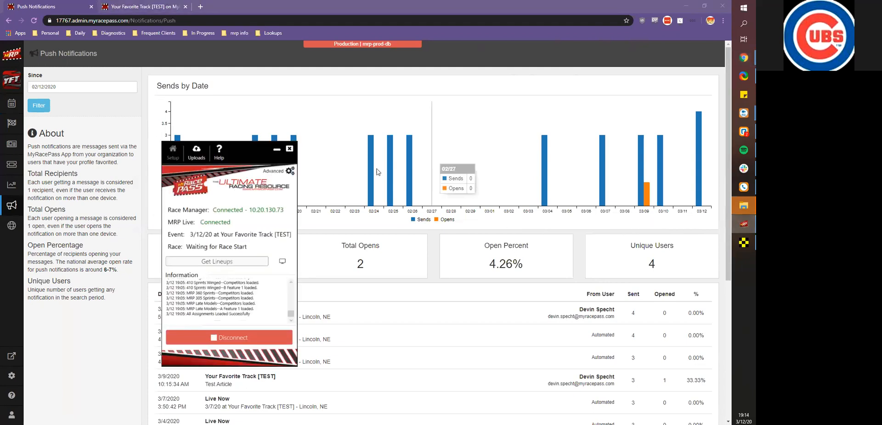
pyautogui.click(288, 153)
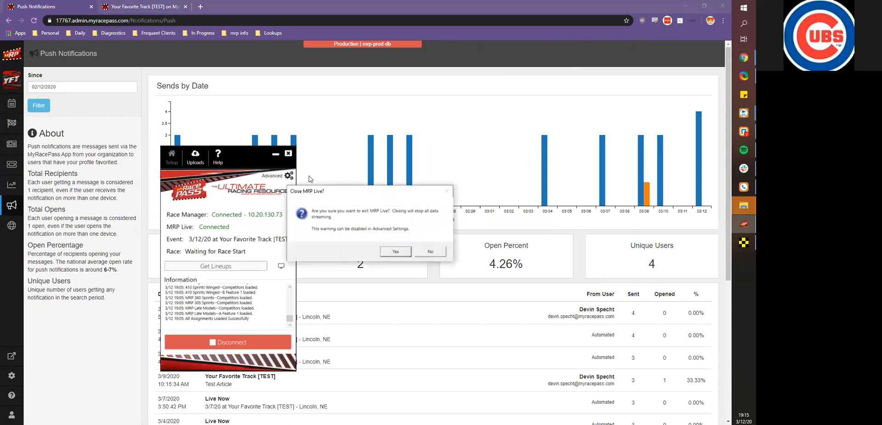
pyautogui.click(395, 251)
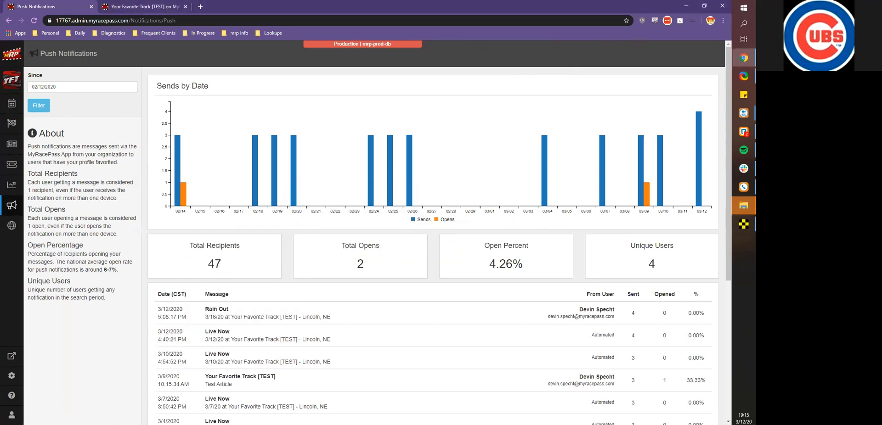
pyautogui.click(743, 224)
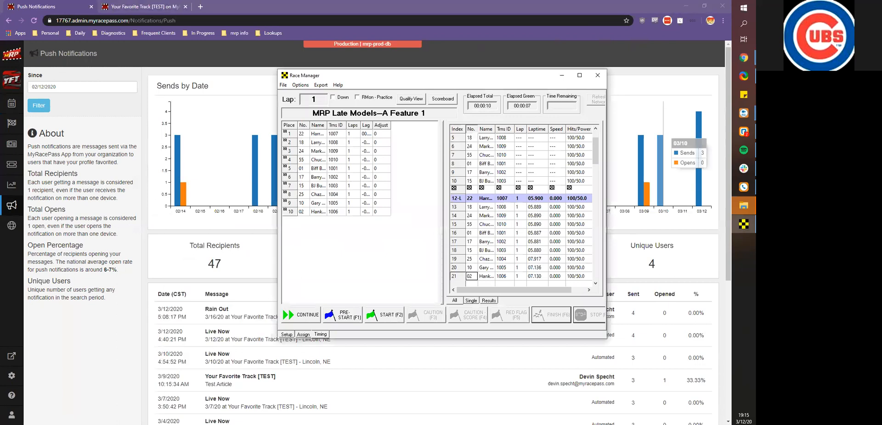
pyautogui.click(596, 76)
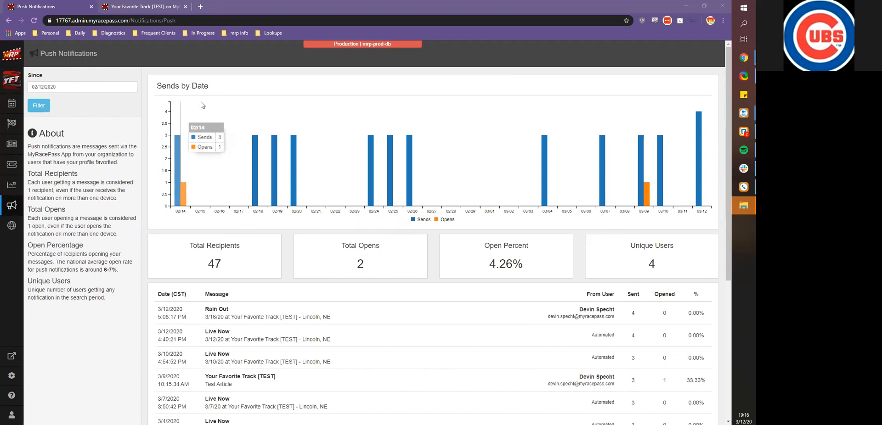
pyautogui.moveTo(437, 6); pyautogui.dragTo(276, 6)
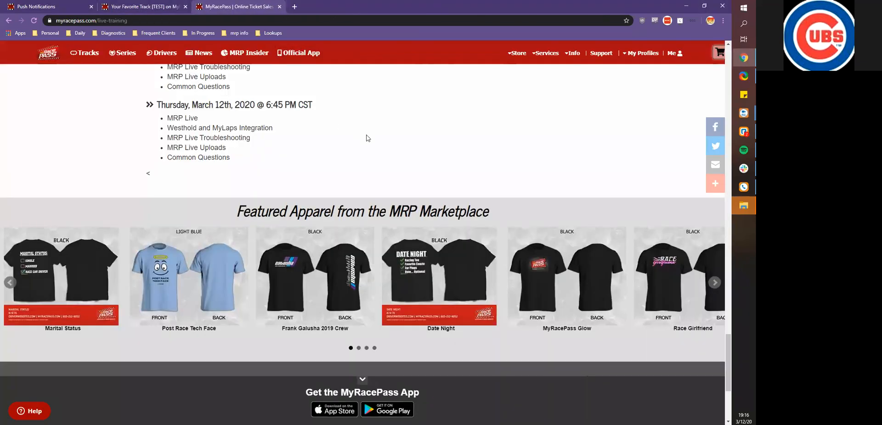
# Step: Scroll through the 2020 Webinars for Track Promoters and Scorers and their February sessions
pyautogui.scroll(15, 368, 138)
pyautogui.scroll(15, 340, 153)
pyautogui.scroll(-4, 219, 130)
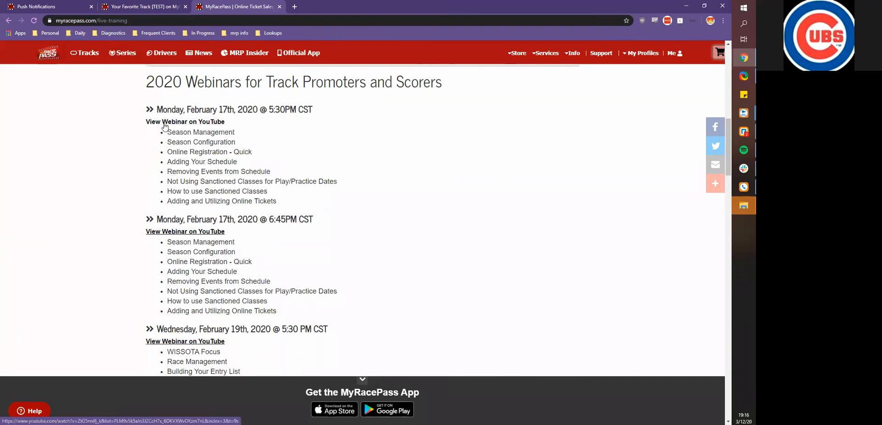
pyautogui.scroll(-2, 163, 128)
pyautogui.scroll(-3, 159, 140)
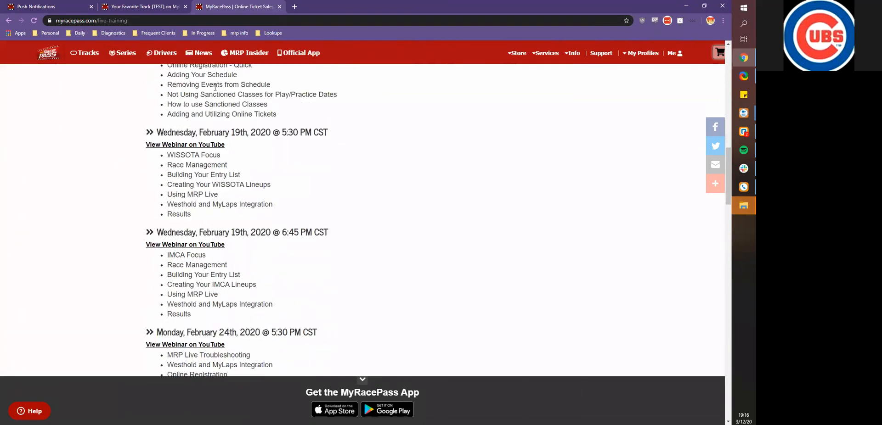
pyautogui.scroll(-5, 215, 85)
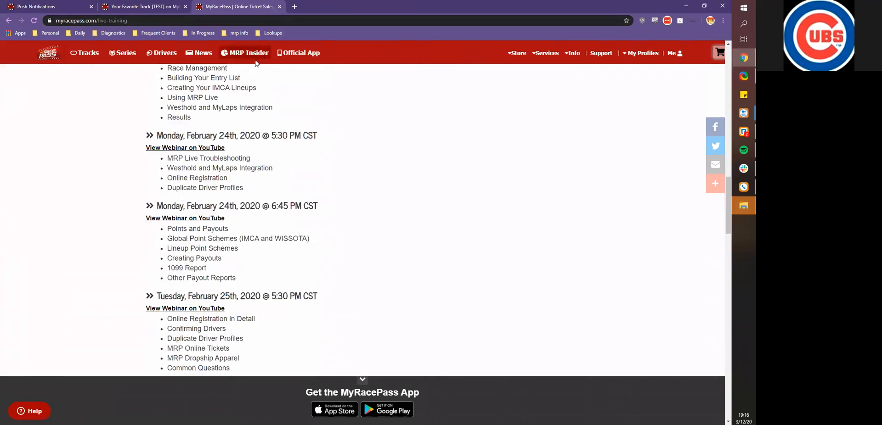
pyautogui.scroll(-3, 229, 98)
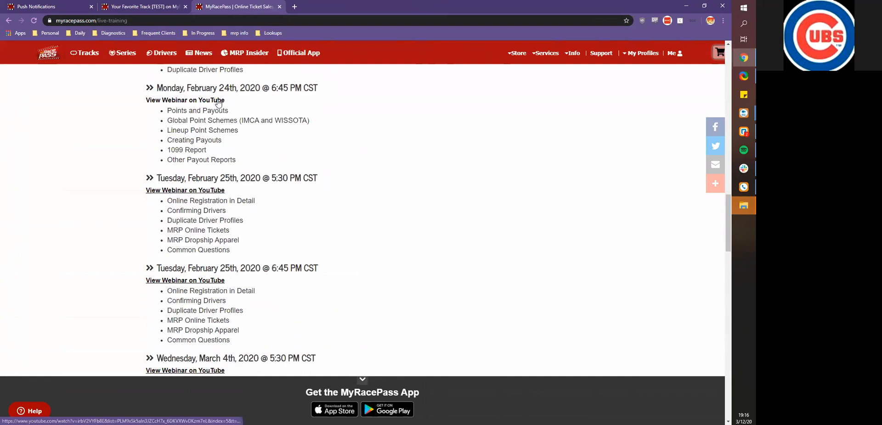